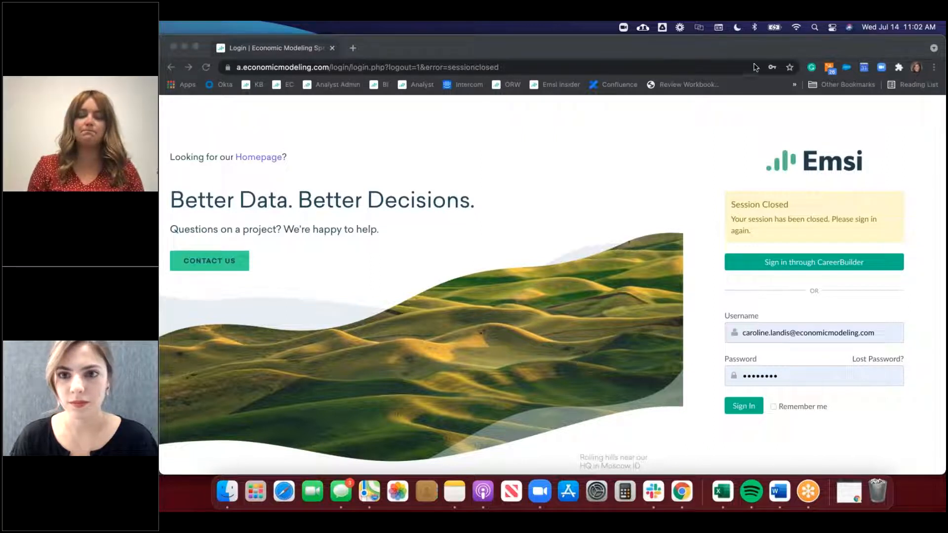
Make the browser window full screen and sign in with the prefilled account credentials.
{"action": "left_click", "coordinate": [514, 371]}
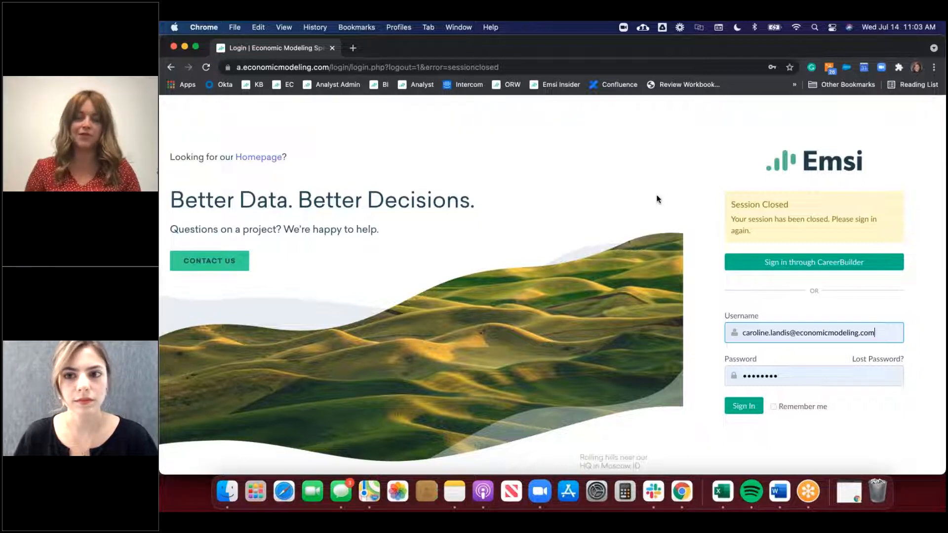
{"action": "left_click", "coordinate": [197, 47]}
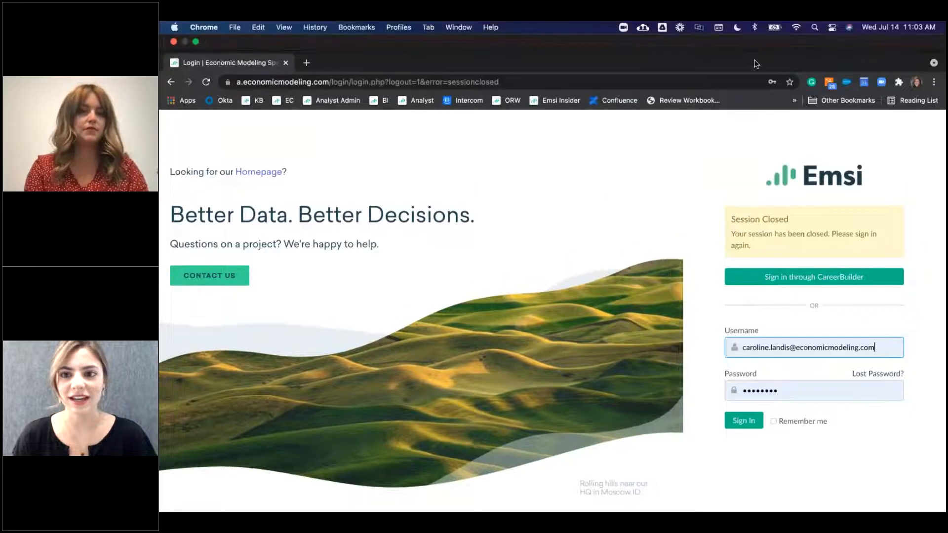
{"action": "mouse_move", "coordinate": [755, 63]}
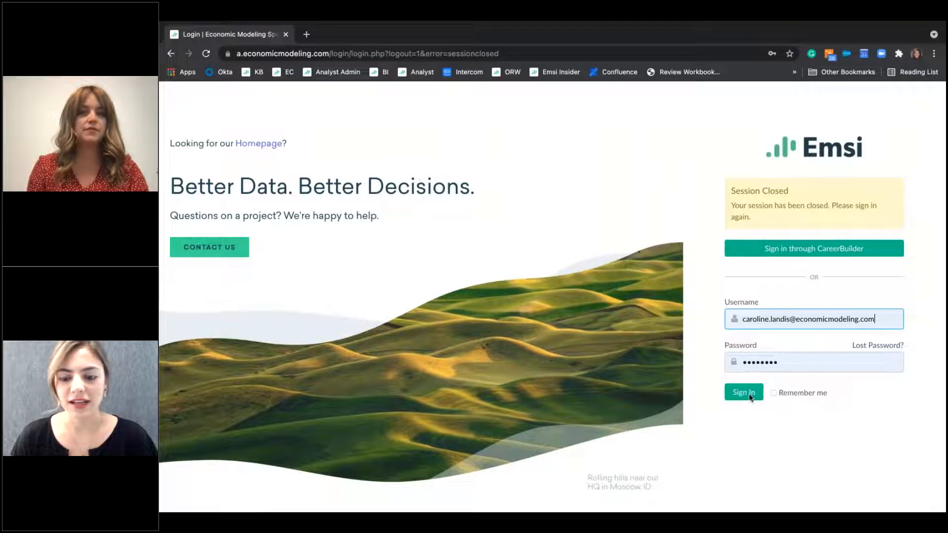
{"action": "left_click", "coordinate": [744, 394]}
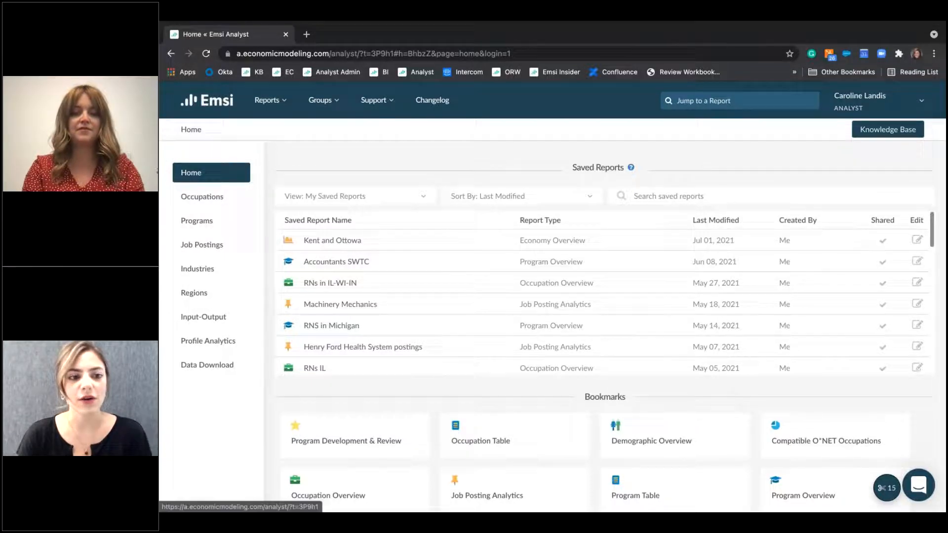
Open the Program Development & Review report from the program reports.
{"action": "left_click", "coordinate": [223, 228]}
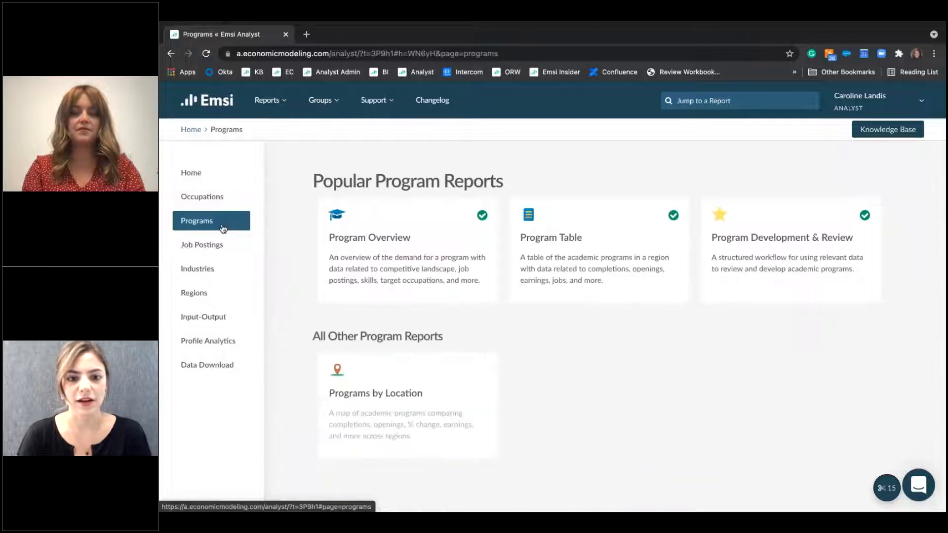
{"action": "mouse_move", "coordinate": [739, 303]}
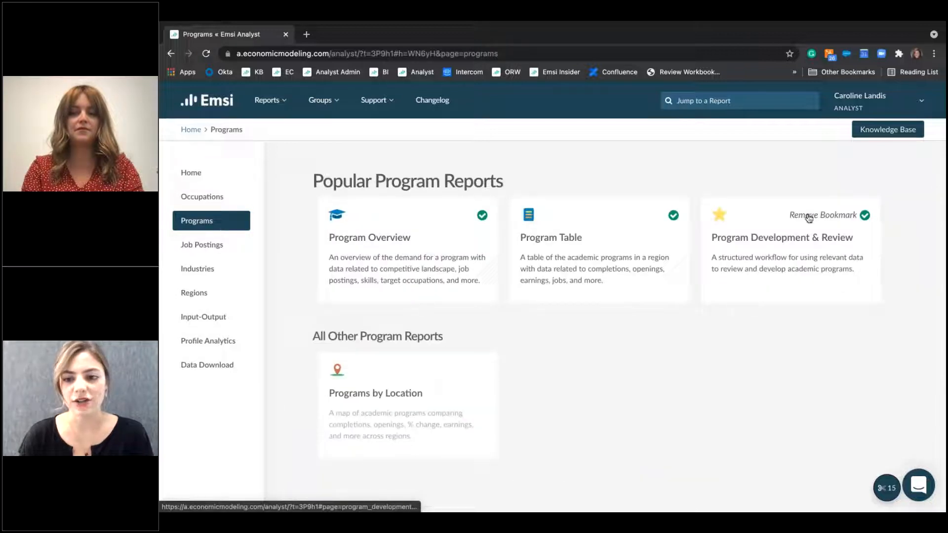
{"action": "left_click", "coordinate": [788, 289]}
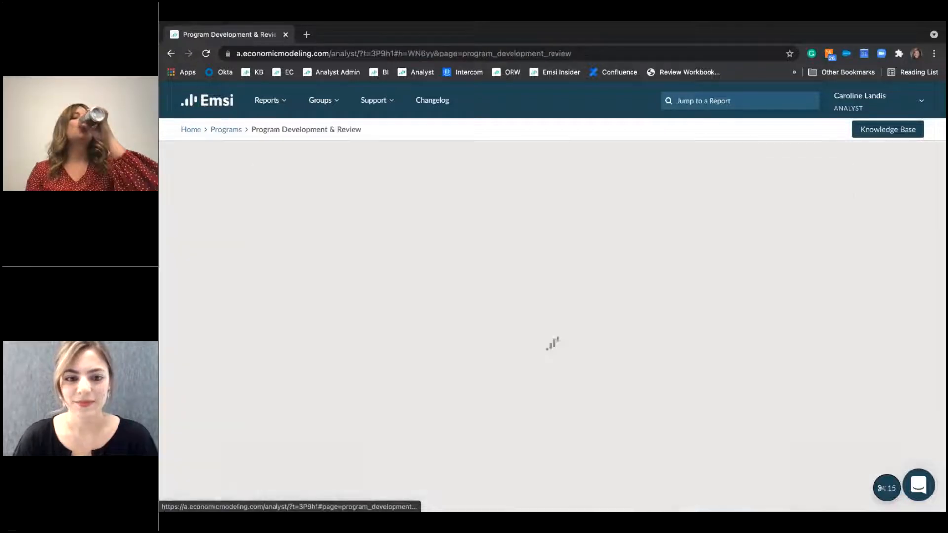
Set Madison Area Technical College as the institution associated with the program.
{"action": "scroll", "coordinate": [552, 296], "scroll_direction": "down", "scroll_amount": 2}
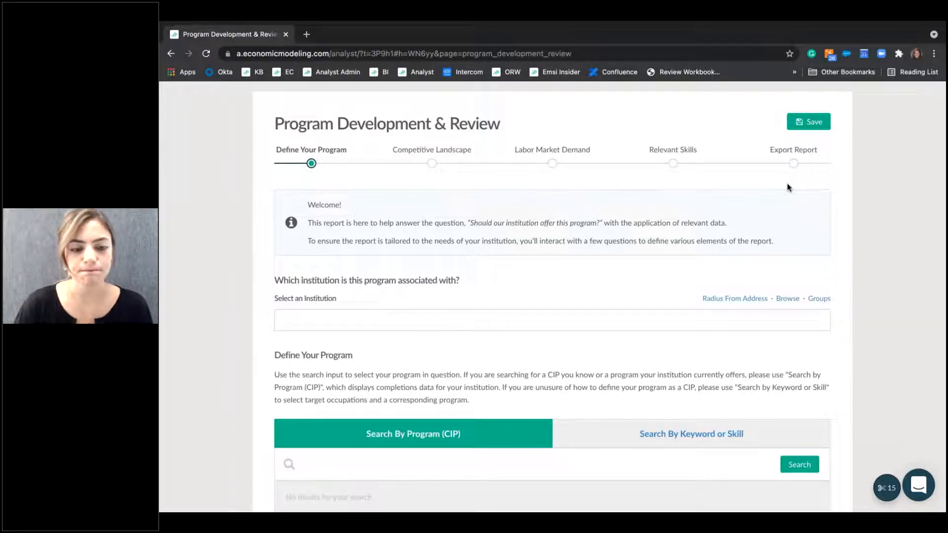
{"action": "scroll", "coordinate": [583, 283], "scroll_direction": "down", "scroll_amount": 3}
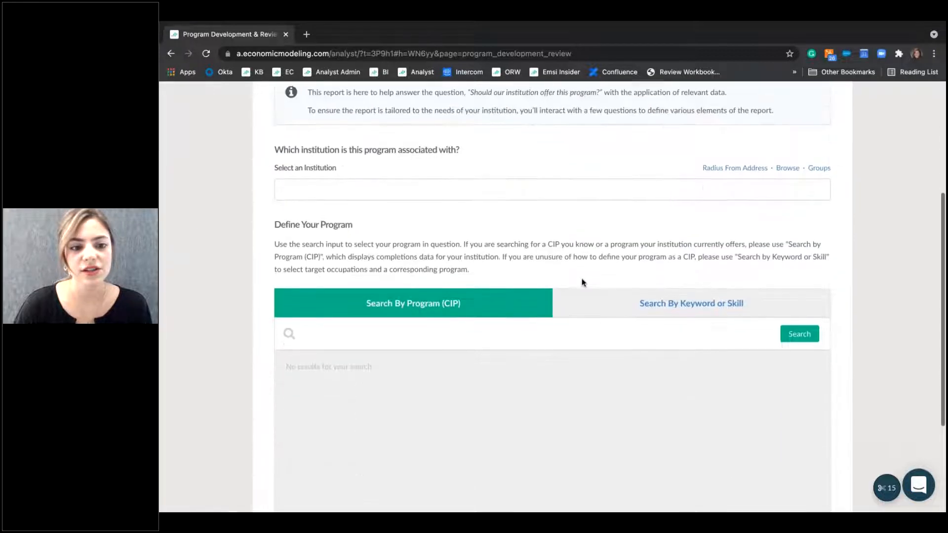
{"action": "left_click", "coordinate": [439, 197]}
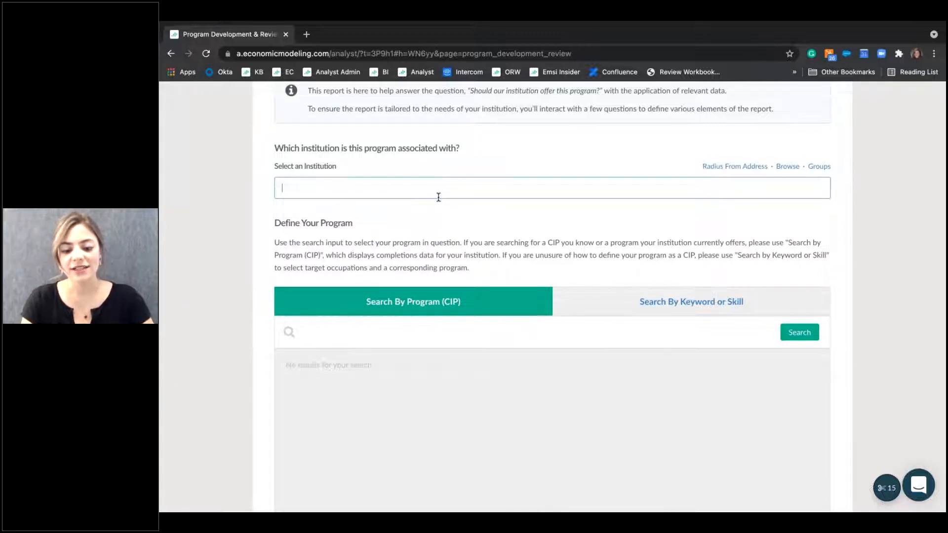
{"action": "type", "text": "madison area"}
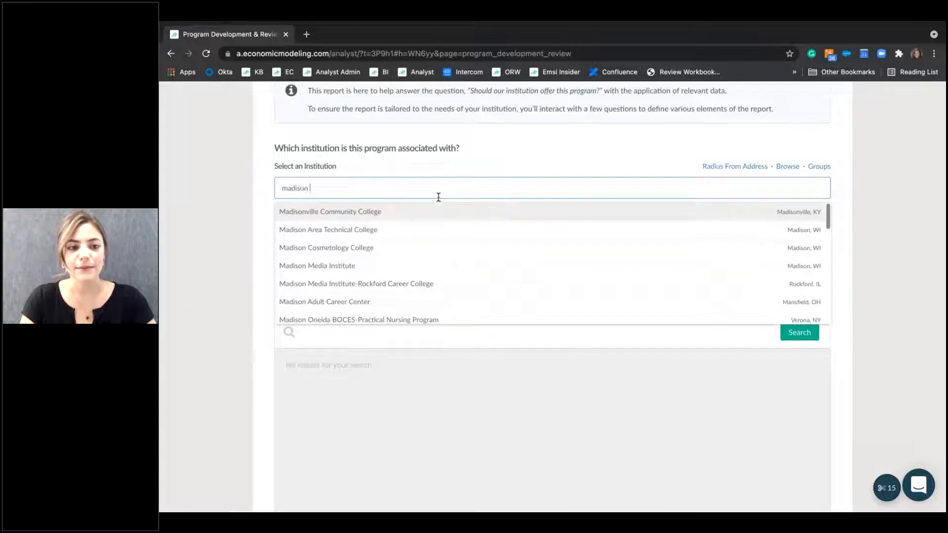
{"action": "left_click", "coordinate": [328, 211]}
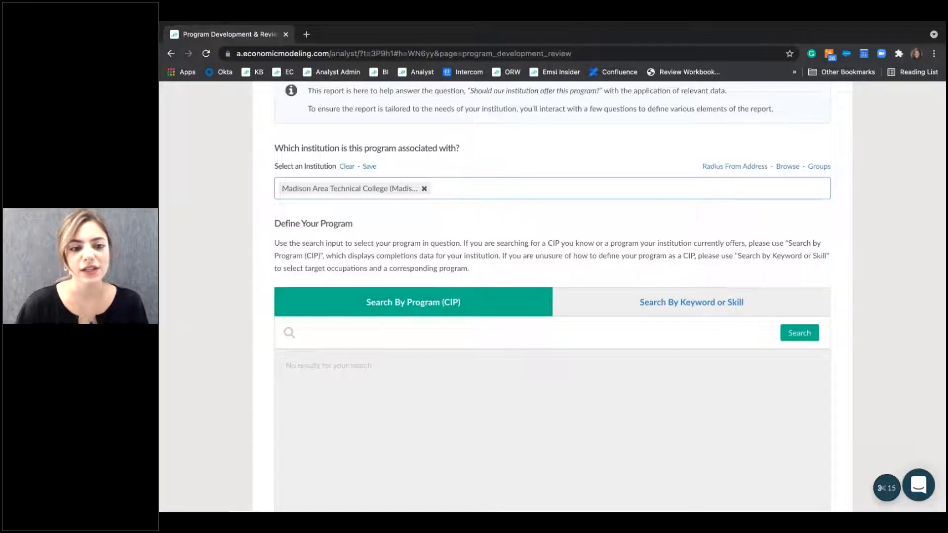
{"action": "scroll", "coordinate": [552, 297], "scroll_direction": "down", "scroll_amount": 3}
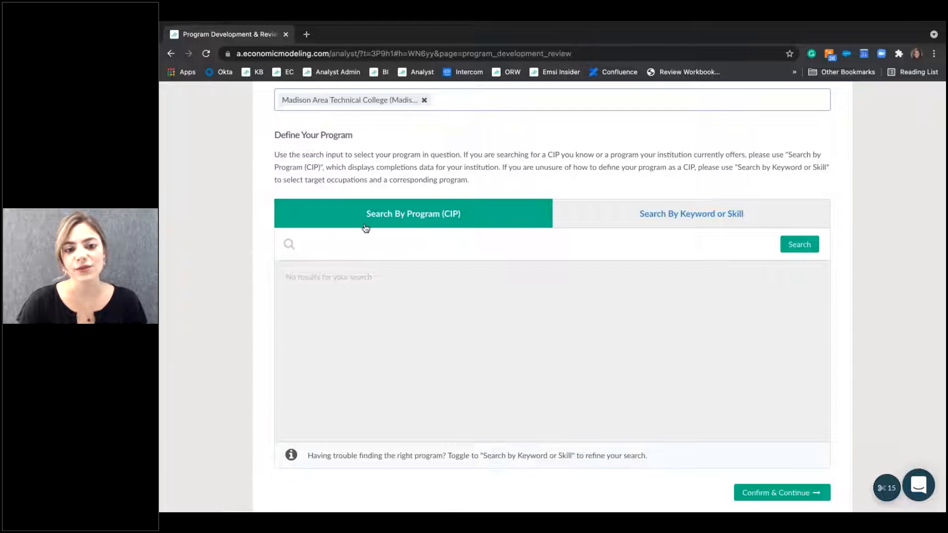
{"action": "left_click", "coordinate": [457, 243]}
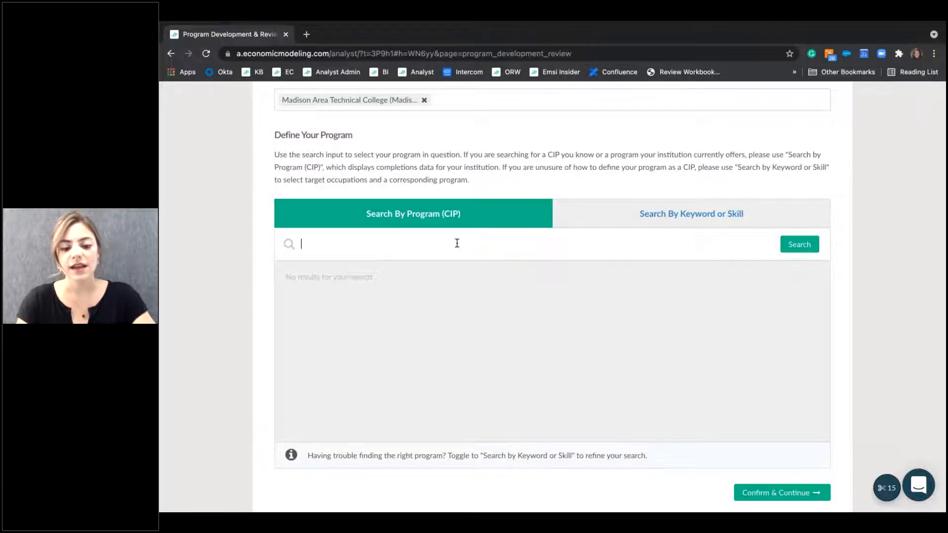
{"action": "type", "text": "52"}
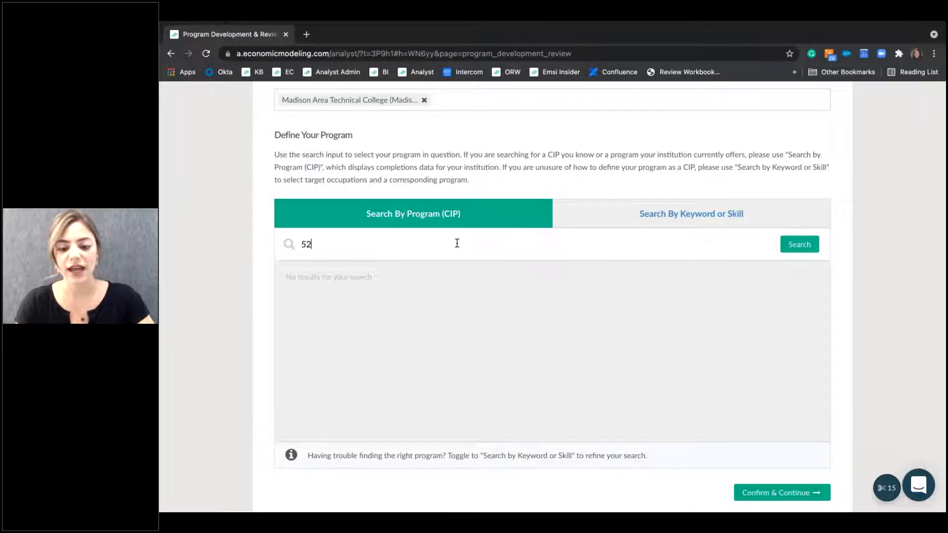
{"action": "type", "text": ".0301"}
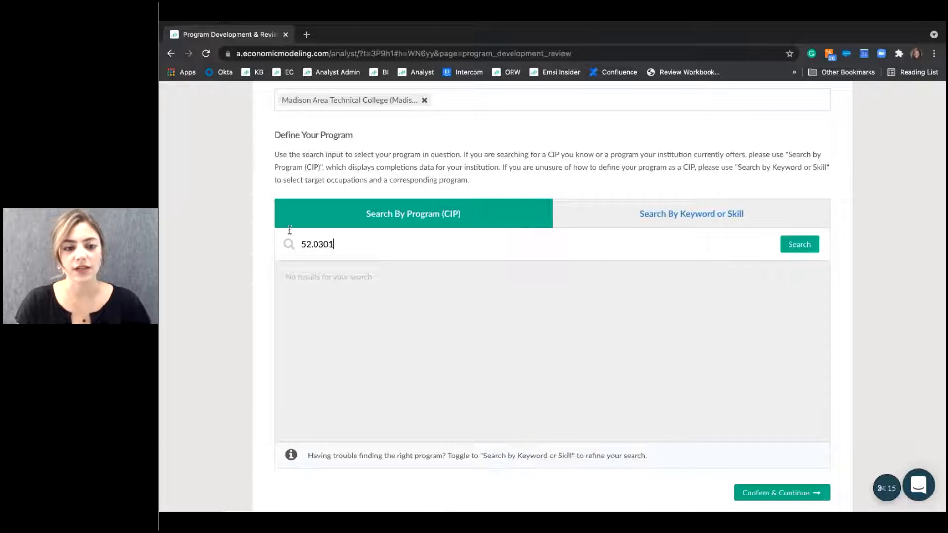
{"action": "left_click_drag", "start_coordinate": [340, 245], "coordinate": [304, 245]}
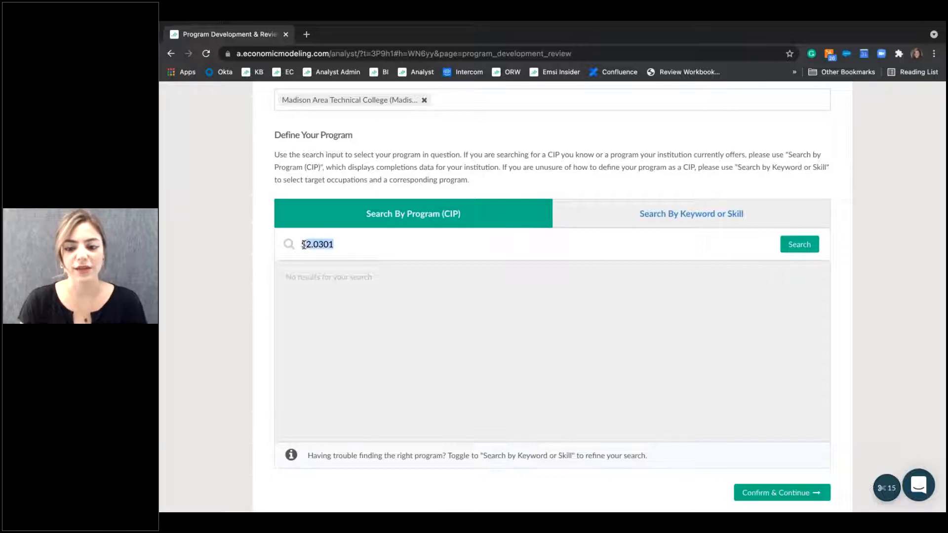
{"action": "key", "text": "BackSpace"}
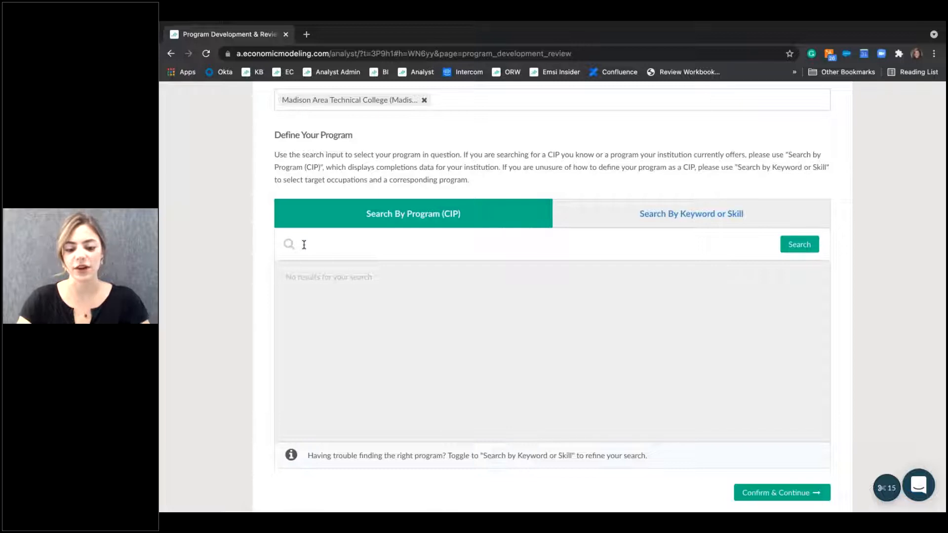
Search the CIP programs for "Accounting" and look through the matching programs.
{"action": "type", "text": "Accounting"}
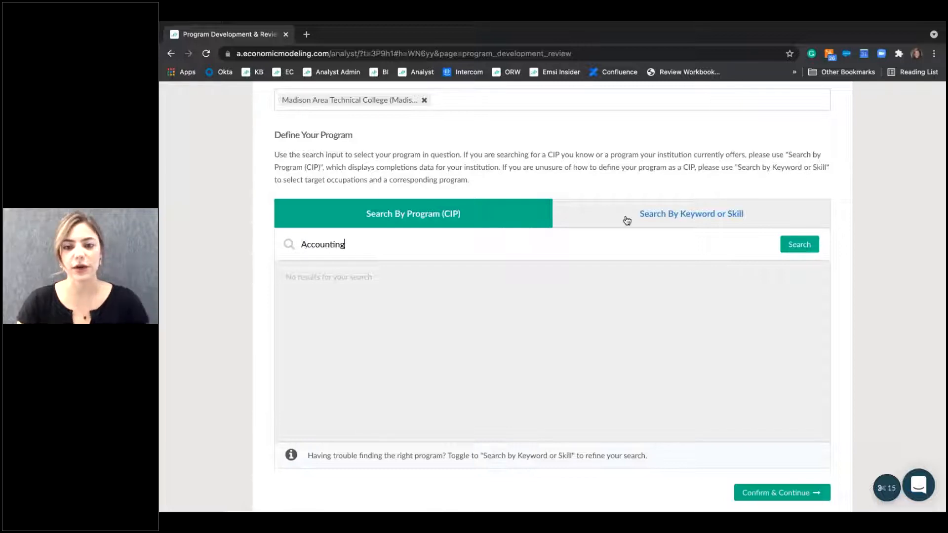
{"action": "left_click", "coordinate": [795, 252]}
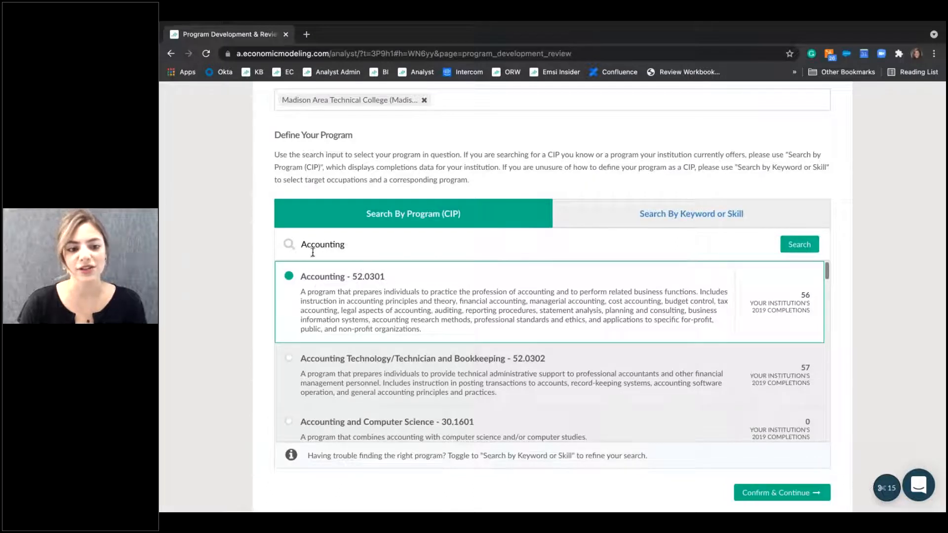
{"action": "scroll", "coordinate": [359, 366], "scroll_direction": "down", "scroll_amount": 3}
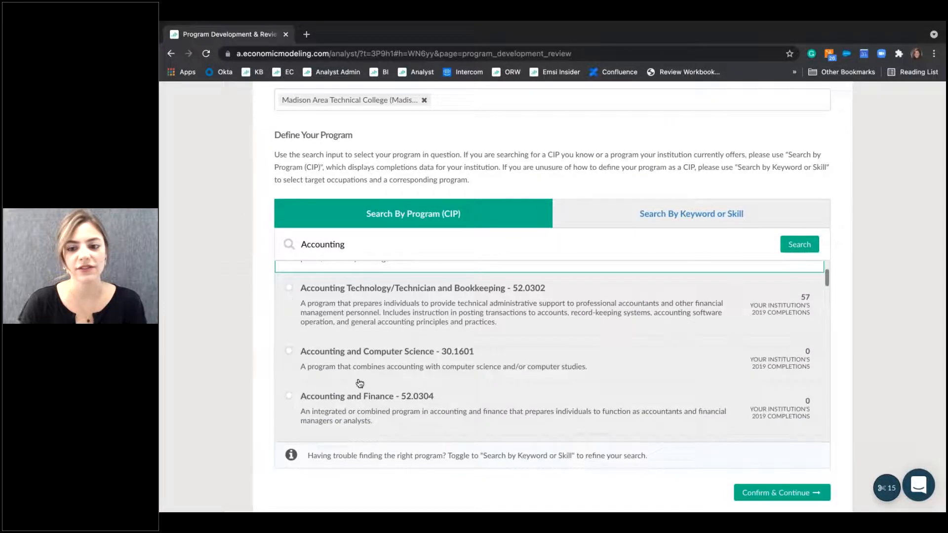
{"action": "scroll", "coordinate": [359, 383], "scroll_direction": "down", "scroll_amount": 3}
{"action": "scroll", "coordinate": [359, 383], "scroll_direction": "up", "scroll_amount": 2}
{"action": "scroll", "coordinate": [359, 383], "scroll_direction": "up", "scroll_amount": 5}
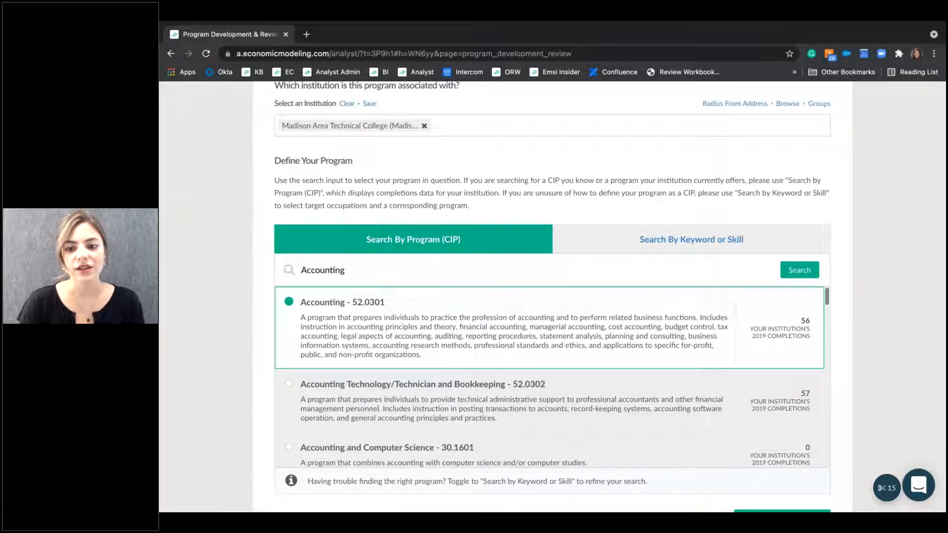
Search by keyword or skill for "robotics" and review the suggested target occupations and related programs.
{"action": "left_click", "coordinate": [697, 252]}
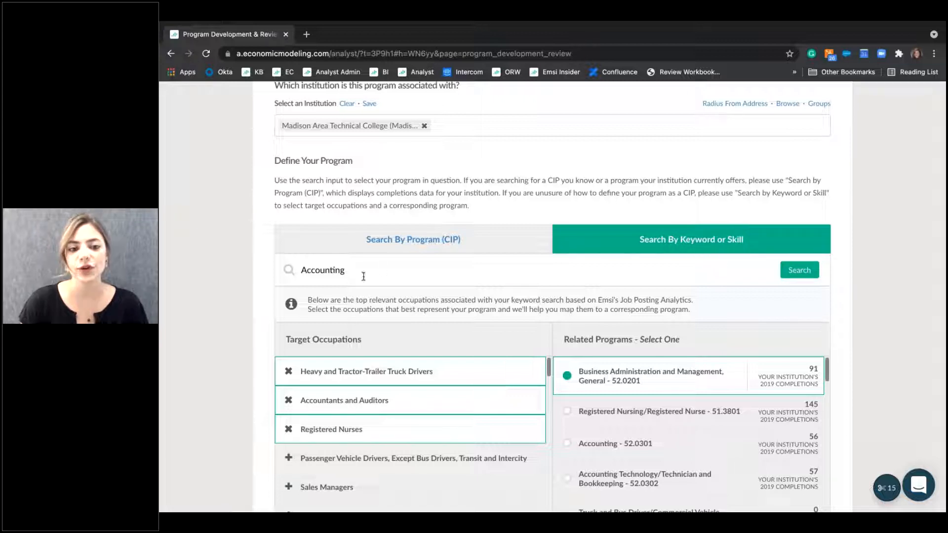
{"action": "left_click_drag", "start_coordinate": [353, 272], "coordinate": [301, 271]}
{"action": "type", "text": "ro"}
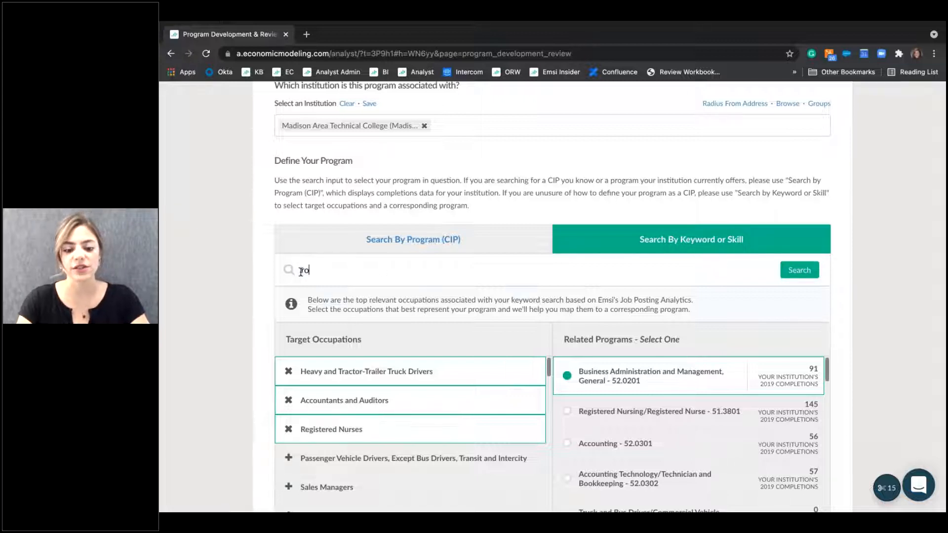
{"action": "type", "text": "botics"}
{"action": "key", "text": "Return"}
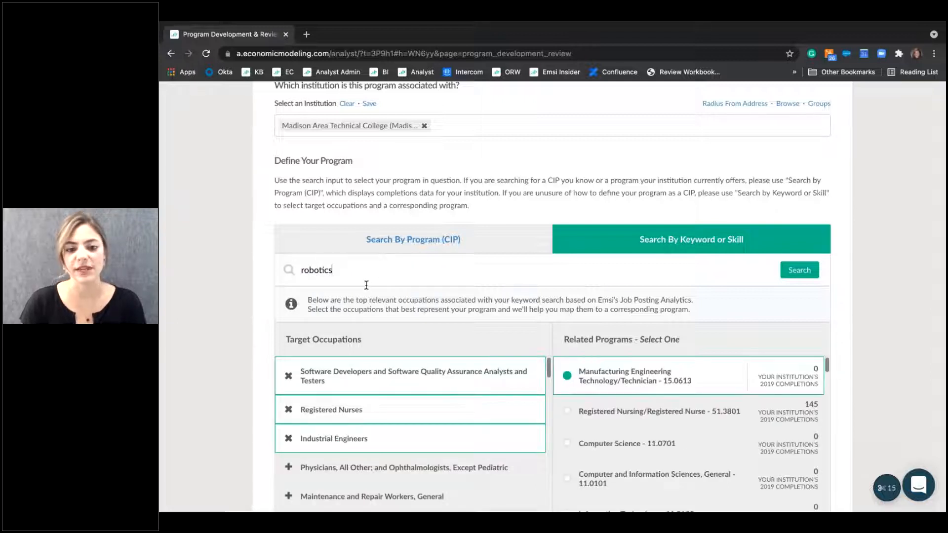
{"action": "scroll", "coordinate": [409, 385], "scroll_direction": "down", "scroll_amount": 1}
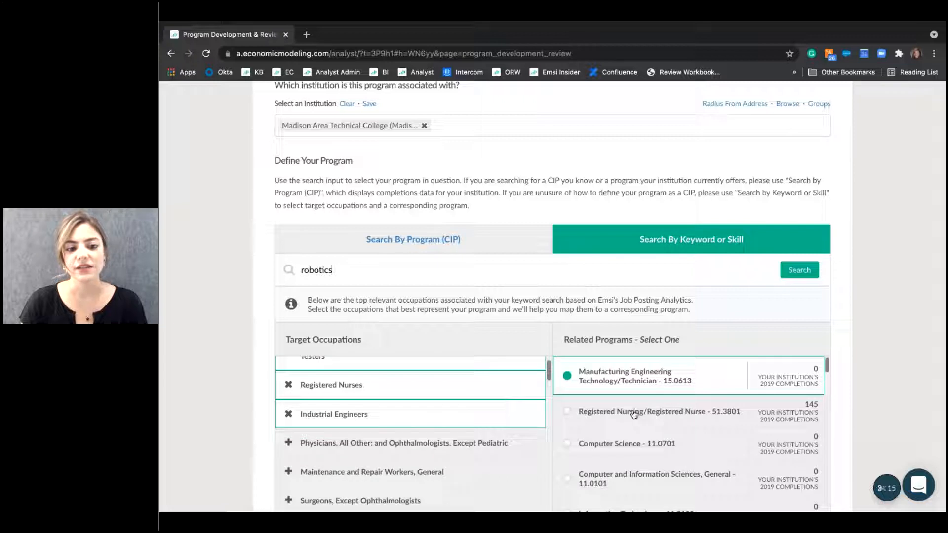
{"action": "scroll", "coordinate": [634, 414], "scroll_direction": "down", "scroll_amount": 1}
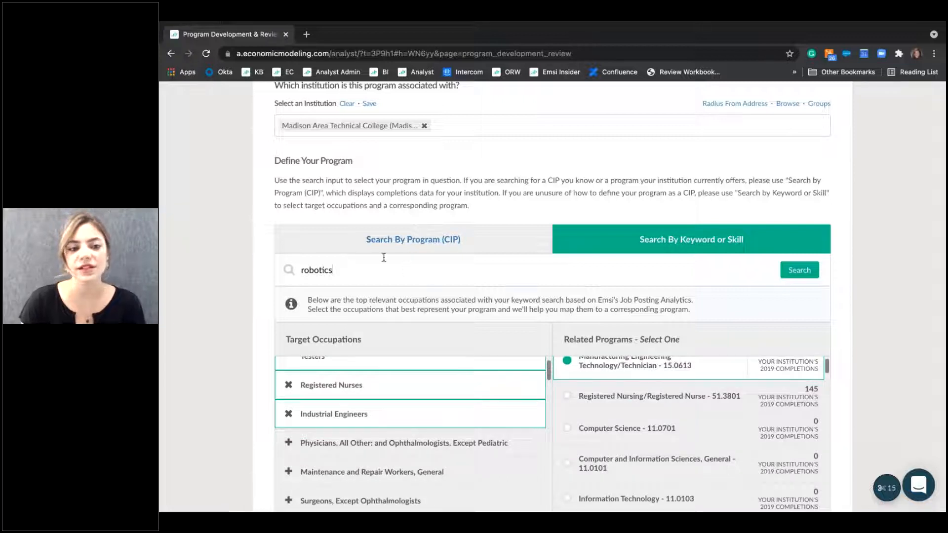
Return to the CIP program search, look up "accounting" and confirm Accounting - 52.0301 as the program to continue with.
{"action": "left_click", "coordinate": [414, 247]}
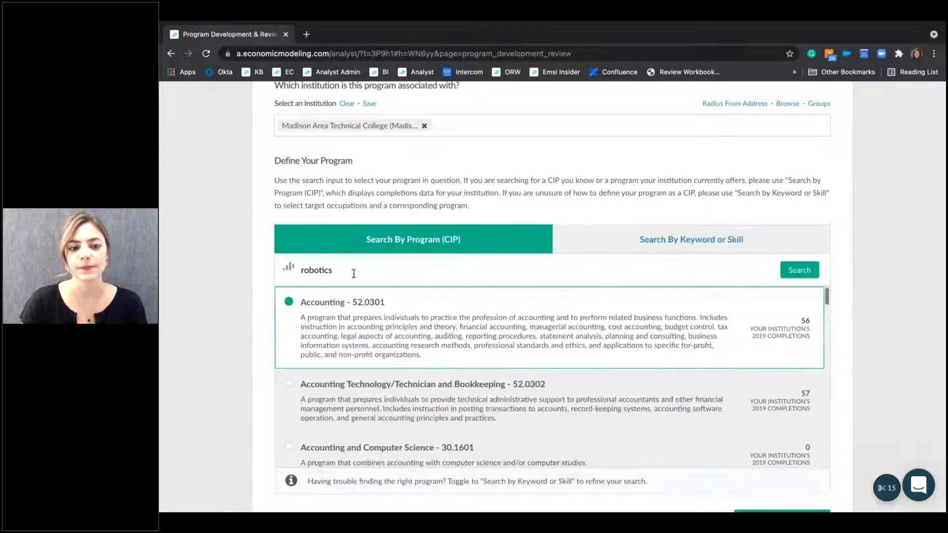
{"action": "left_click_drag", "start_coordinate": [354, 273], "coordinate": [291, 271]}
{"action": "type", "text": "acco"}
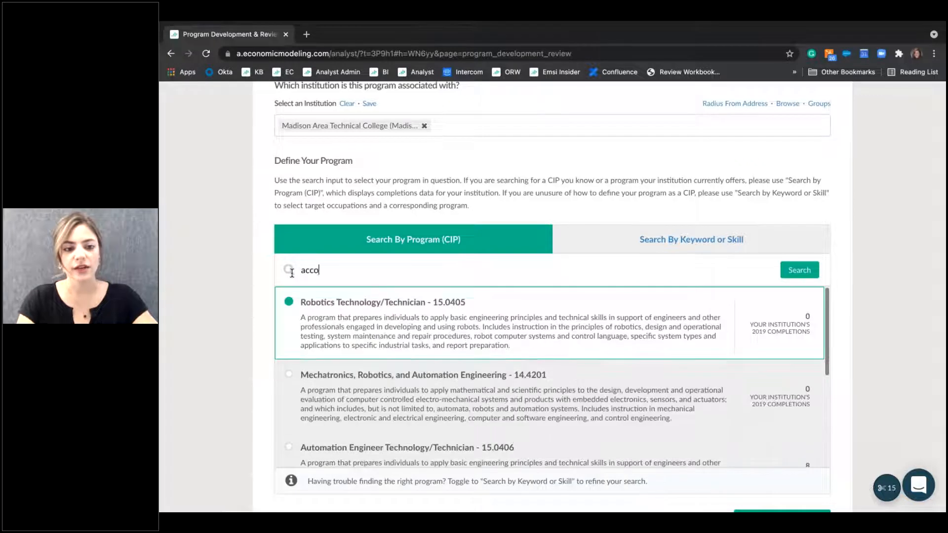
{"action": "type", "text": "unting"}
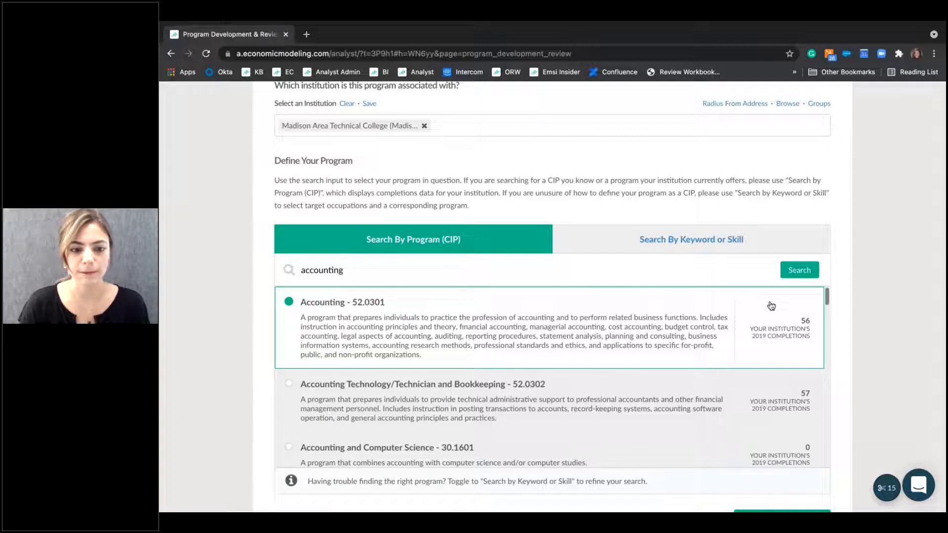
{"action": "scroll", "coordinate": [771, 306], "scroll_direction": "down", "scroll_amount": 1}
{"action": "scroll", "coordinate": [771, 306], "scroll_direction": "up", "scroll_amount": 1}
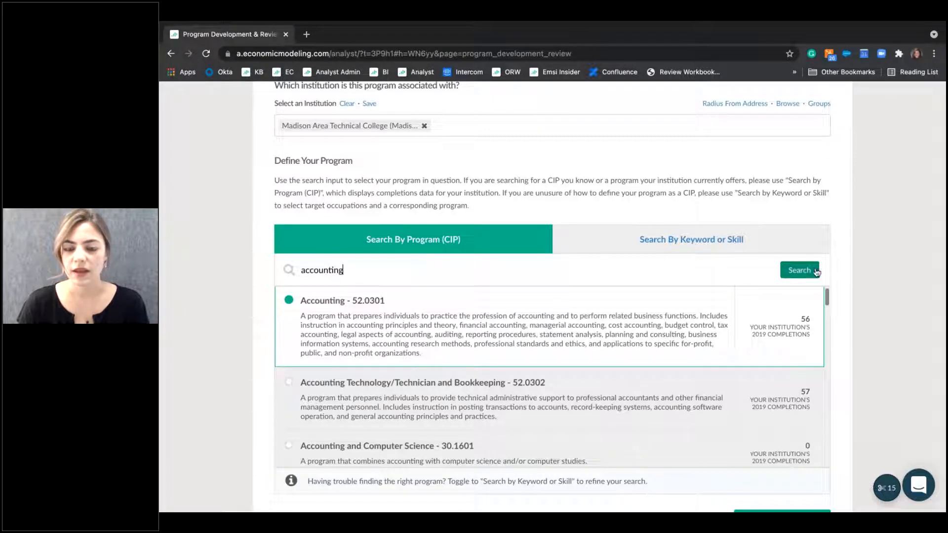
{"action": "scroll", "coordinate": [869, 285], "scroll_direction": "down", "scroll_amount": 2}
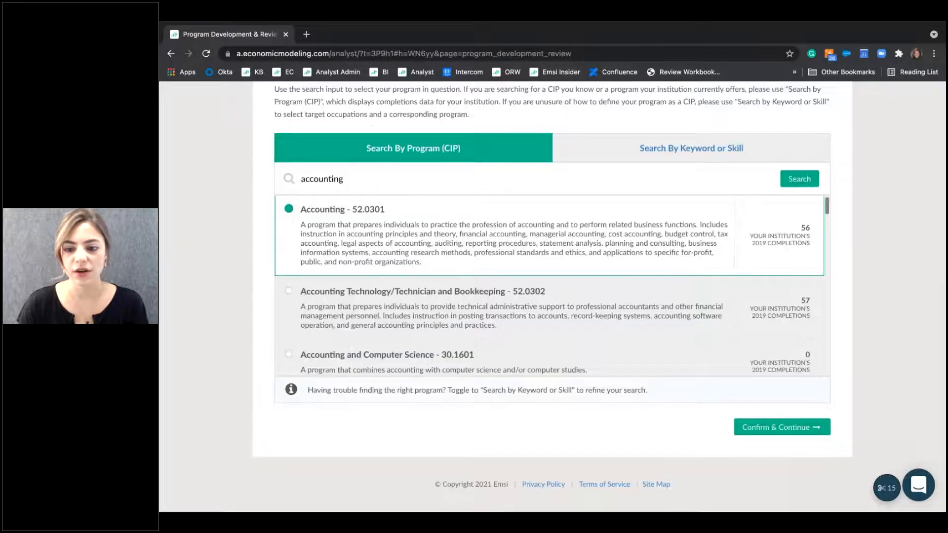
{"action": "left_click", "coordinate": [766, 429]}
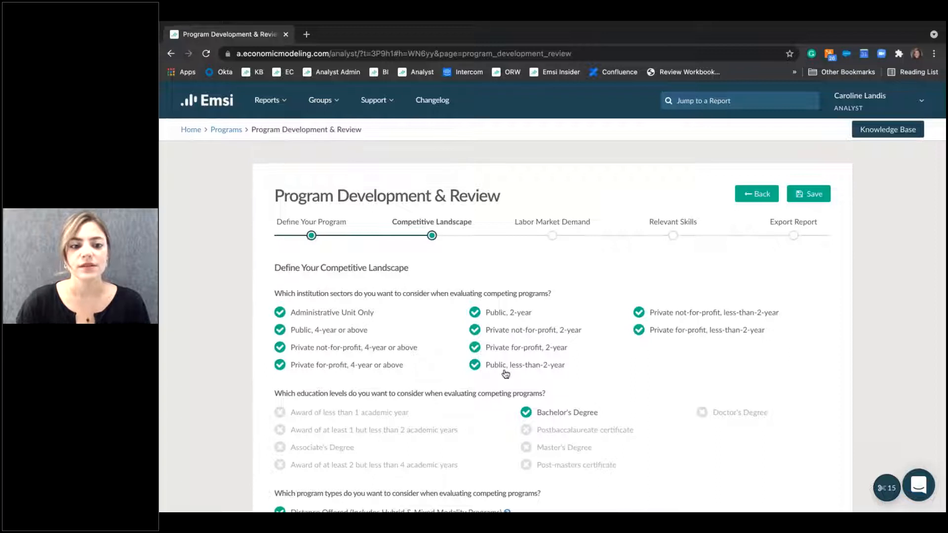
Include Associate's Degree and the three award levels under 1, 1 to 2, and 2 to 4 academic years among the education levels considered.
{"action": "scroll", "coordinate": [506, 373], "scroll_direction": "down", "scroll_amount": 2}
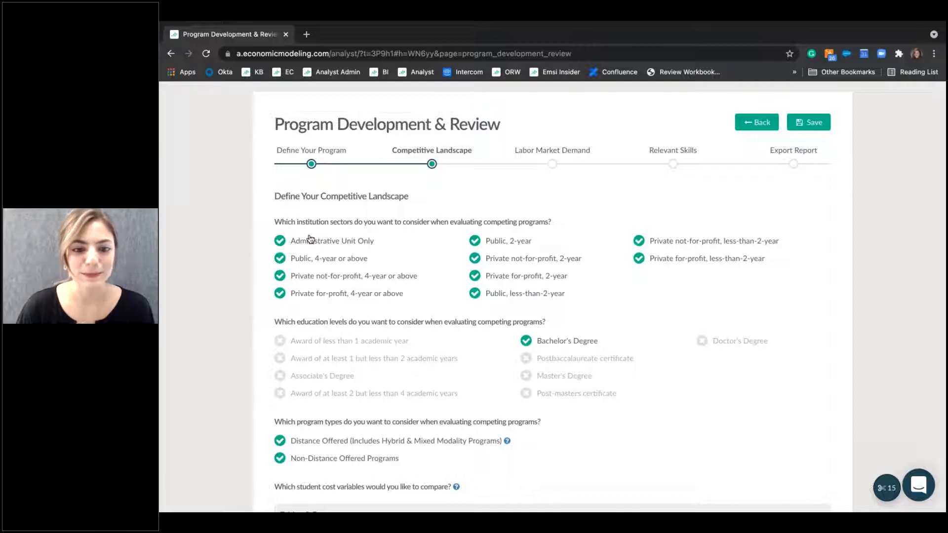
{"action": "scroll", "coordinate": [311, 239], "scroll_direction": "down", "scroll_amount": 3}
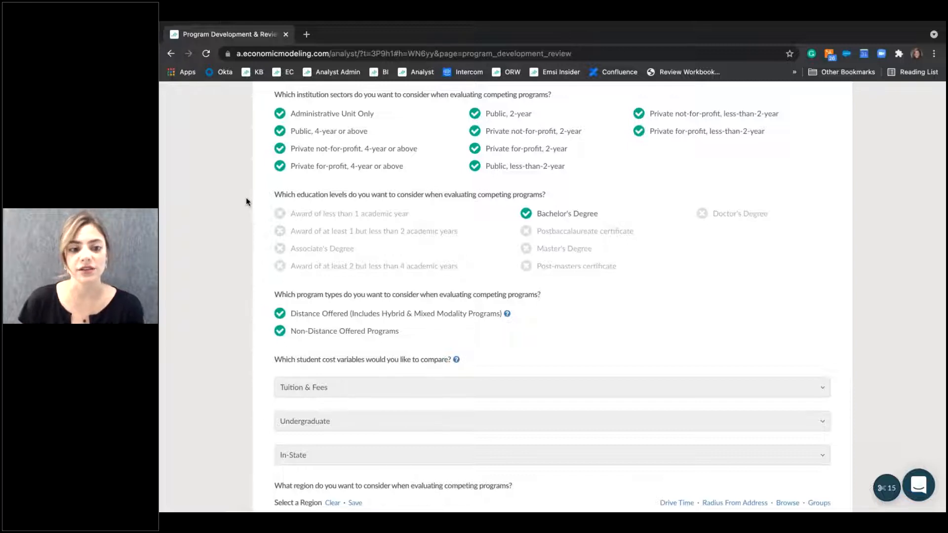
{"action": "left_click", "coordinate": [278, 251]}
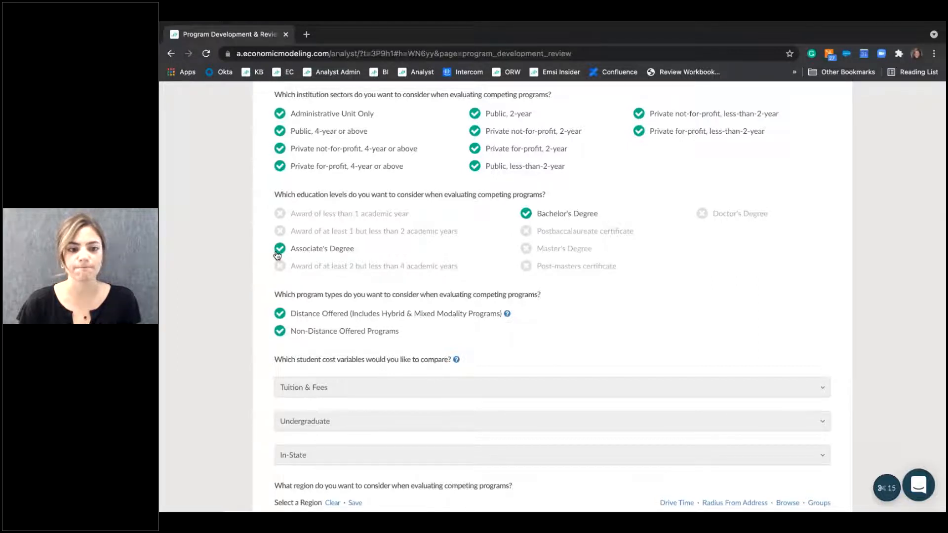
{"action": "left_click", "coordinate": [279, 267]}
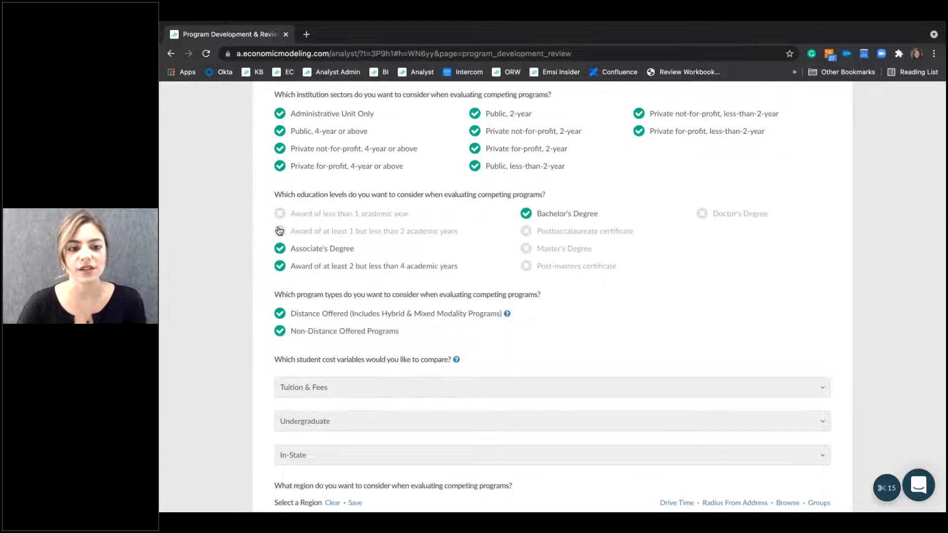
{"action": "left_click", "coordinate": [280, 232]}
{"action": "left_click", "coordinate": [280, 214]}
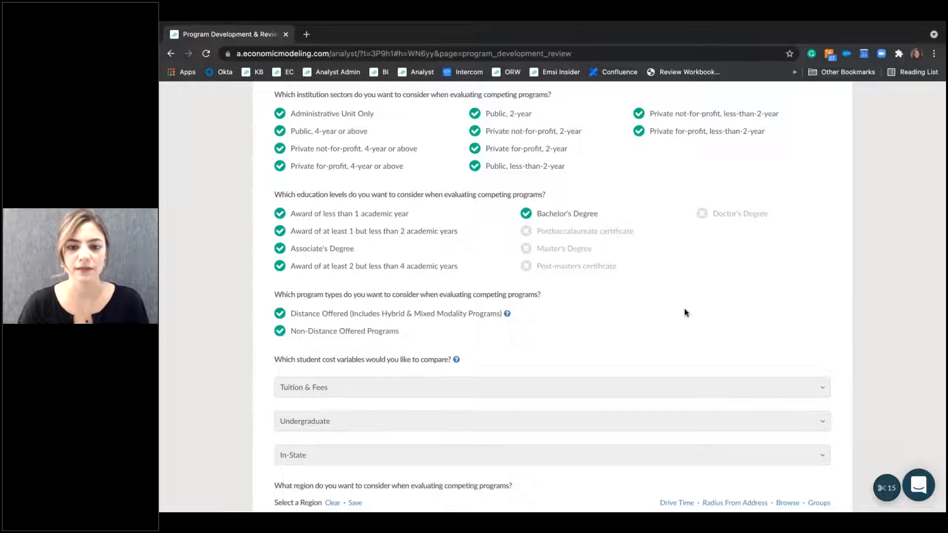
Read the student charges explanation and review the available choices for cost type, student level and residency in the student cost variables.
{"action": "scroll", "coordinate": [684, 309], "scroll_direction": "down", "scroll_amount": 3}
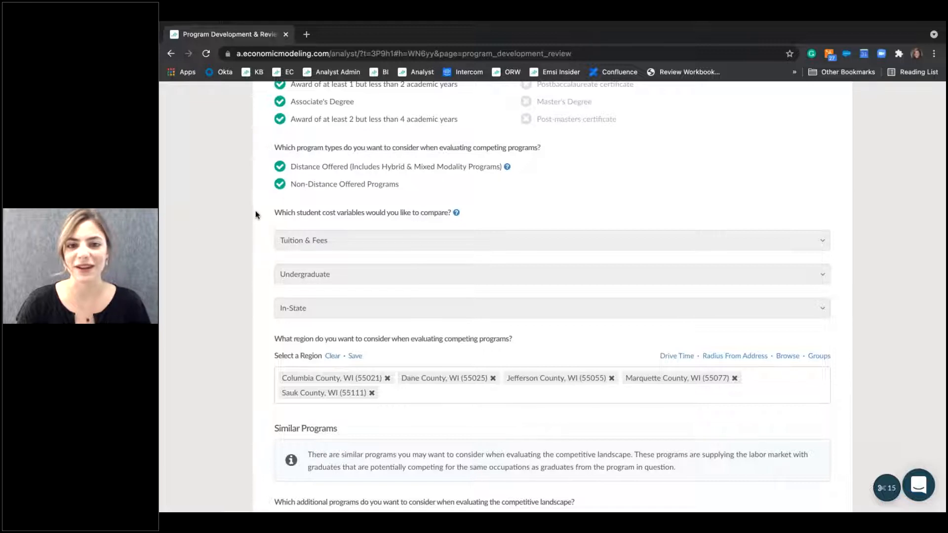
{"action": "scroll", "coordinate": [256, 213], "scroll_direction": "down", "scroll_amount": 2}
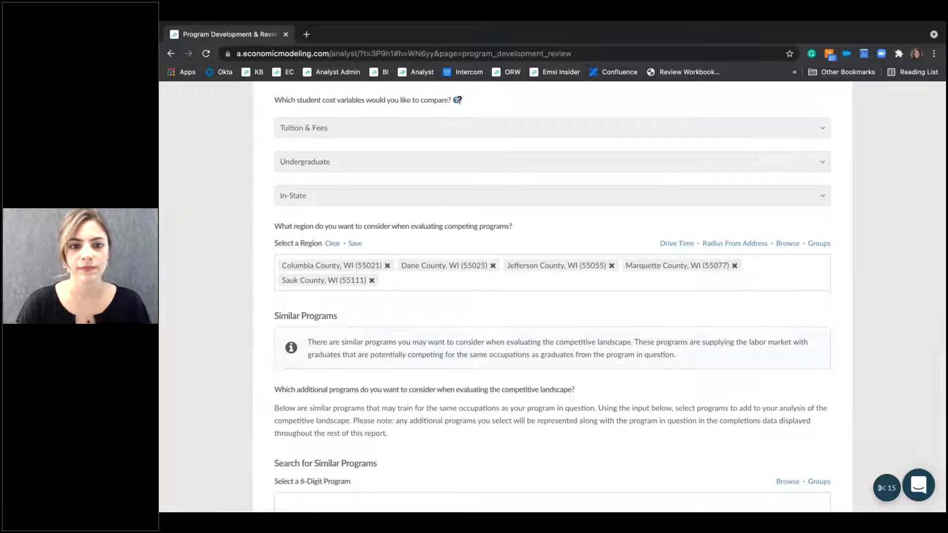
{"action": "mouse_move", "coordinate": [457, 101]}
{"action": "scroll", "coordinate": [457, 100], "scroll_direction": "up", "scroll_amount": 1}
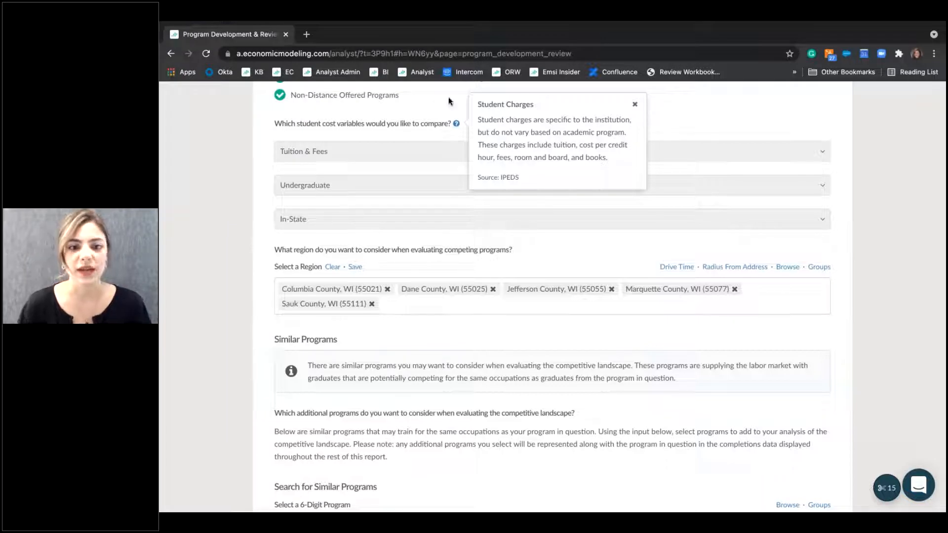
{"action": "left_click", "coordinate": [291, 151]}
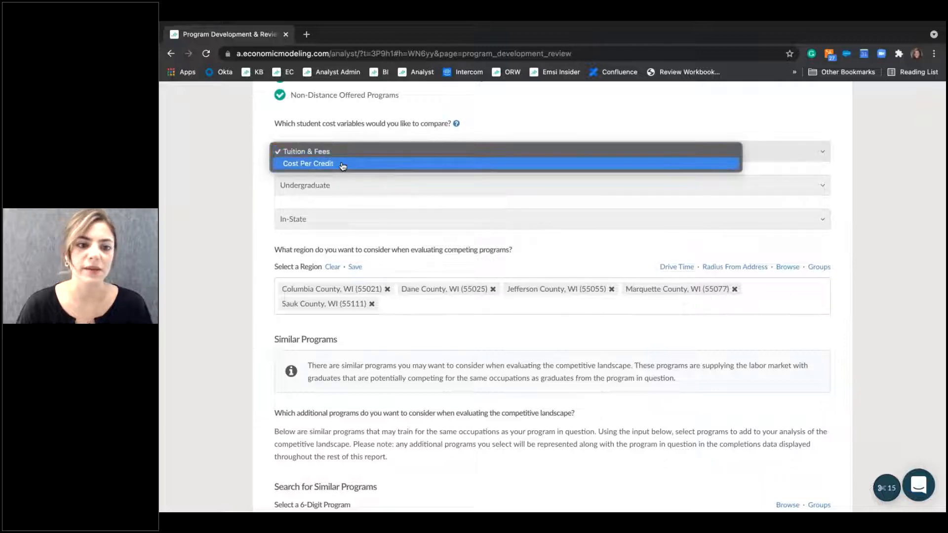
{"action": "left_click", "coordinate": [339, 138]}
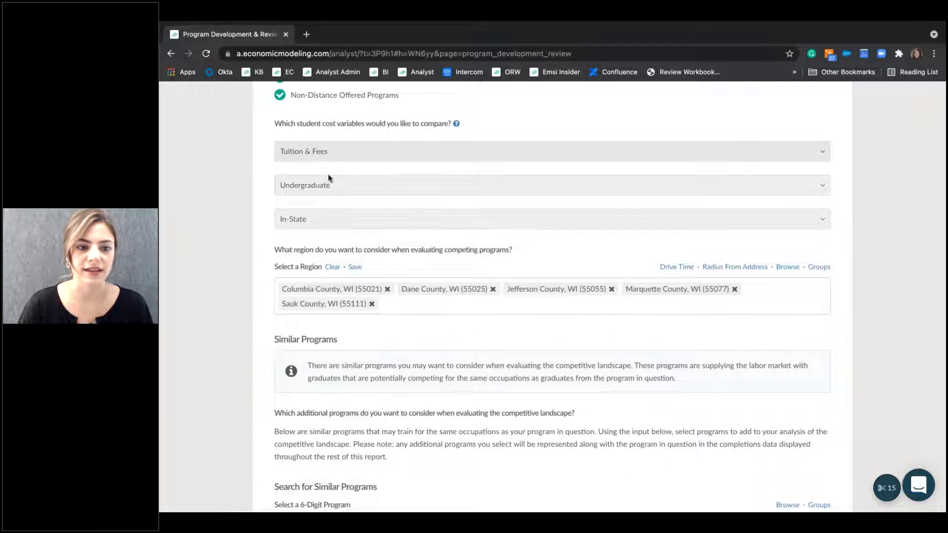
{"action": "scroll", "coordinate": [328, 186], "scroll_direction": "down", "scroll_amount": 1}
{"action": "left_click", "coordinate": [327, 164]}
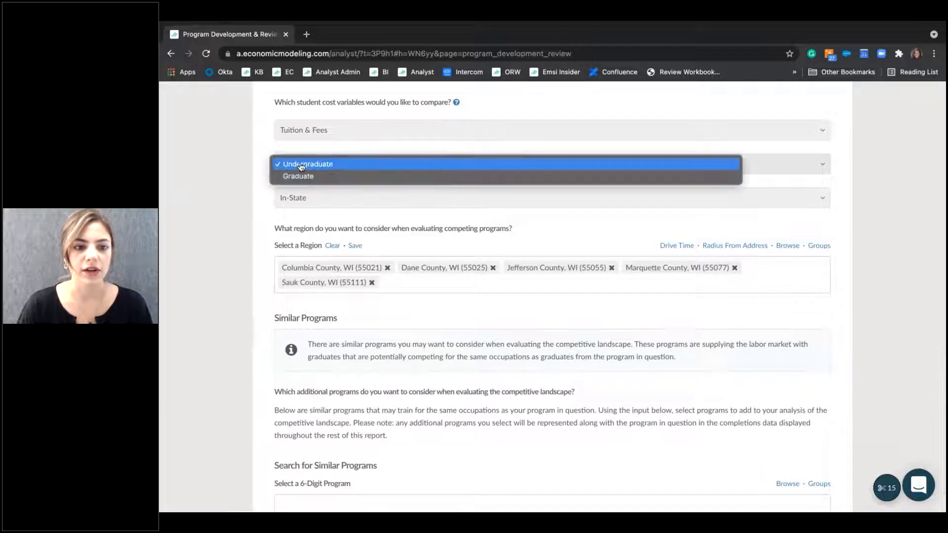
{"action": "left_click", "coordinate": [349, 166]}
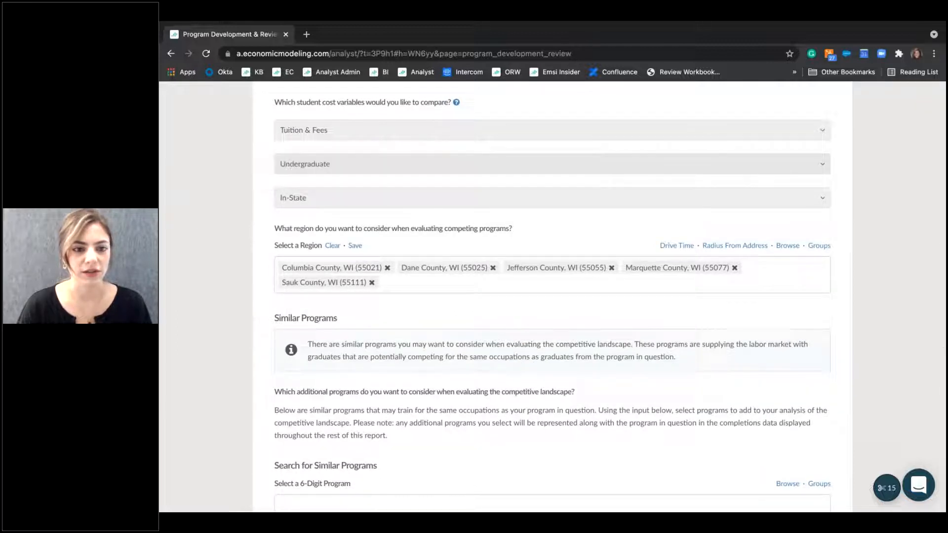
{"action": "scroll", "coordinate": [394, 158], "scroll_direction": "down", "scroll_amount": 2}
{"action": "left_click", "coordinate": [394, 156]}
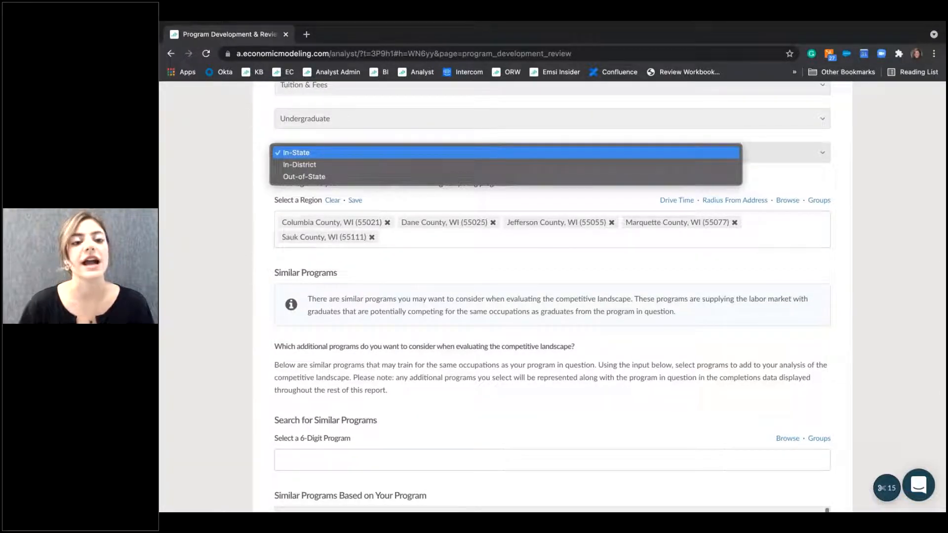
{"action": "left_click", "coordinate": [162, 211]}
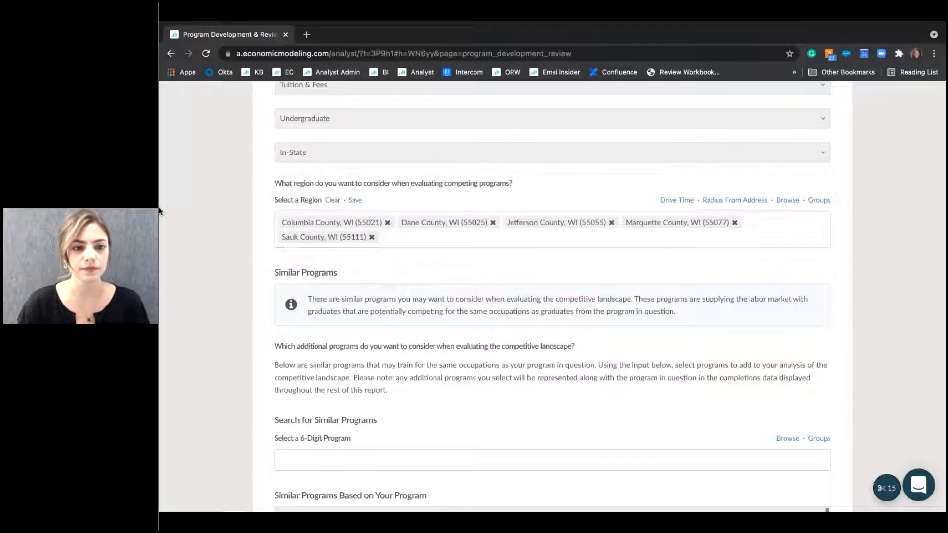
Try defining the competing-programs region as a 60-mile radius around Madison Area Technical College in Mansion Hill, Madison, Wisconsin.
{"action": "scroll", "coordinate": [237, 254], "scroll_direction": "down", "scroll_amount": 1}
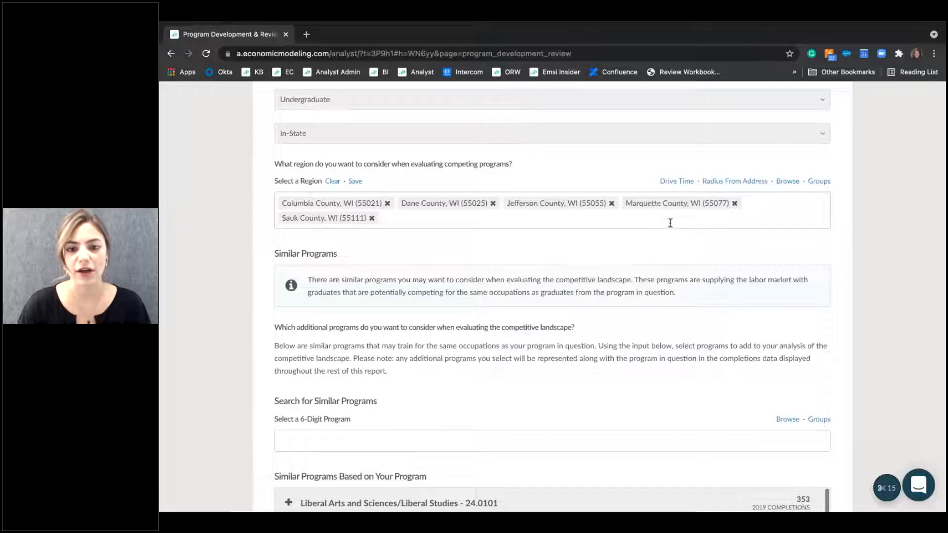
{"action": "left_click", "coordinate": [735, 183]}
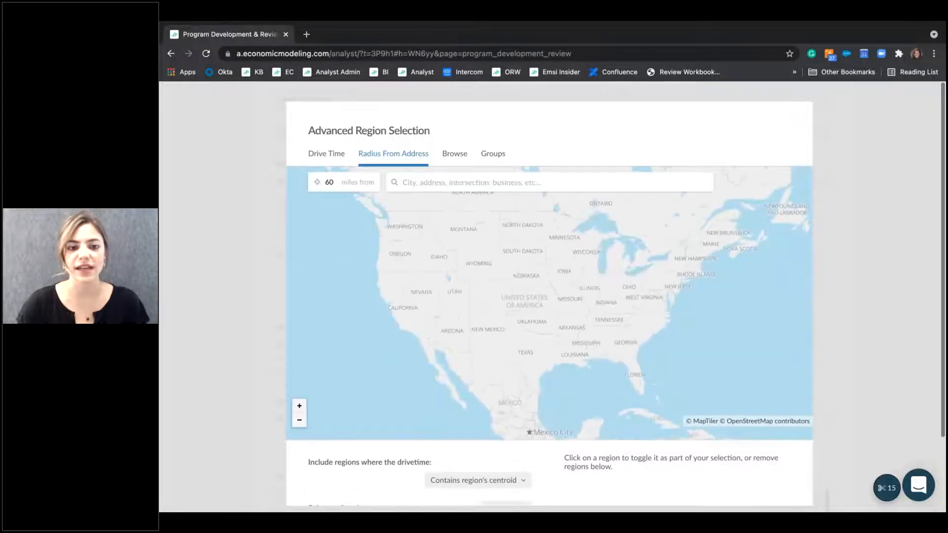
{"action": "type", "text": "madison"}
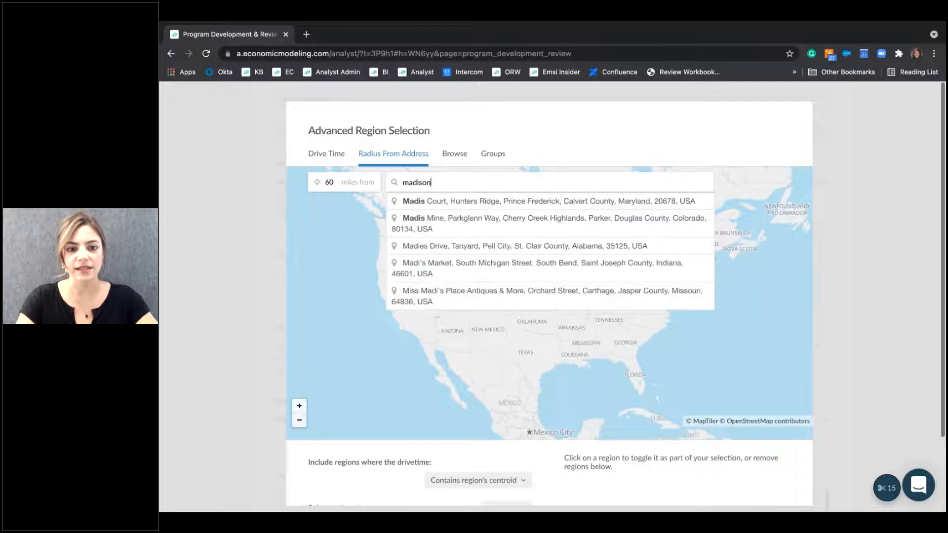
{"action": "type", "text": " area technical college"}
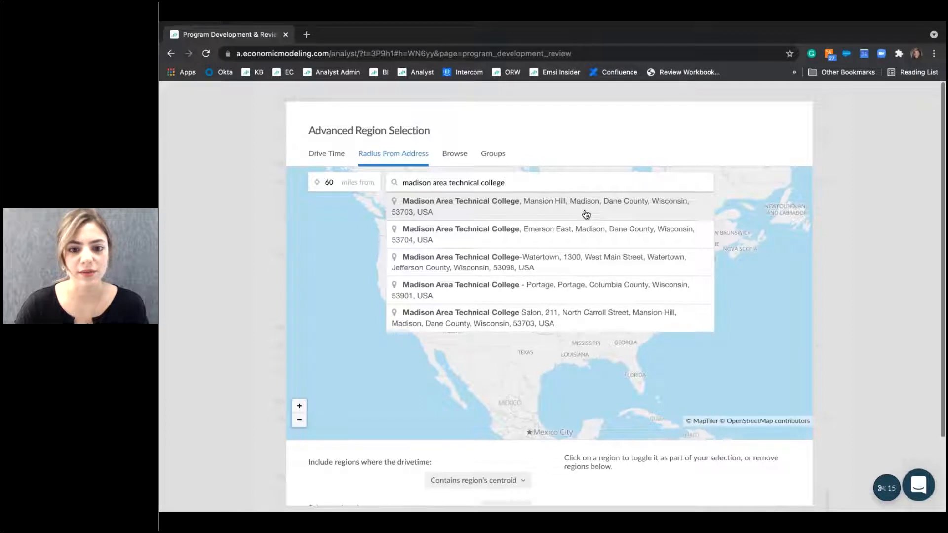
{"action": "left_click", "coordinate": [586, 214]}
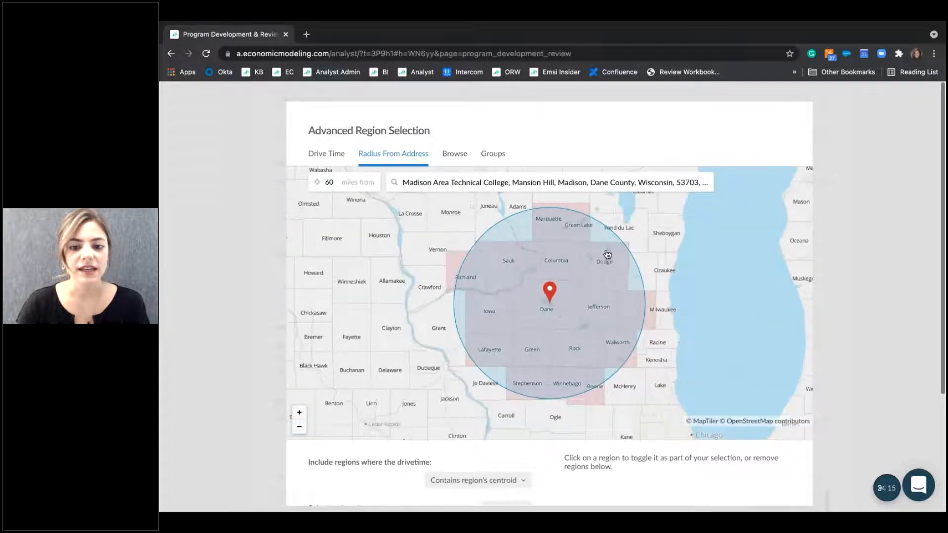
Exclude outer counties such as Richland from the radius selection on the map, and cancel the advanced region selection.
{"action": "double_click", "coordinate": [323, 182]}
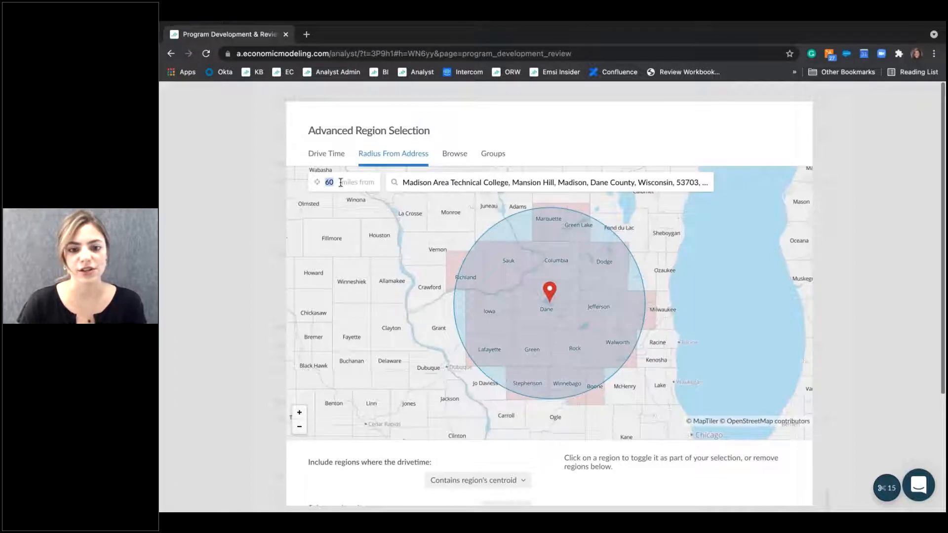
{"action": "left_click", "coordinate": [464, 270]}
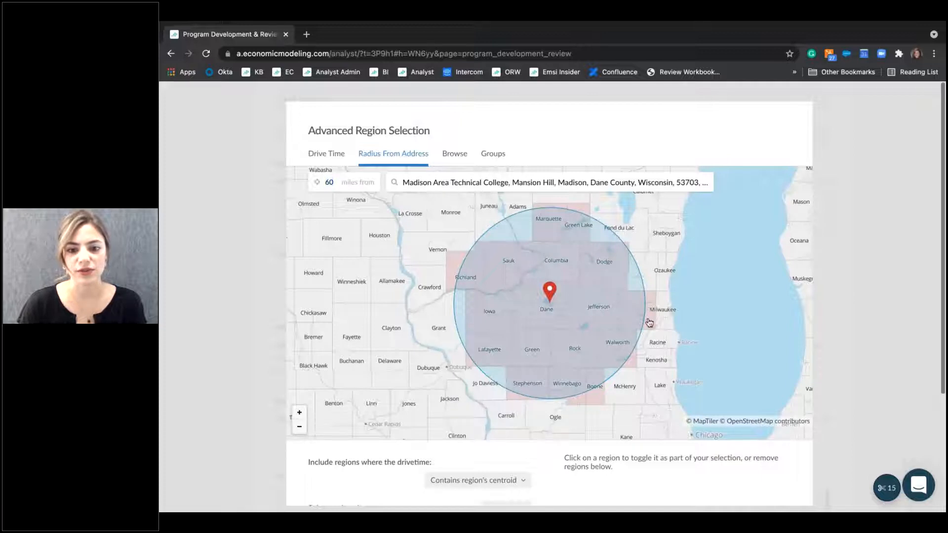
{"action": "left_click", "coordinate": [560, 214]}
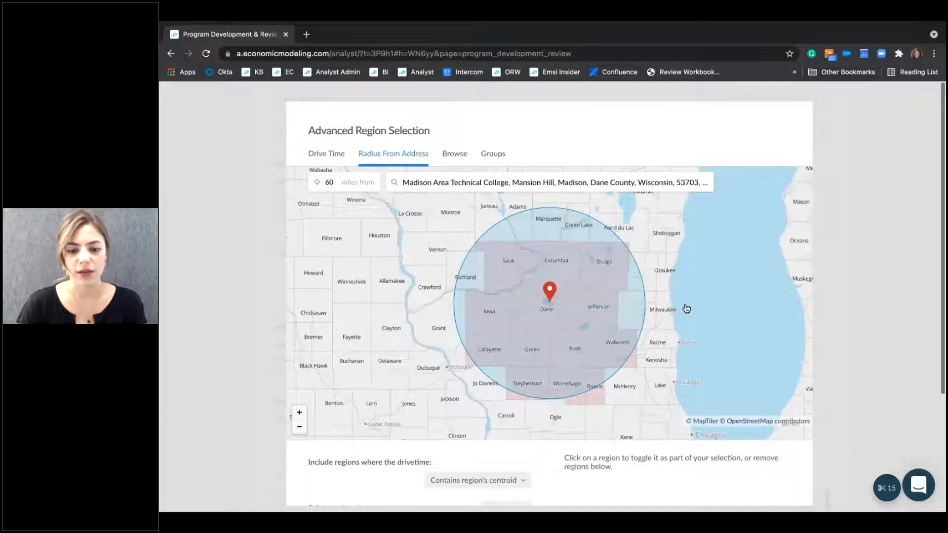
{"action": "scroll", "coordinate": [686, 309], "scroll_direction": "down", "scroll_amount": 3}
{"action": "scroll", "coordinate": [686, 308], "scroll_direction": "up", "scroll_amount": 1}
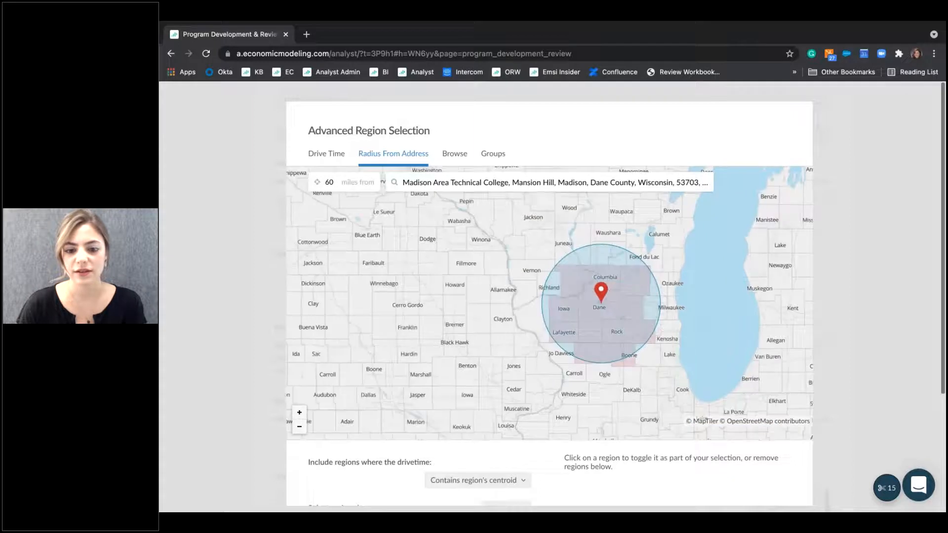
{"action": "scroll", "coordinate": [365, 474], "scroll_direction": "down", "scroll_amount": 3}
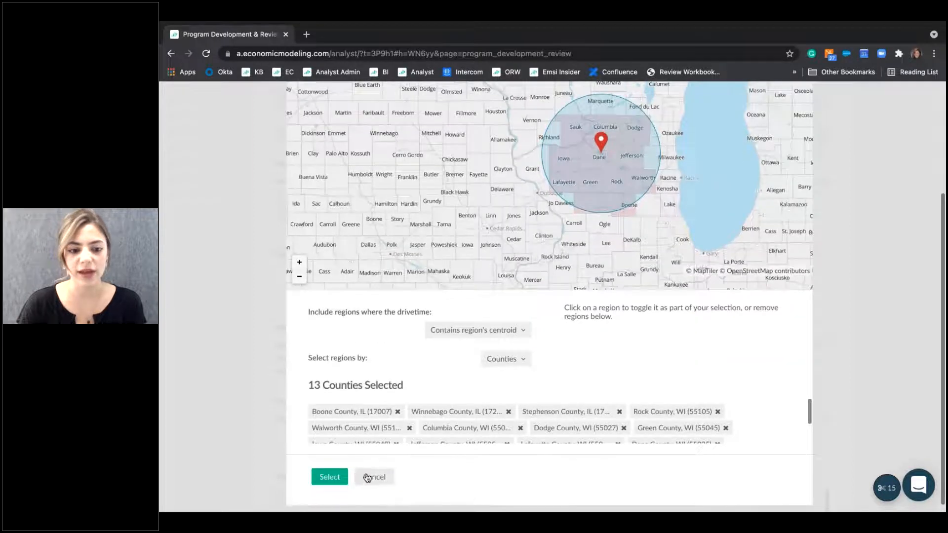
{"action": "left_click", "coordinate": [367, 477]}
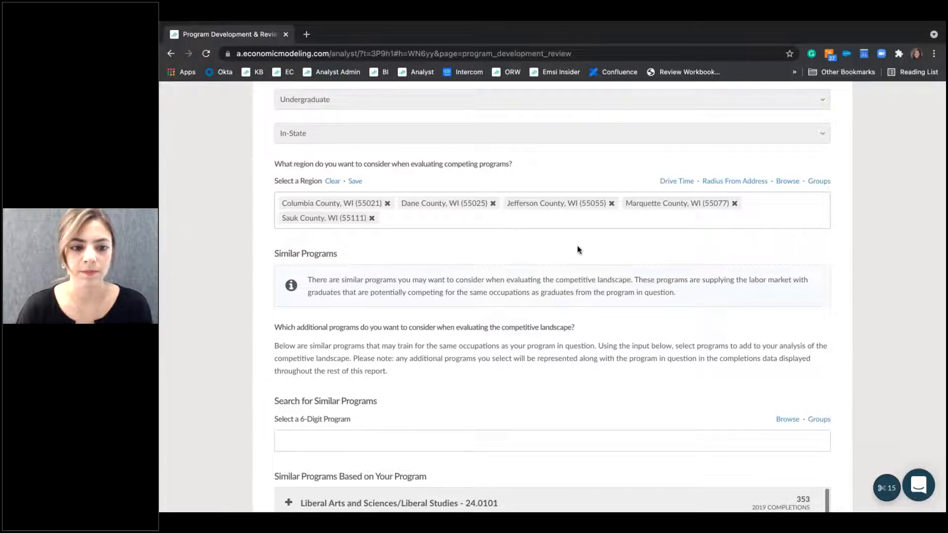
Add Financial Planning and Services - 52.0804 and Accounting Technology/Technician and Bookkeeping - 52.0302 from the suggested similar programs.
{"action": "scroll", "coordinate": [578, 245], "scroll_direction": "down", "scroll_amount": 3}
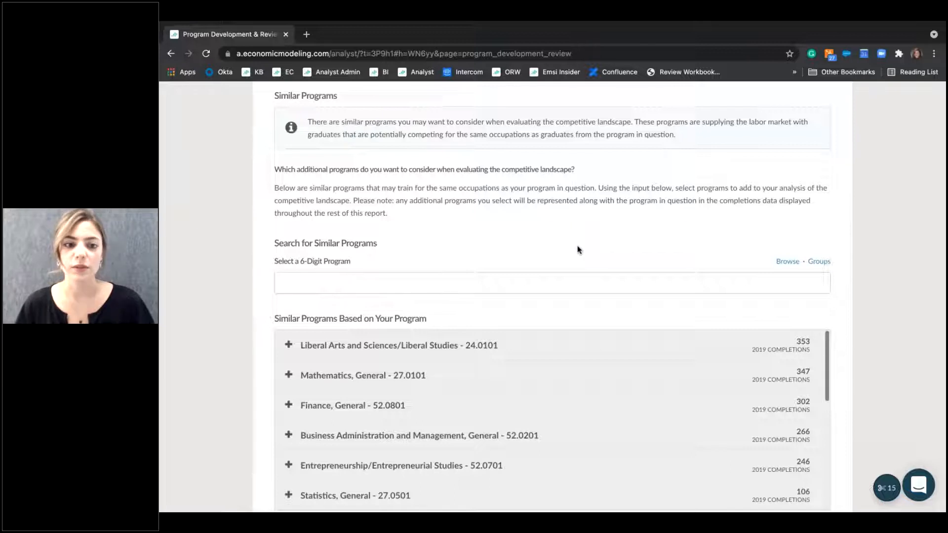
{"action": "scroll", "coordinate": [878, 278], "scroll_direction": "down", "scroll_amount": 2}
{"action": "scroll", "coordinate": [349, 391], "scroll_direction": "down", "scroll_amount": 2}
{"action": "scroll", "coordinate": [350, 391], "scroll_direction": "down", "scroll_amount": 5}
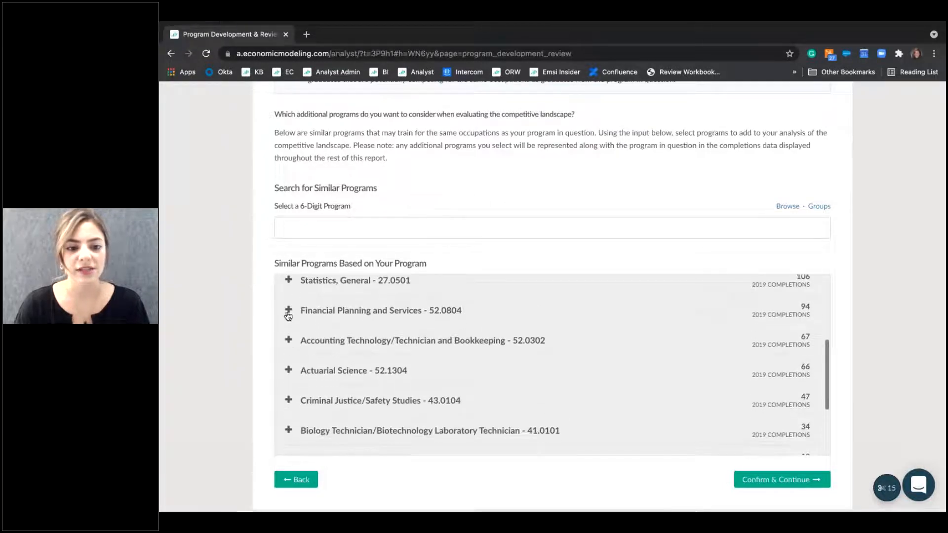
{"action": "left_click", "coordinate": [288, 313]}
{"action": "left_click", "coordinate": [288, 342]}
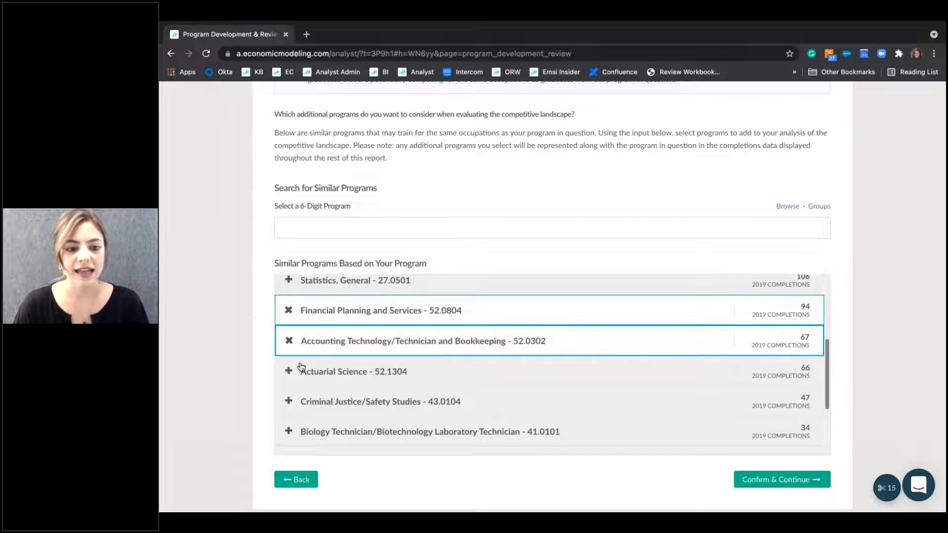
{"action": "scroll", "coordinate": [303, 370], "scroll_direction": "down", "scroll_amount": 4}
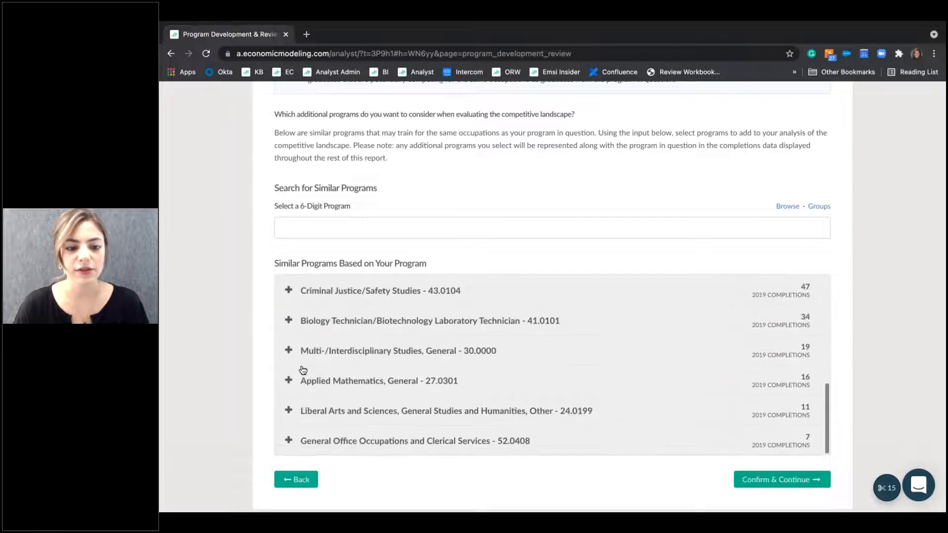
{"action": "scroll", "coordinate": [302, 371], "scroll_direction": "up", "scroll_amount": 5}
{"action": "scroll", "coordinate": [303, 371], "scroll_direction": "up", "scroll_amount": 5}
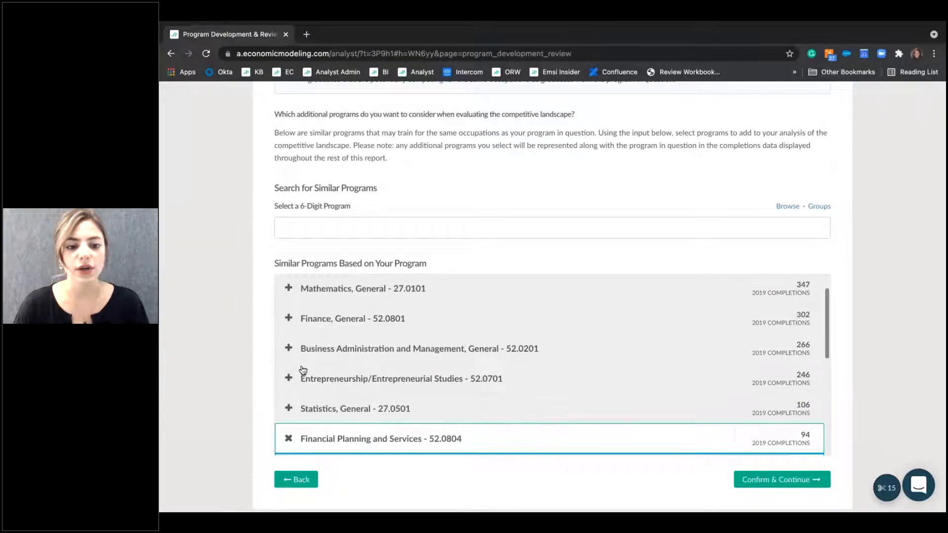
Search the 6-digit programs for 52.0302, add Accounting Technology/Technician and Bookkeeping, and check the selected entries among the similar programs.
{"action": "left_click", "coordinate": [352, 229]}
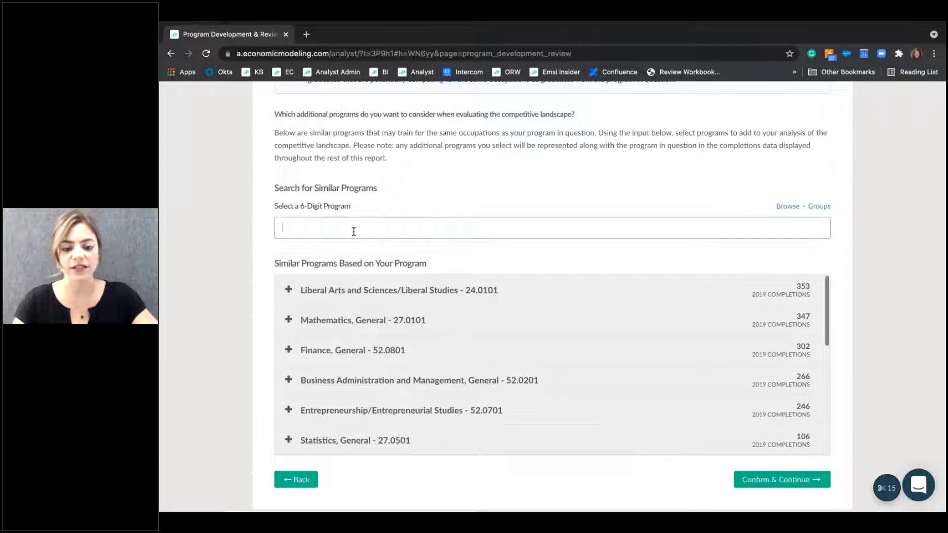
{"action": "type", "text": "52.0"}
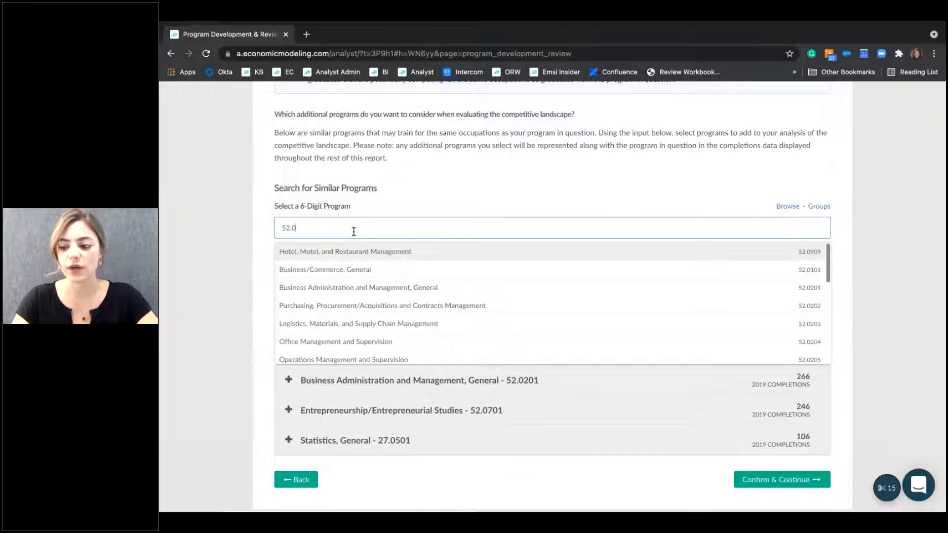
{"action": "type", "text": "302"}
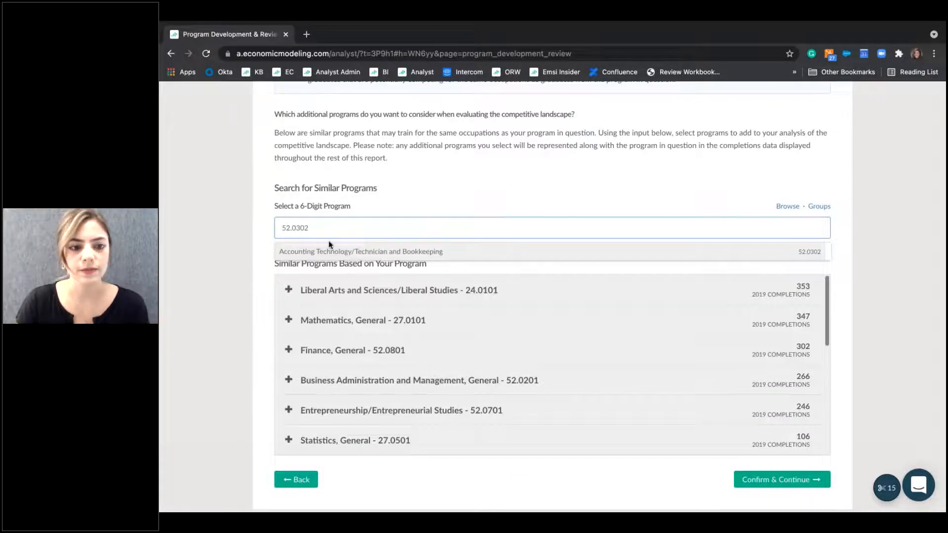
{"action": "left_click", "coordinate": [768, 252]}
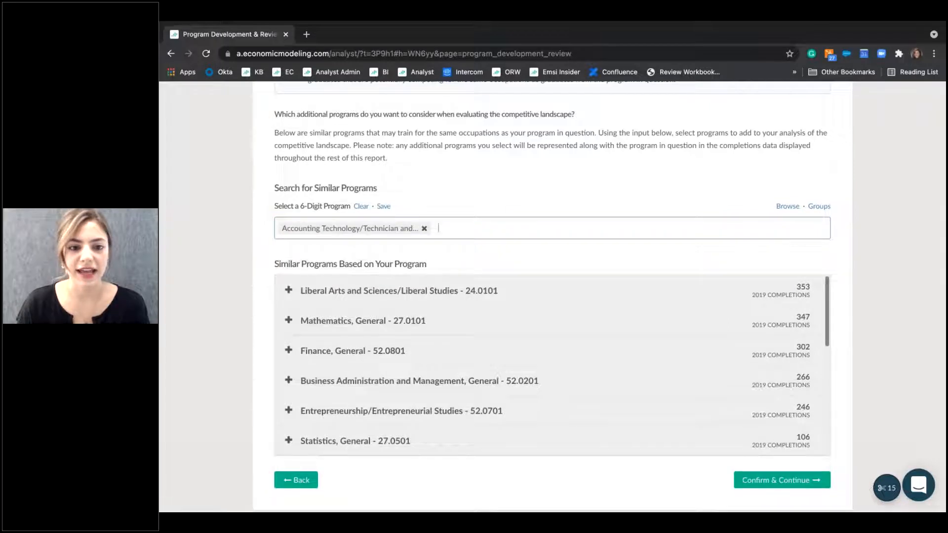
{"action": "scroll", "coordinate": [493, 348], "scroll_direction": "down", "scroll_amount": 5}
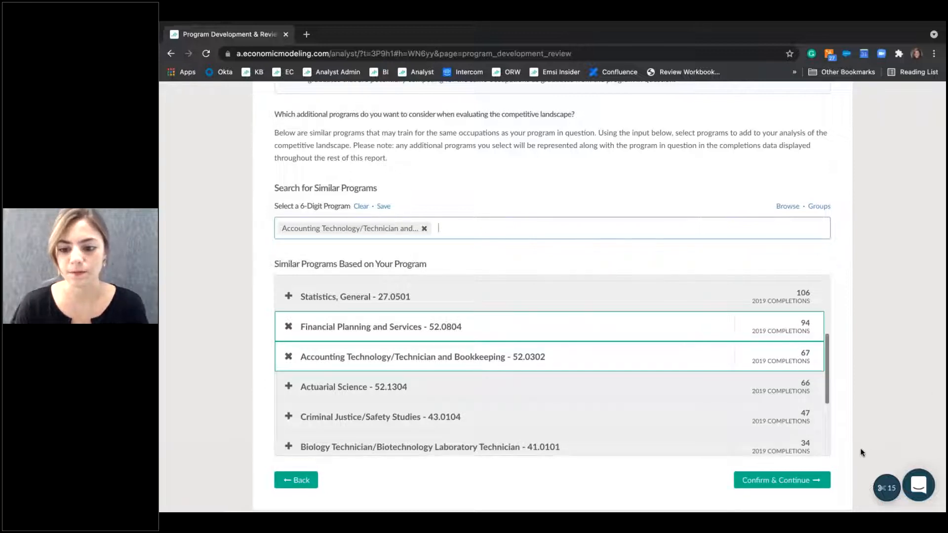
Confirm the similar programs and review the 2019 completions in the Program Overview of the competitive landscape.
{"action": "left_click", "coordinate": [787, 481]}
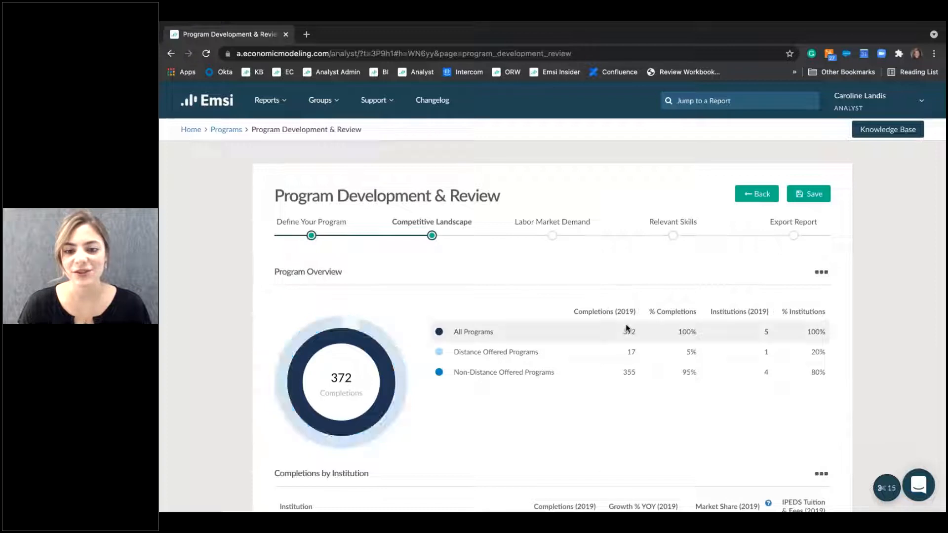
{"action": "left_click_drag", "start_coordinate": [572, 316], "coordinate": [636, 320]}
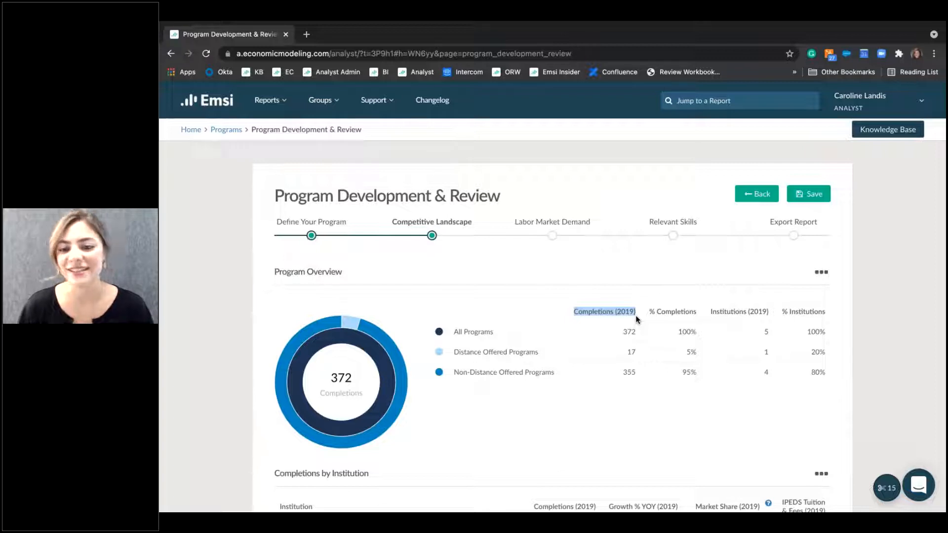
{"action": "left_click", "coordinate": [634, 294]}
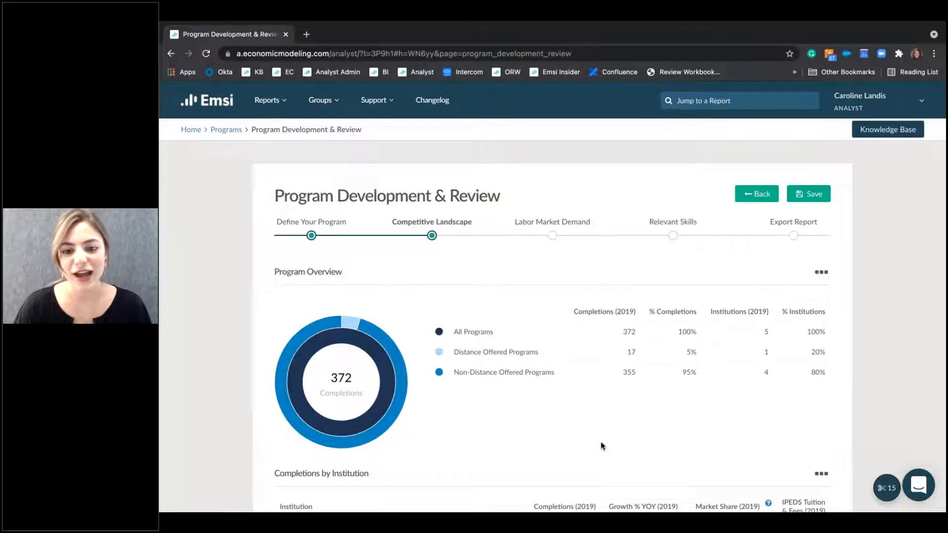
{"action": "scroll", "coordinate": [602, 446], "scroll_direction": "down", "scroll_amount": 1}
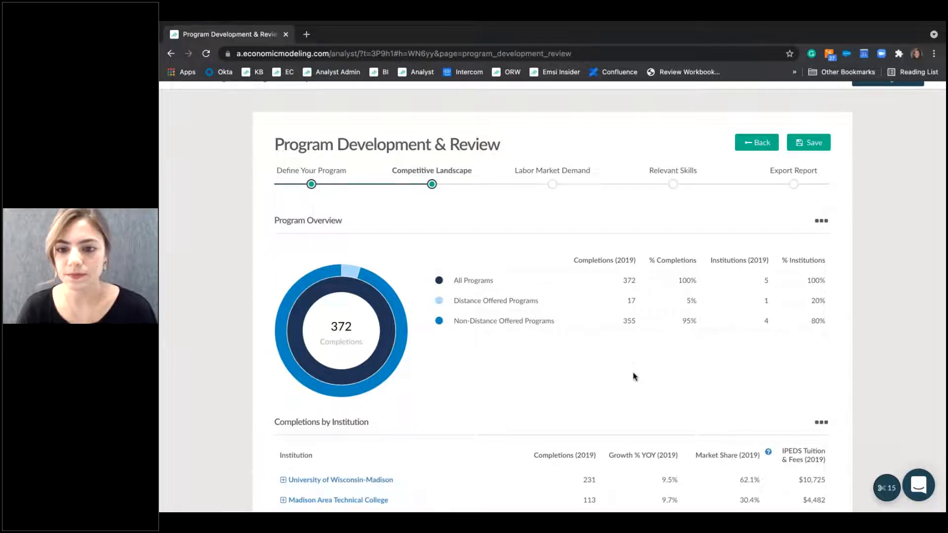
{"action": "scroll", "coordinate": [634, 377], "scroll_direction": "down", "scroll_amount": 3}
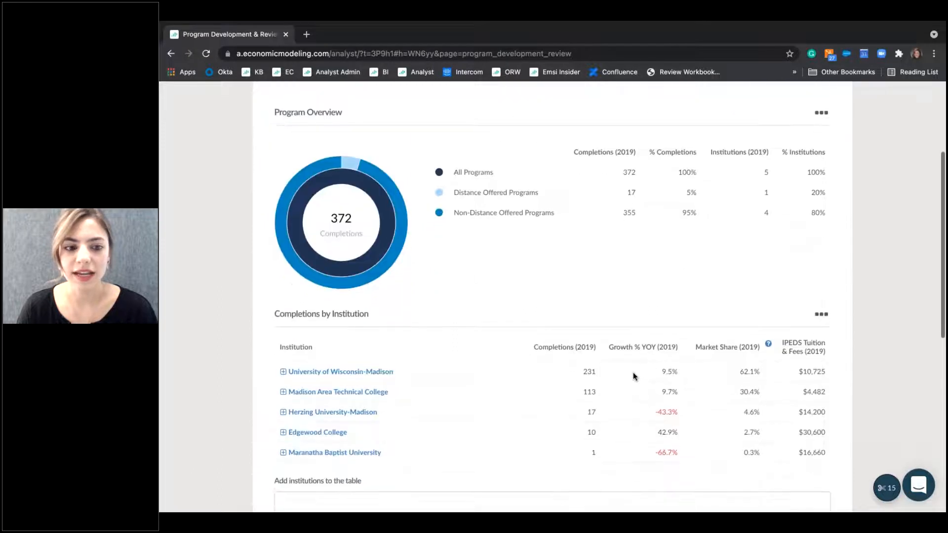
Examine the completions trend and award-level table for University of Wisconsin-Madison, and close its details.
{"action": "scroll", "coordinate": [633, 374], "scroll_direction": "down", "scroll_amount": 1}
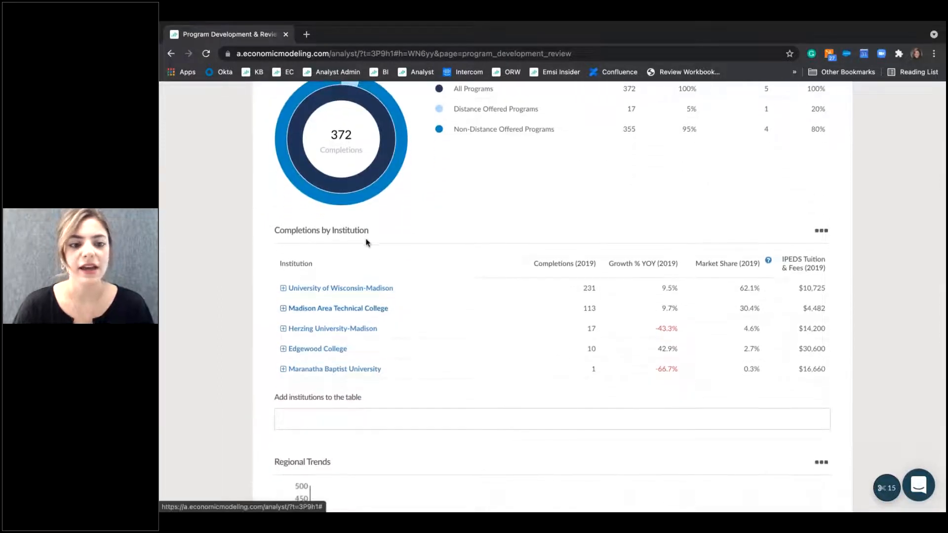
{"action": "left_click", "coordinate": [284, 289]}
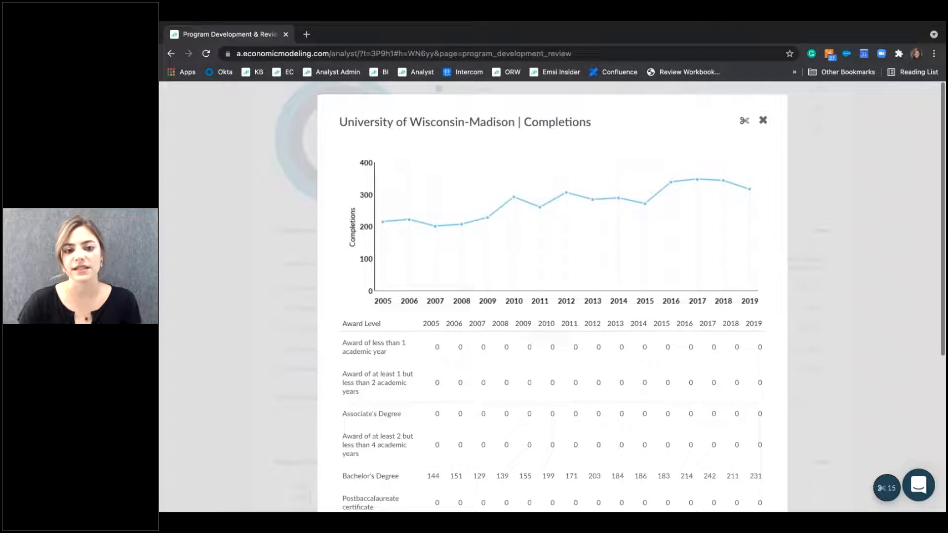
{"action": "scroll", "coordinate": [552, 296], "scroll_direction": "down", "scroll_amount": 5}
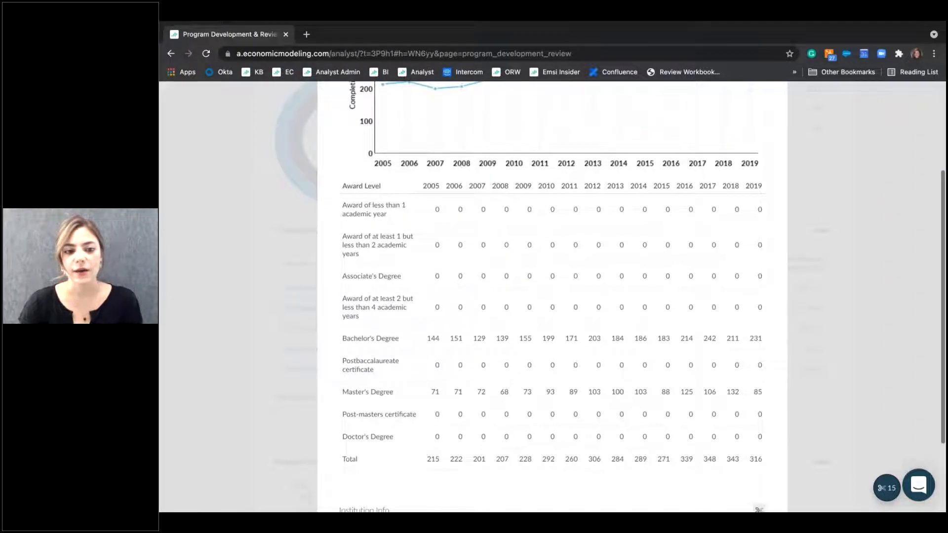
{"action": "scroll", "coordinate": [491, 269], "scroll_direction": "down", "scroll_amount": 1}
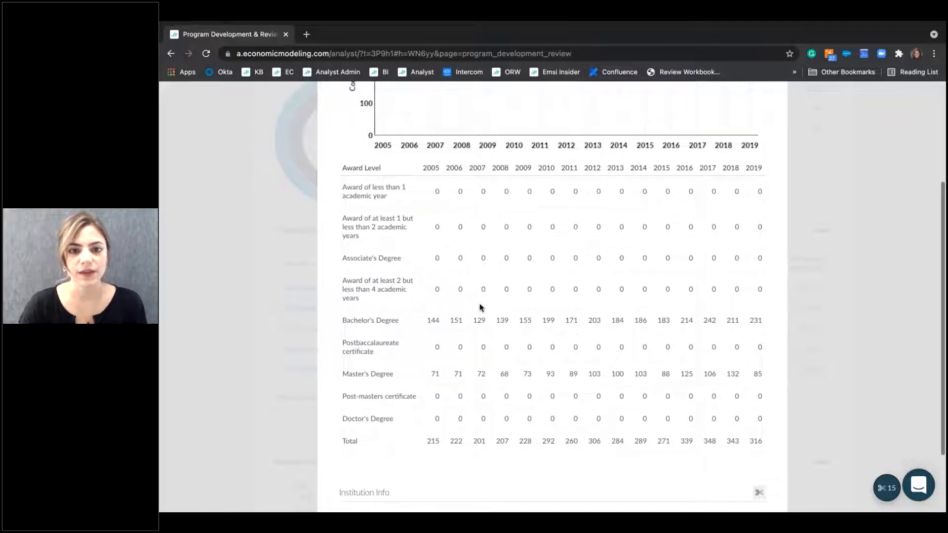
{"action": "scroll", "coordinate": [480, 307], "scroll_direction": "up", "scroll_amount": 5}
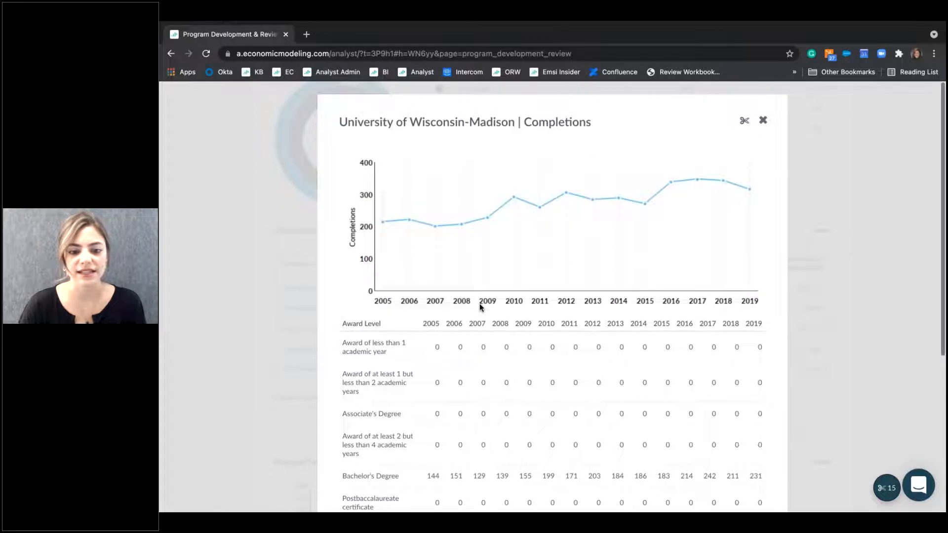
{"action": "scroll", "coordinate": [479, 305], "scroll_direction": "down", "scroll_amount": 3}
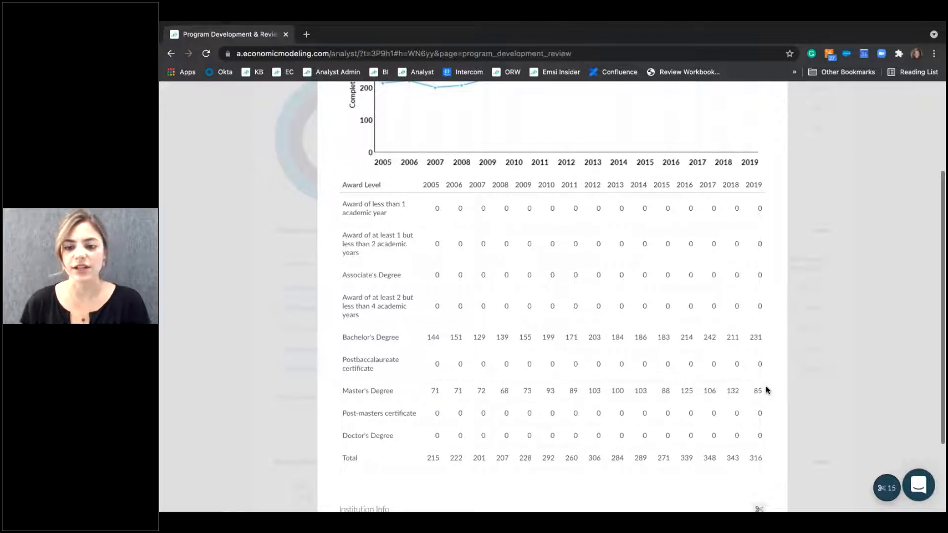
{"action": "scroll", "coordinate": [766, 387], "scroll_direction": "up", "scroll_amount": 3}
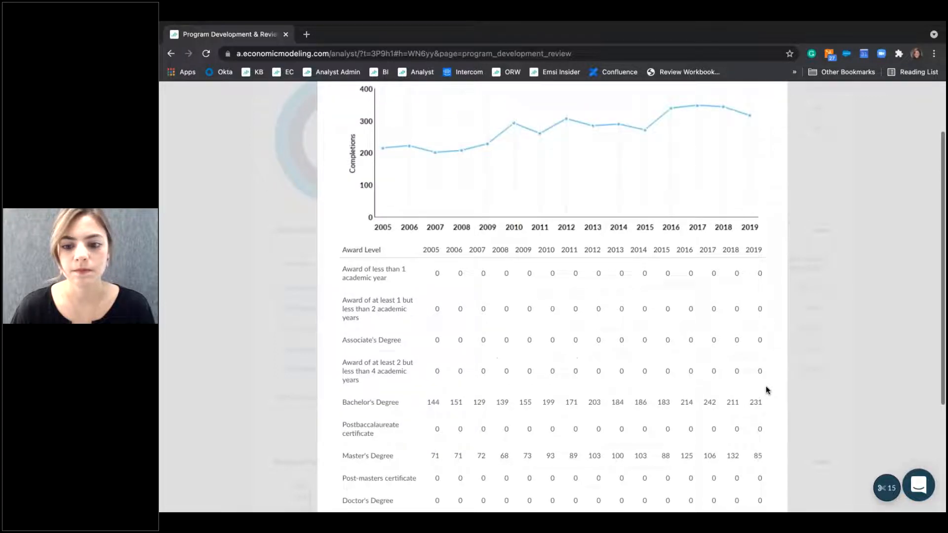
{"action": "left_click", "coordinate": [762, 121]}
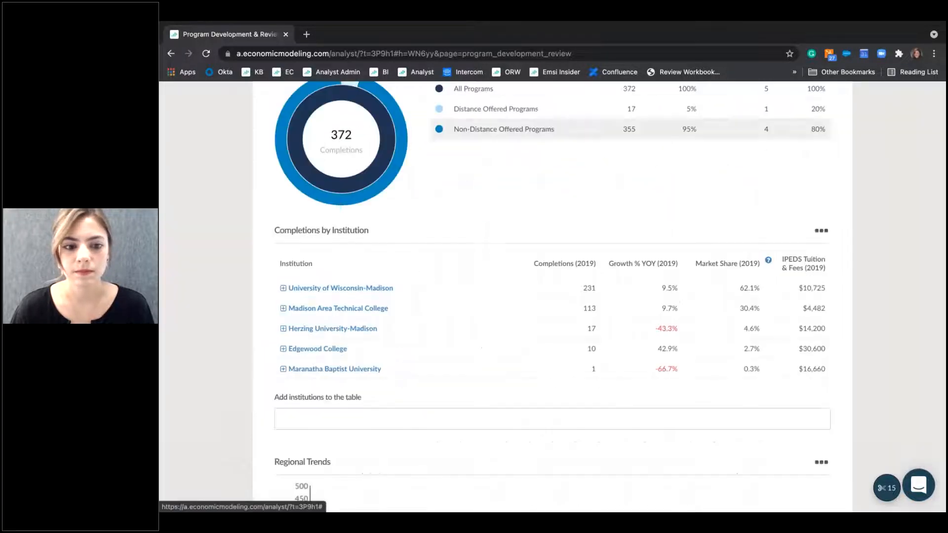
Examine Madison Area Technical College's completions by award level, and close its details.
{"action": "scroll", "coordinate": [795, 296], "scroll_direction": "down", "scroll_amount": 1}
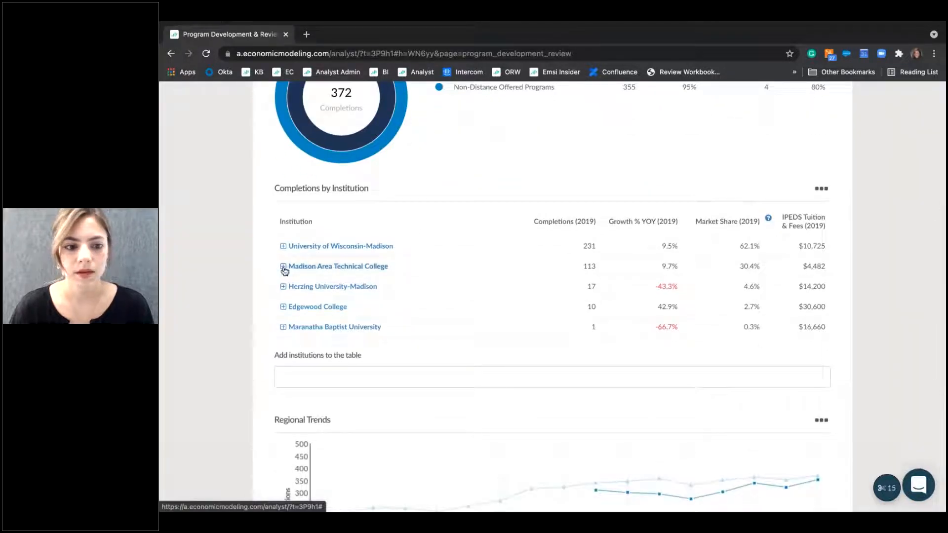
{"action": "left_click", "coordinate": [283, 267]}
{"action": "scroll", "coordinate": [670, 340], "scroll_direction": "down", "scroll_amount": 3}
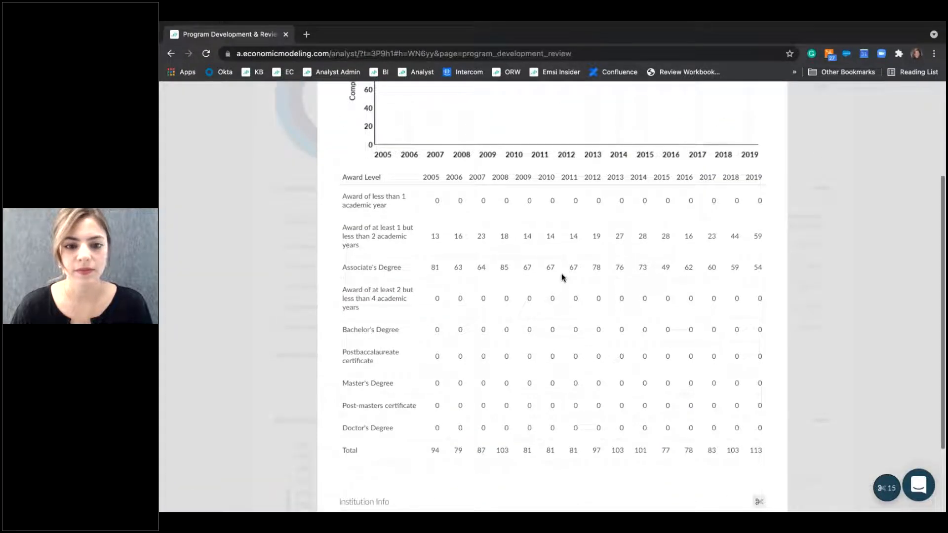
{"action": "scroll", "coordinate": [573, 274], "scroll_direction": "up", "scroll_amount": 3}
{"action": "left_click", "coordinate": [763, 106]}
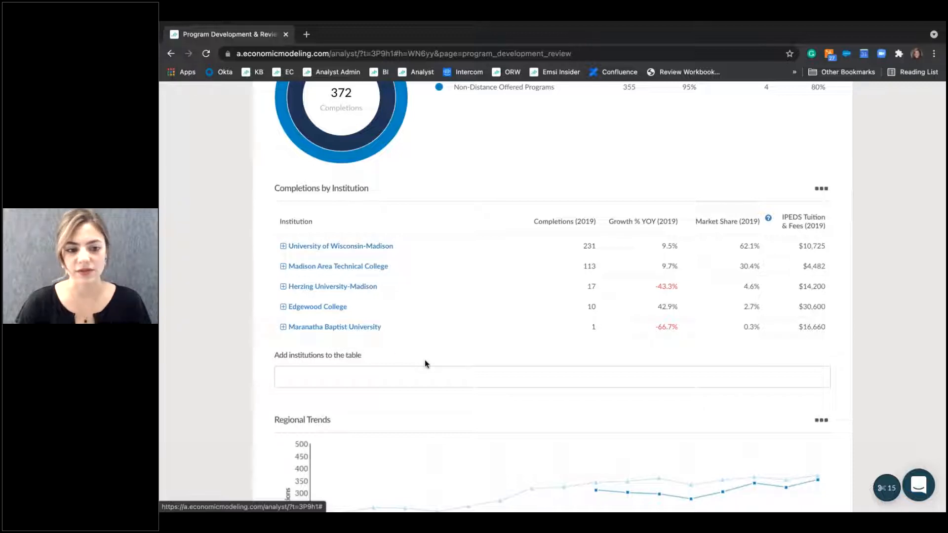
Add Milwaukee Area Technical College to the Completions by Institution table and check its 2019 completions.
{"action": "left_click", "coordinate": [326, 376]}
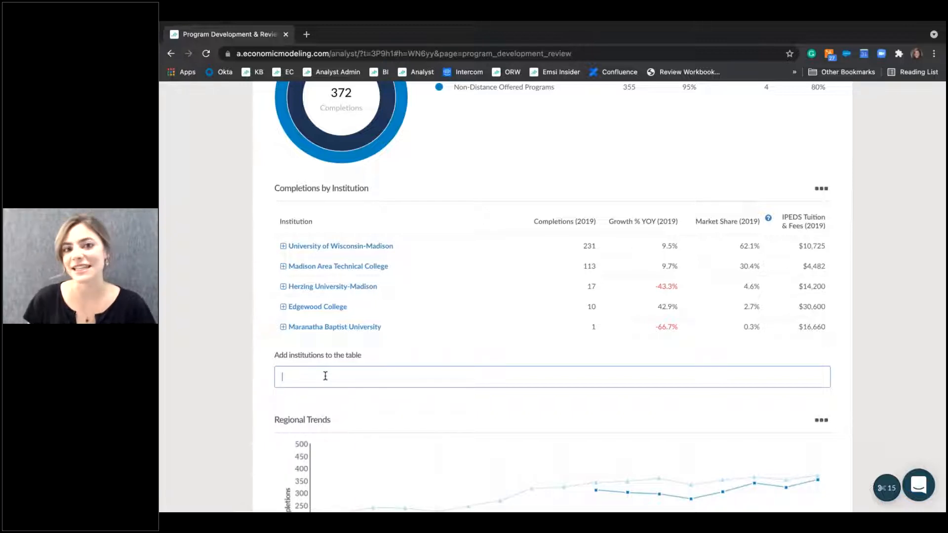
{"action": "left_click", "coordinate": [325, 376]}
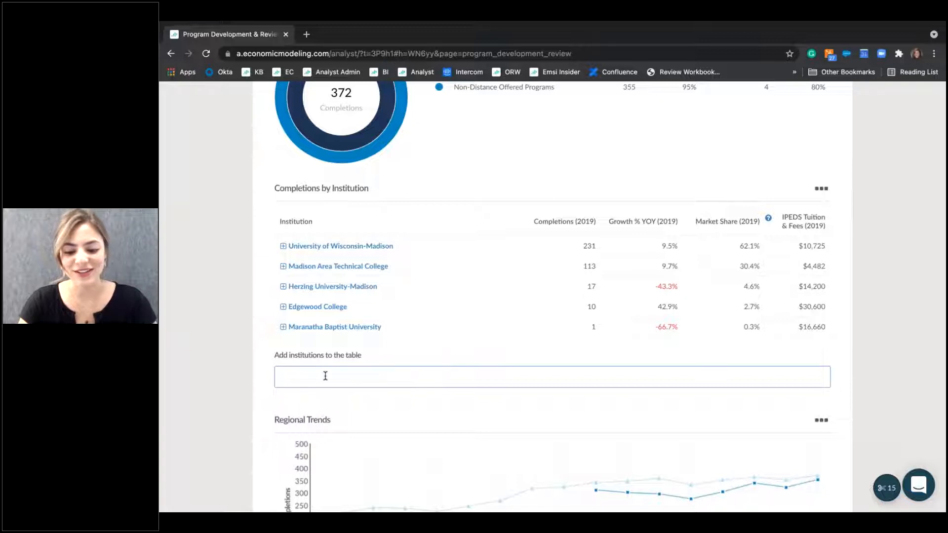
{"action": "type", "text": "milwauke"}
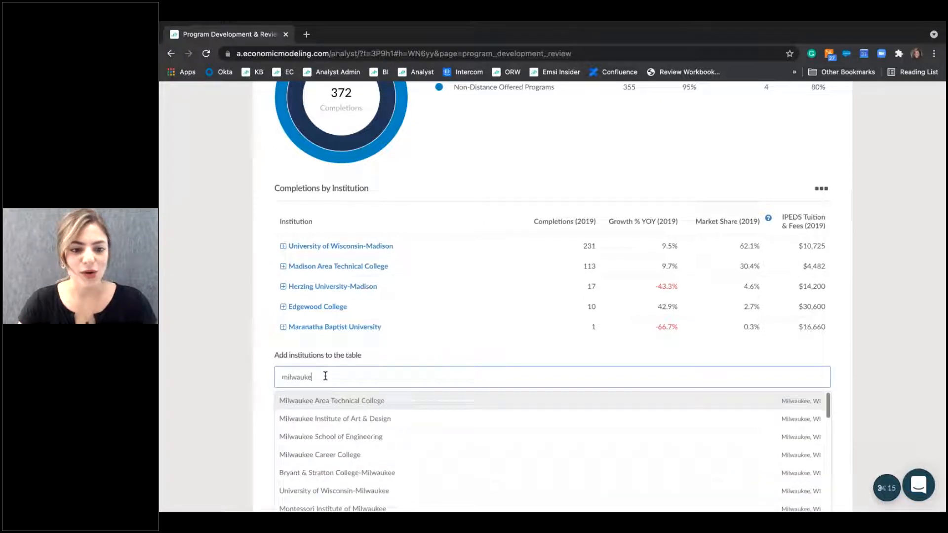
{"action": "left_click", "coordinate": [343, 401]}
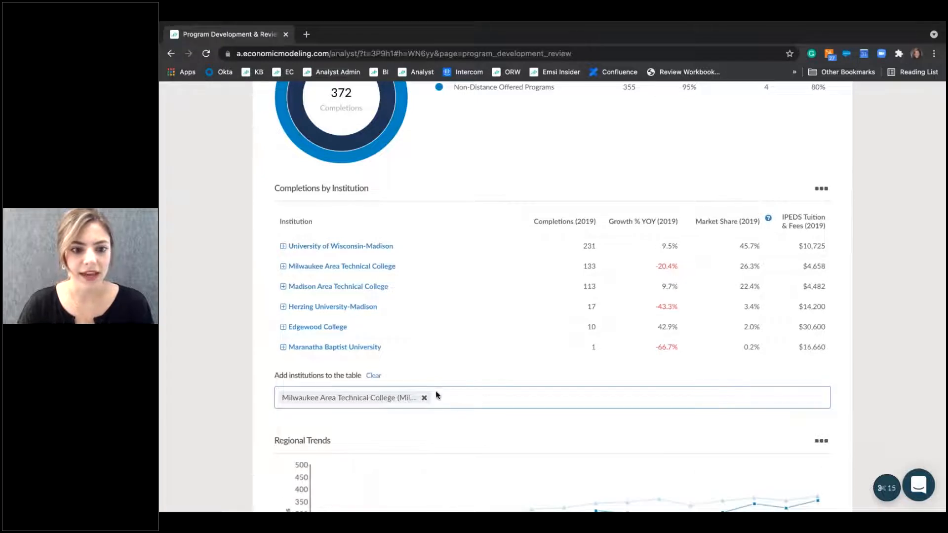
{"action": "left_click_drag", "start_coordinate": [599, 266], "coordinate": [578, 268]}
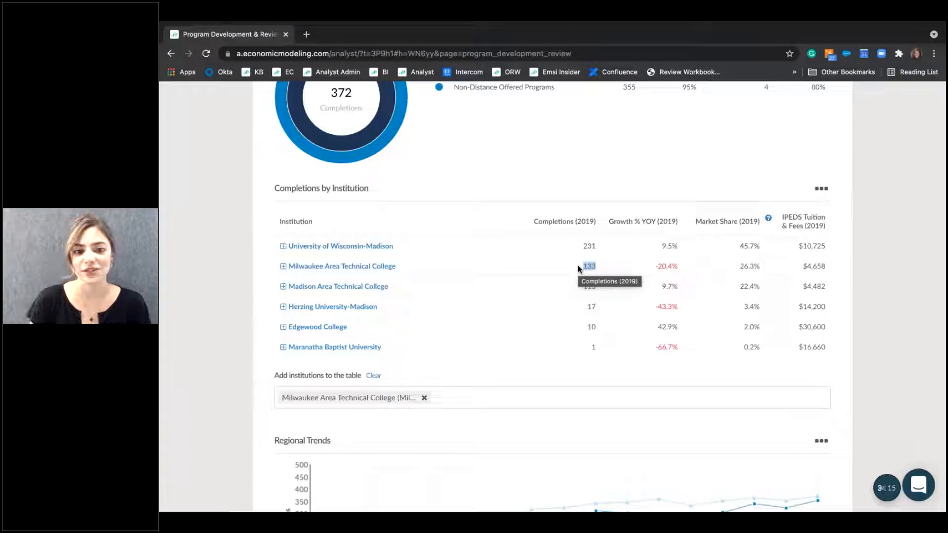
{"action": "left_click", "coordinate": [436, 399]}
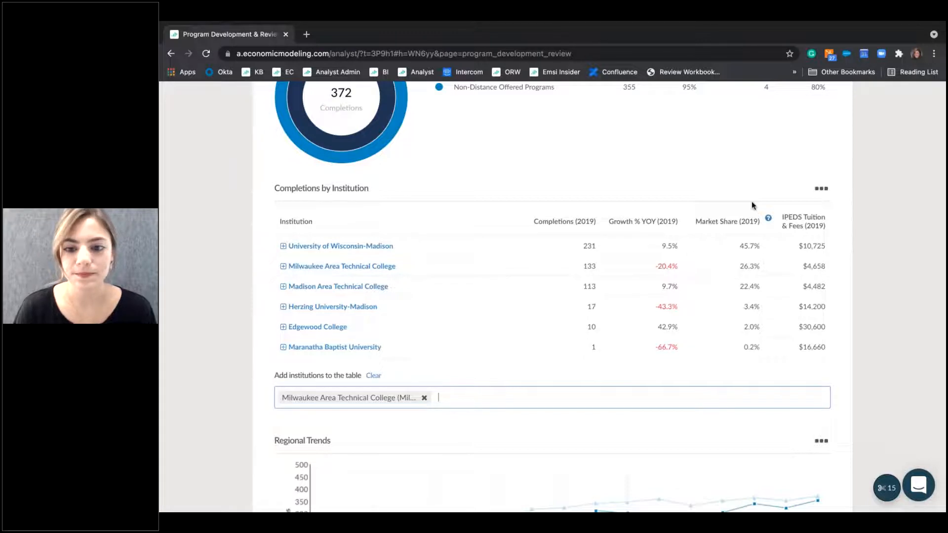
Check the Regional Trends chart and remove Milwaukee Area Technical College from the institutions added to the table.
{"action": "scroll", "coordinate": [752, 200], "scroll_direction": "down", "scroll_amount": 1}
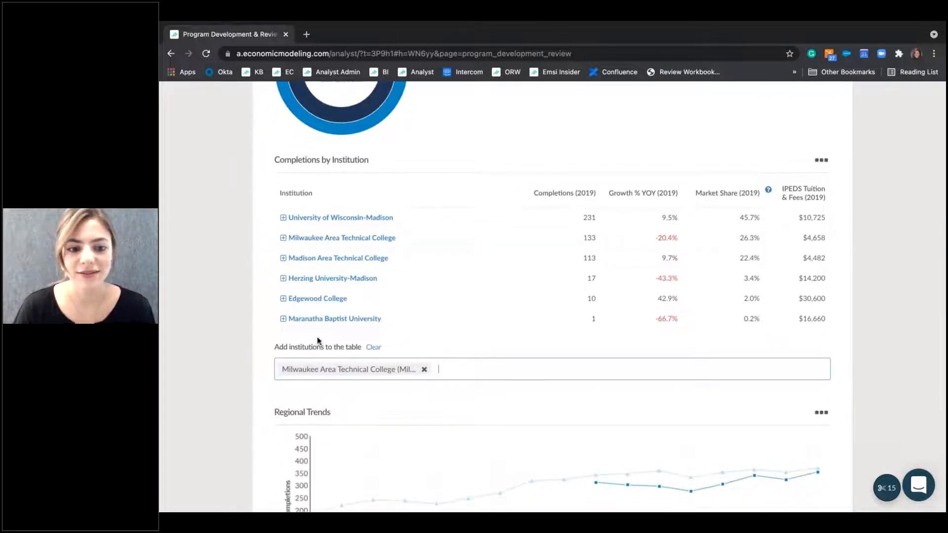
{"action": "scroll", "coordinate": [694, 369], "scroll_direction": "down", "scroll_amount": 5}
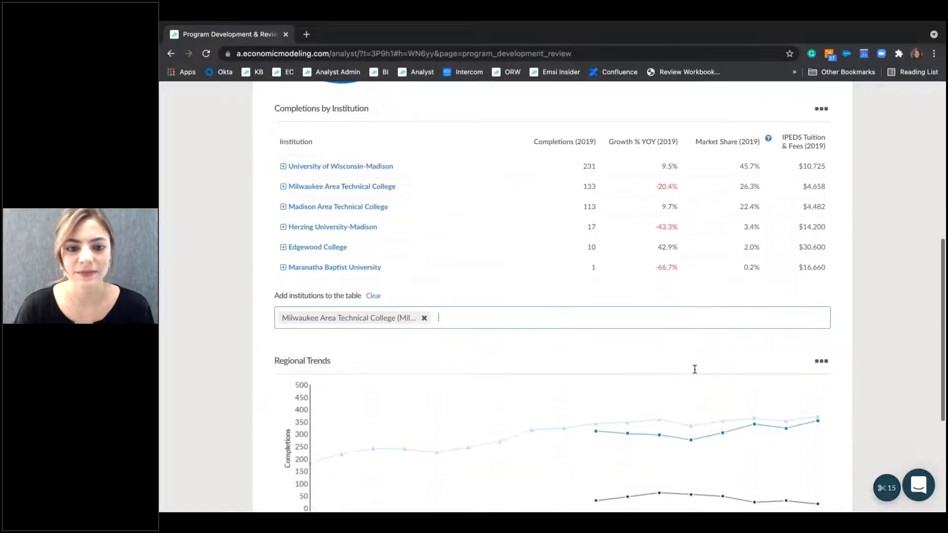
{"action": "scroll", "coordinate": [837, 214], "scroll_direction": "down", "scroll_amount": 3}
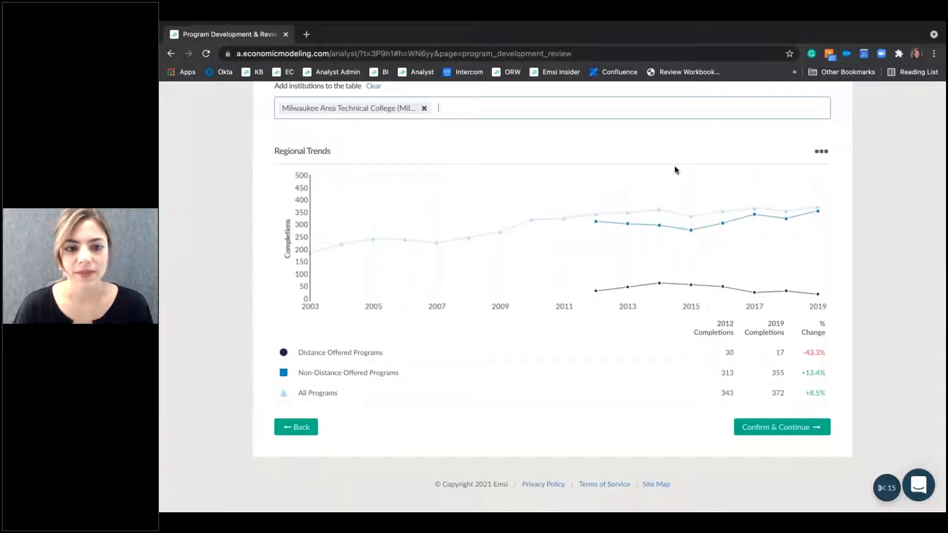
{"action": "left_click", "coordinate": [424, 109]}
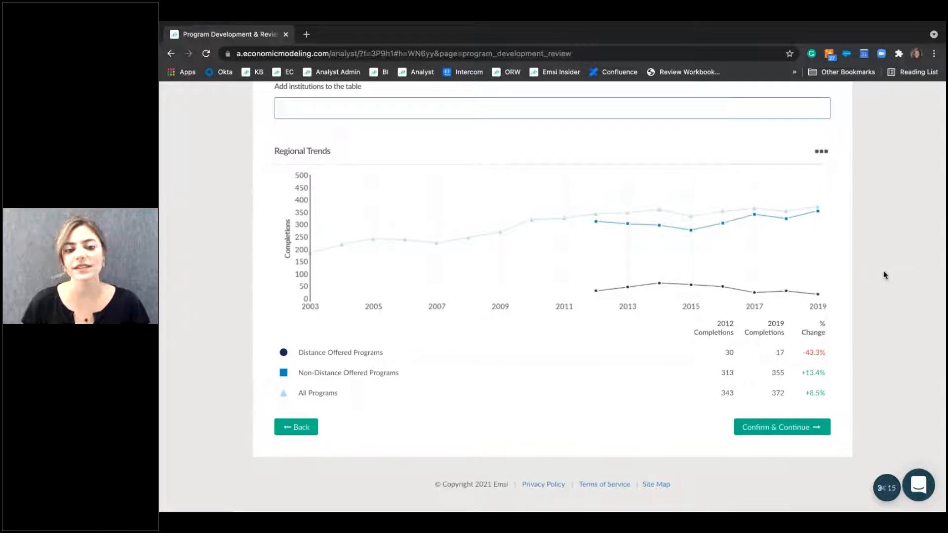
{"action": "scroll", "coordinate": [884, 275], "scroll_direction": "up", "scroll_amount": 4}
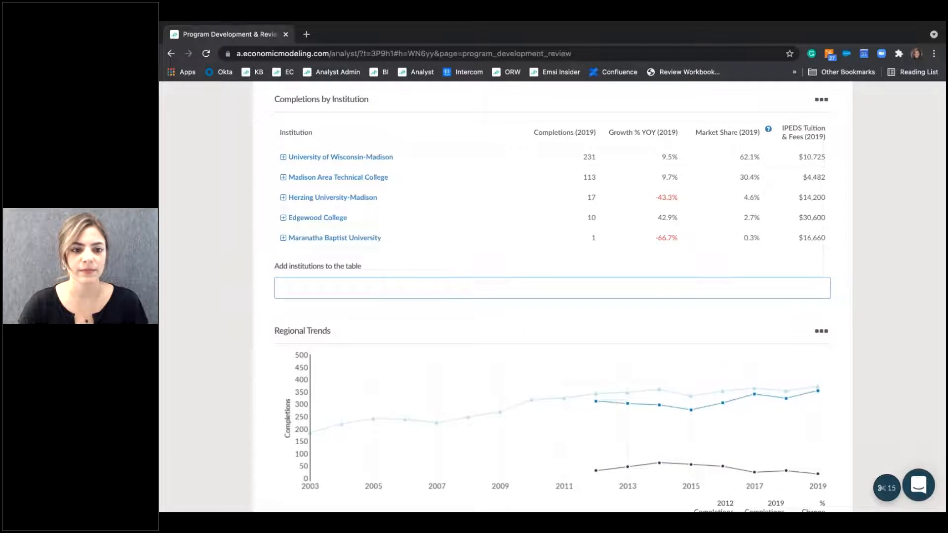
{"action": "scroll", "coordinate": [552, 296], "scroll_direction": "down", "scroll_amount": 4}
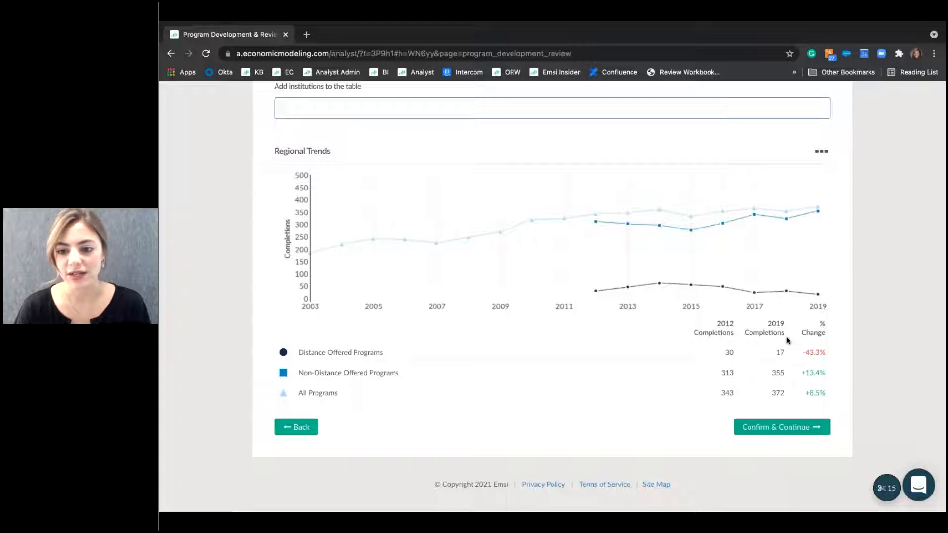
Confirm the competitive landscape, continue to Labor Market Demand, and check the counties selected as the labor market region.
{"action": "left_click", "coordinate": [778, 433]}
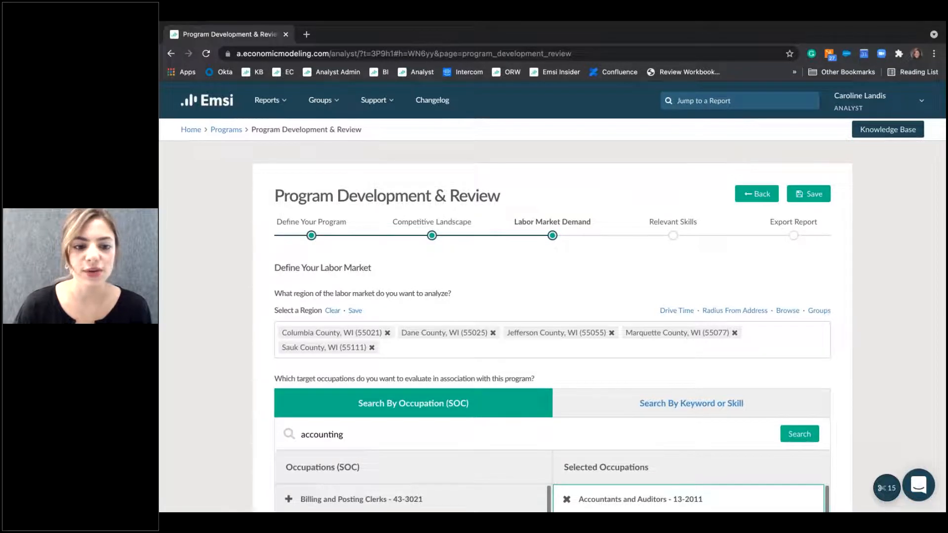
{"action": "scroll", "coordinate": [776, 429], "scroll_direction": "down", "scroll_amount": 3}
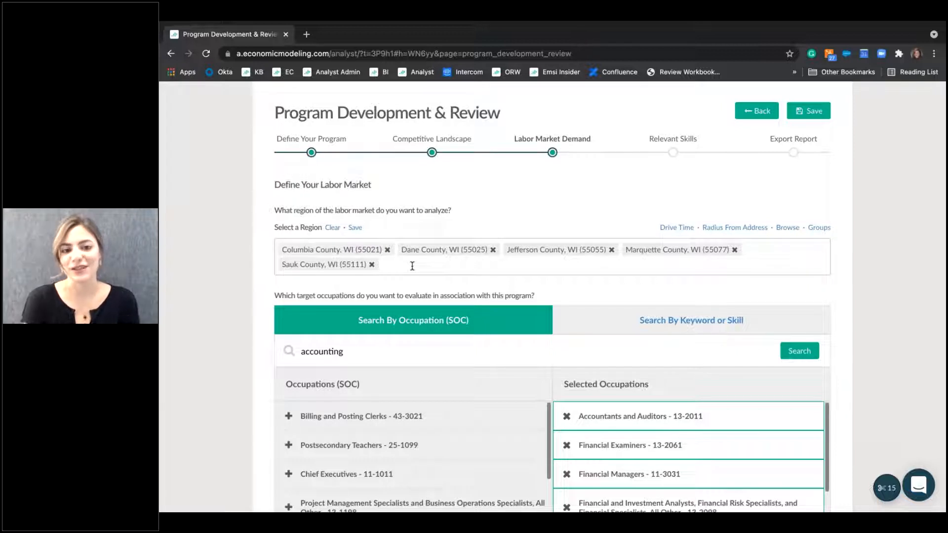
{"action": "left_click", "coordinate": [610, 269]}
{"action": "key", "text": "Left"}
{"action": "key", "text": "Left"}
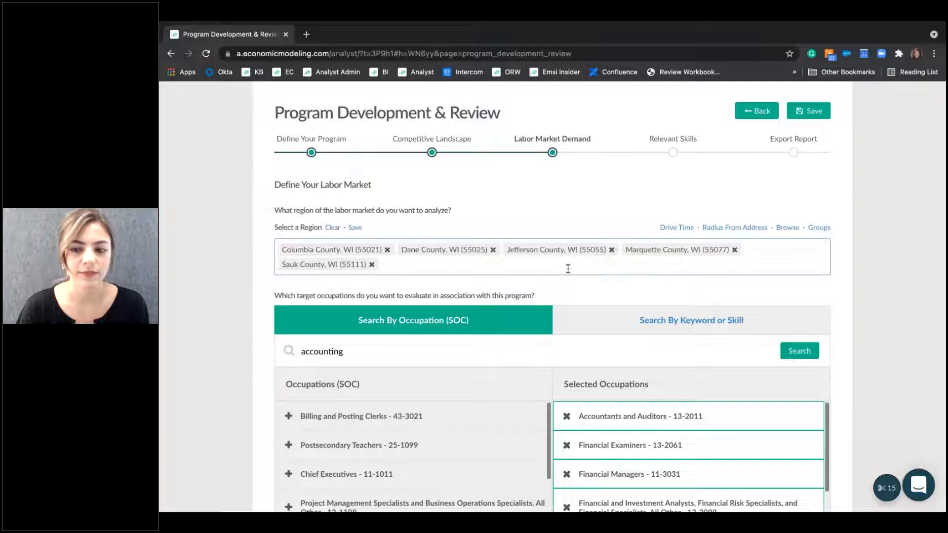
Review the target occupations suggested and selected for the program, and highlight the occupation search term "accounting".
{"action": "scroll", "coordinate": [568, 268], "scroll_direction": "down", "scroll_amount": 1}
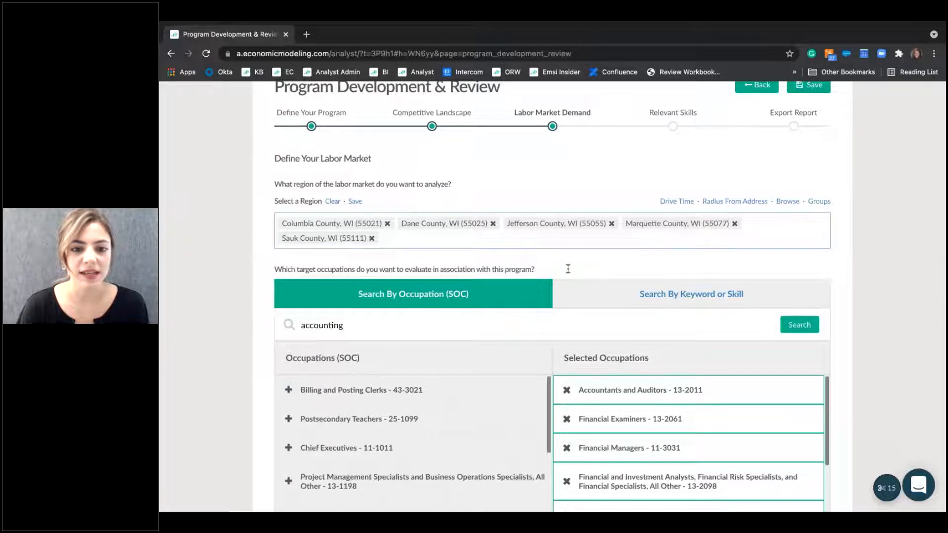
{"action": "scroll", "coordinate": [568, 268], "scroll_direction": "down", "scroll_amount": 4}
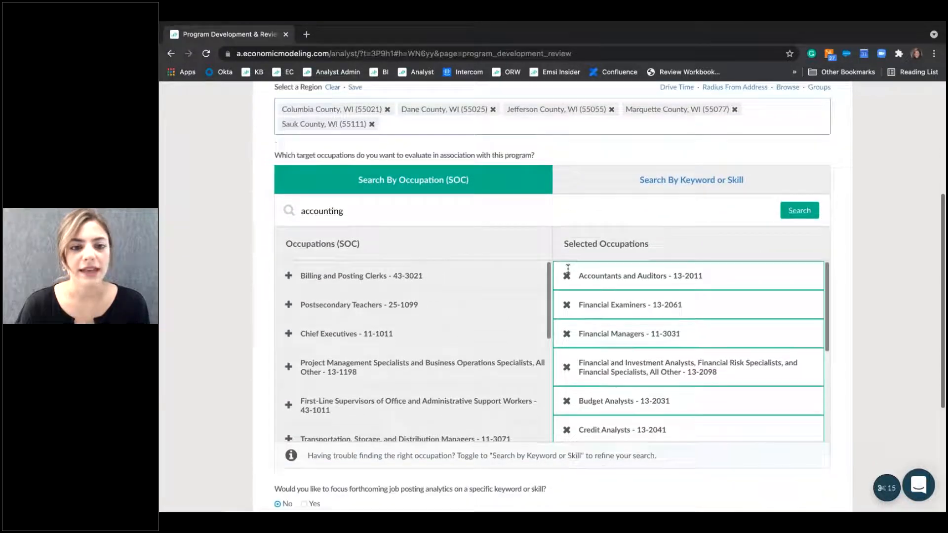
{"action": "scroll", "coordinate": [567, 268], "scroll_direction": "down", "scroll_amount": 2}
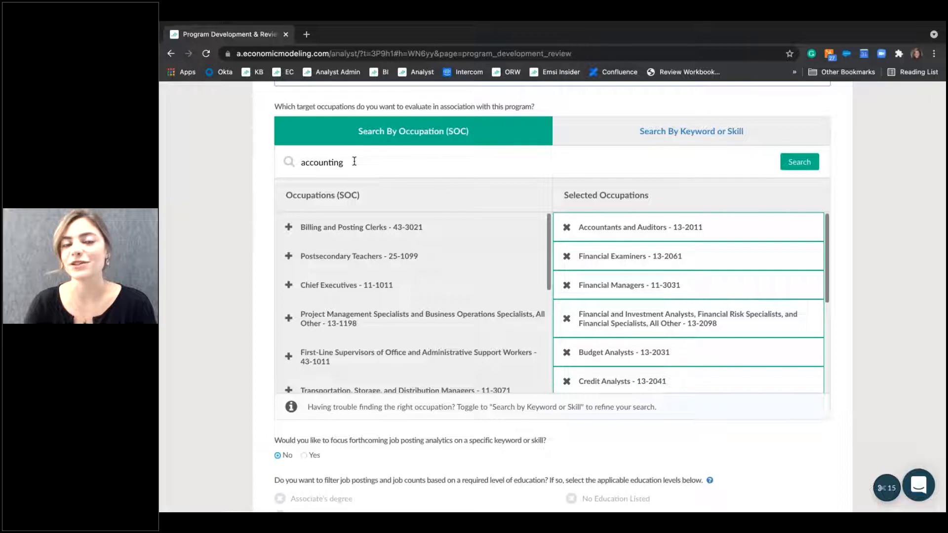
{"action": "left_click_drag", "start_coordinate": [351, 161], "coordinate": [281, 161]}
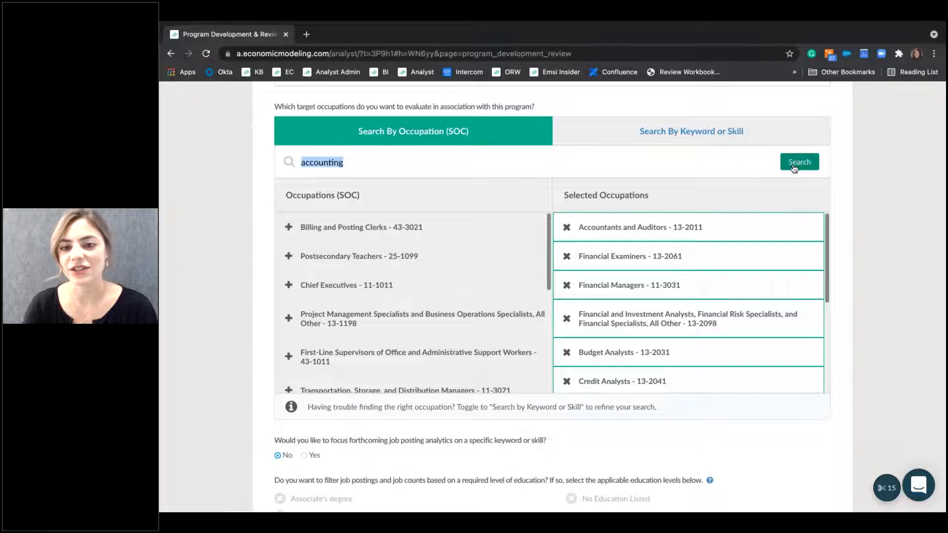
Search target occupations by keyword or skill for "tax preparing" and review the occupations suggested from job posting analytics.
{"action": "left_click", "coordinate": [703, 143]}
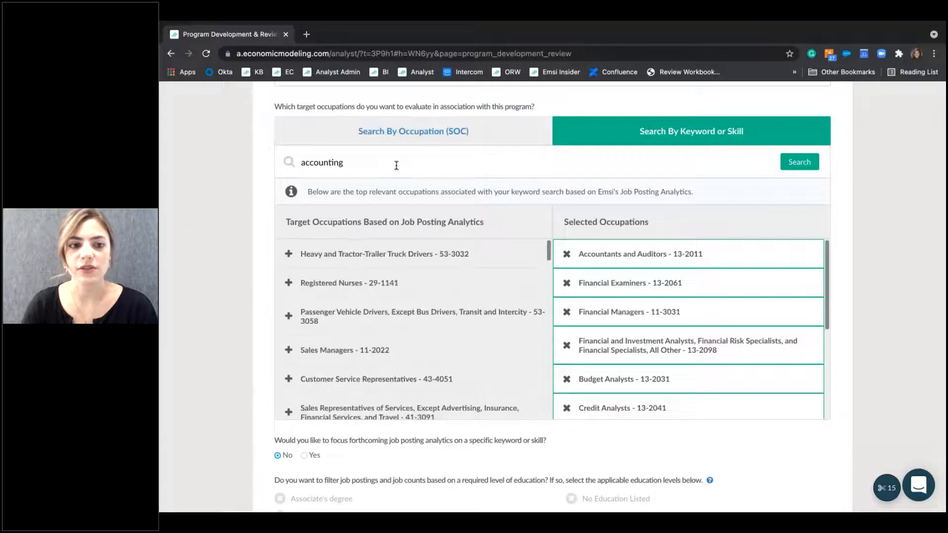
{"action": "triple_click", "coordinate": [397, 165]}
{"action": "type", "text": "tax preparing"}
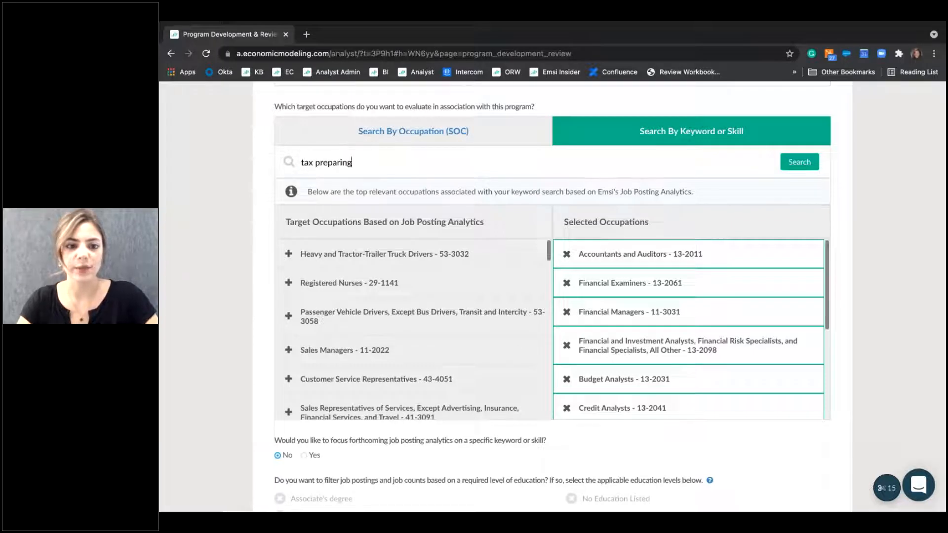
{"action": "key", "text": "Return"}
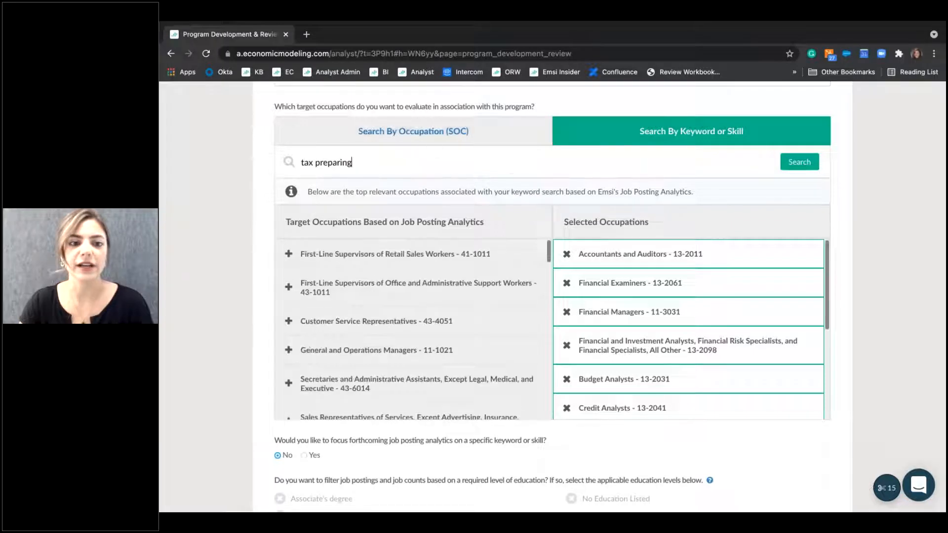
{"action": "scroll", "coordinate": [423, 334], "scroll_direction": "down", "scroll_amount": 1}
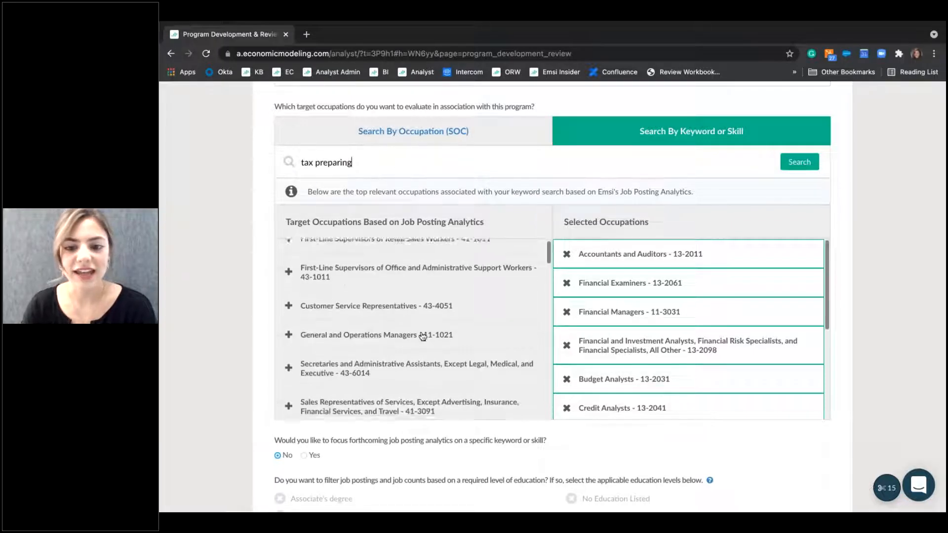
{"action": "scroll", "coordinate": [675, 339], "scroll_direction": "down", "scroll_amount": 1}
Remove every selected target occupation except Accountants and Auditors.
{"action": "scroll", "coordinate": [675, 339], "scroll_direction": "down", "scroll_amount": 5}
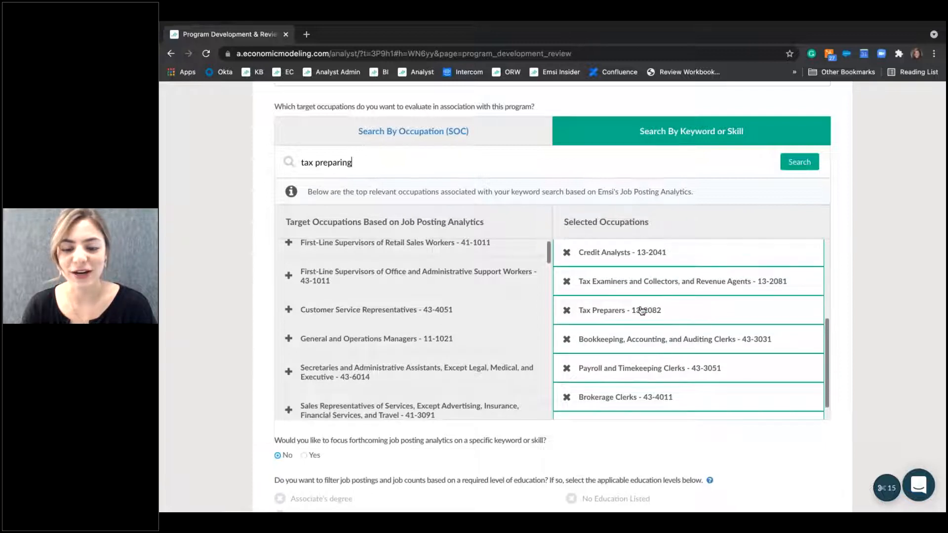
{"action": "scroll", "coordinate": [669, 315], "scroll_direction": "up", "scroll_amount": 4}
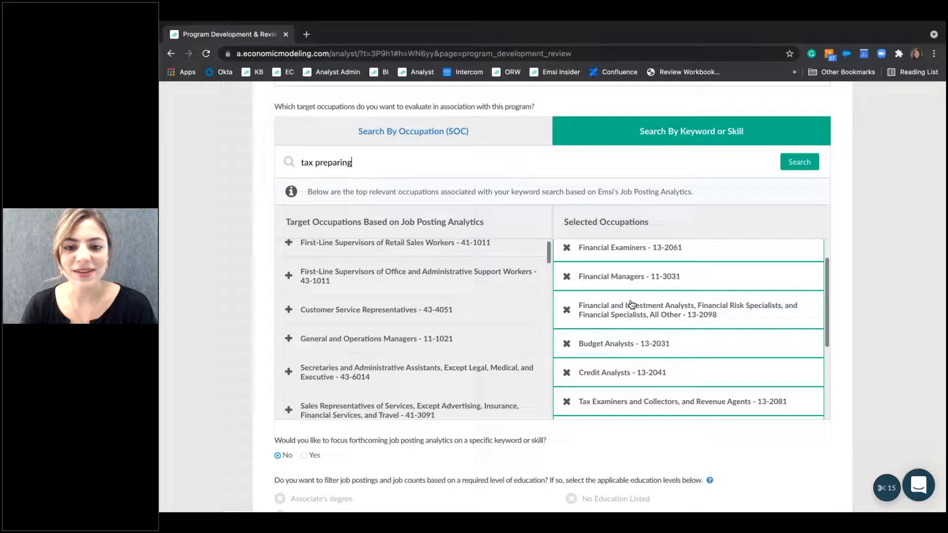
{"action": "scroll", "coordinate": [568, 277], "scroll_direction": "down", "scroll_amount": 2}
{"action": "left_click", "coordinate": [566, 384]}
{"action": "scroll", "coordinate": [565, 385], "scroll_direction": "down", "scroll_amount": 2}
{"action": "left_click", "coordinate": [565, 382]}
{"action": "left_click", "coordinate": [567, 348]}
{"action": "left_click", "coordinate": [566, 318]}
{"action": "left_click", "coordinate": [567, 345]}
{"action": "left_click", "coordinate": [566, 373]}
{"action": "left_click", "coordinate": [567, 351]}
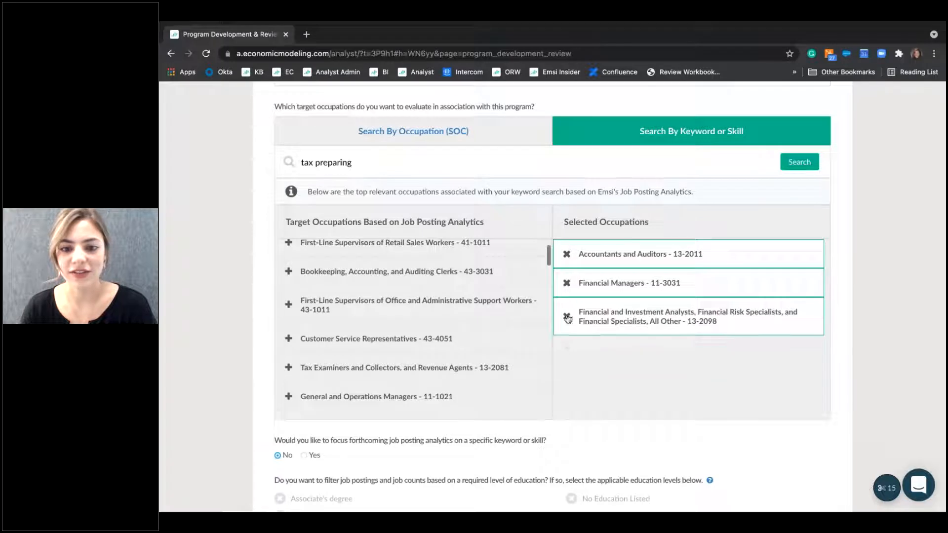
{"action": "left_click", "coordinate": [567, 318]}
{"action": "left_click", "coordinate": [566, 283]}
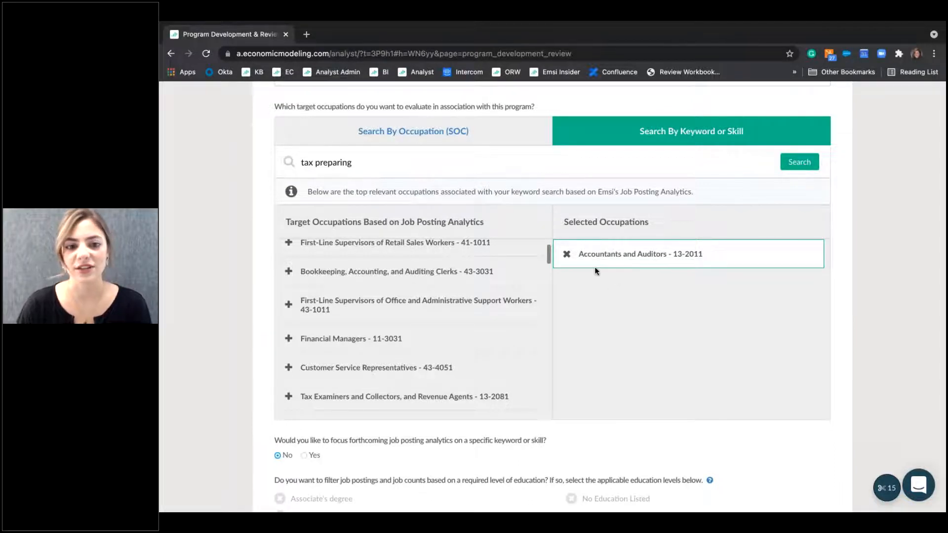
Add Tax Preparers from the SOC results and Bookkeeping, Accounting, and Auditing Clerks from the keyword results to the selected occupations.
{"action": "left_click", "coordinate": [412, 131]}
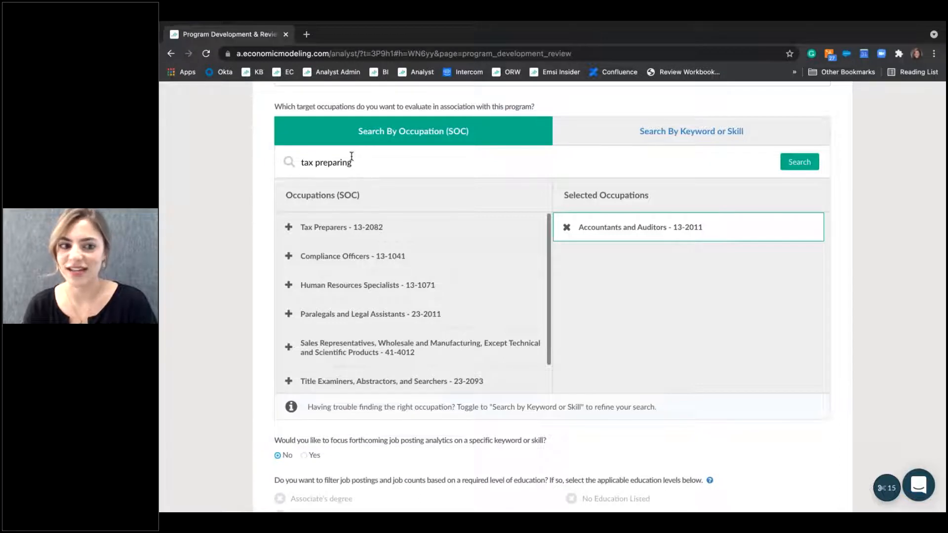
{"action": "left_click", "coordinate": [672, 132]}
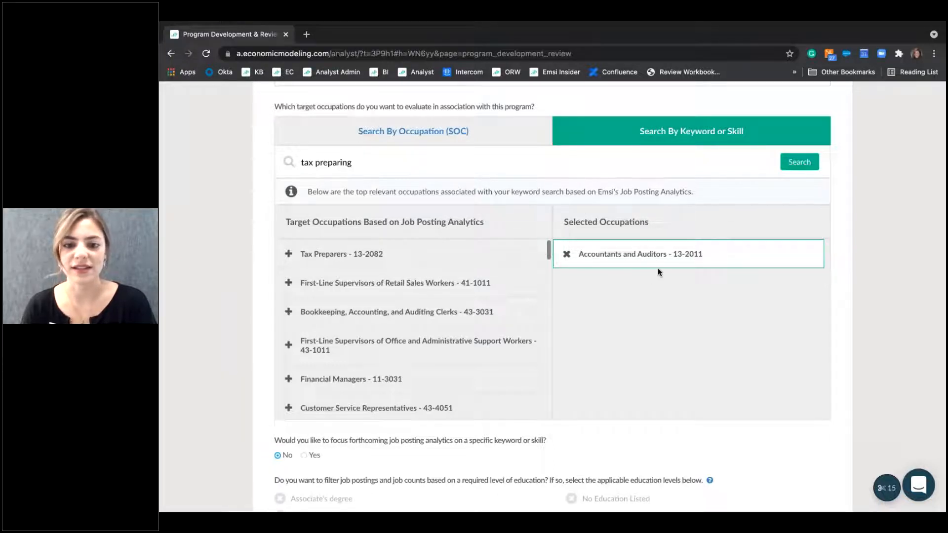
{"action": "left_click", "coordinate": [455, 139]}
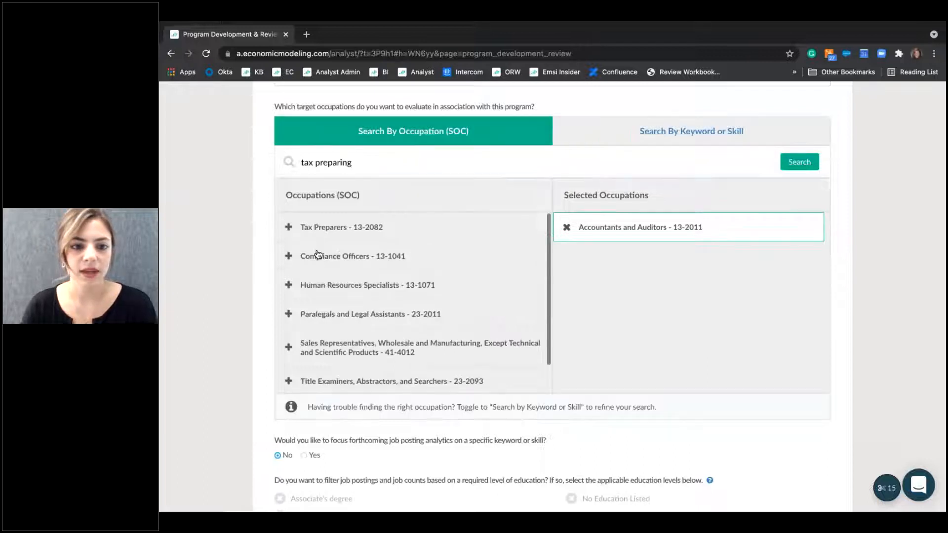
{"action": "left_click", "coordinate": [289, 229]}
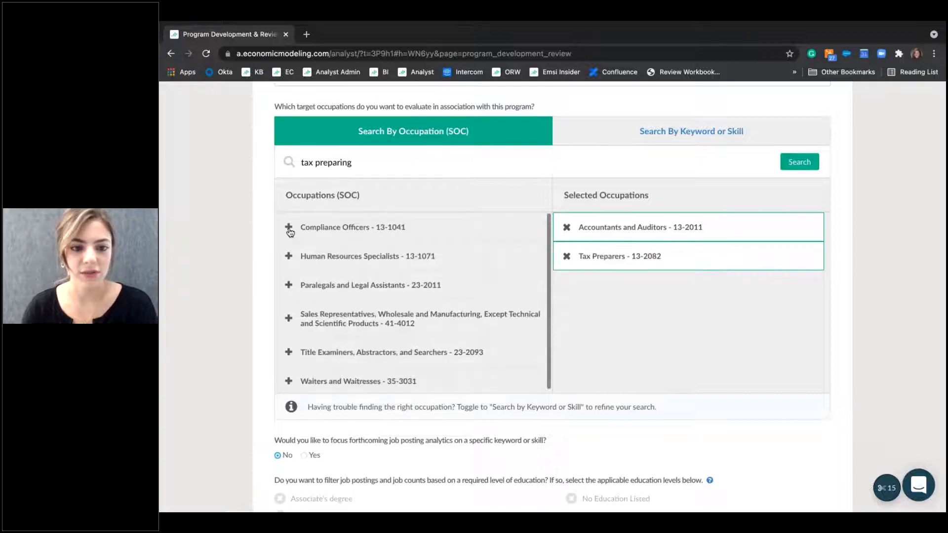
{"action": "left_click", "coordinate": [673, 135]}
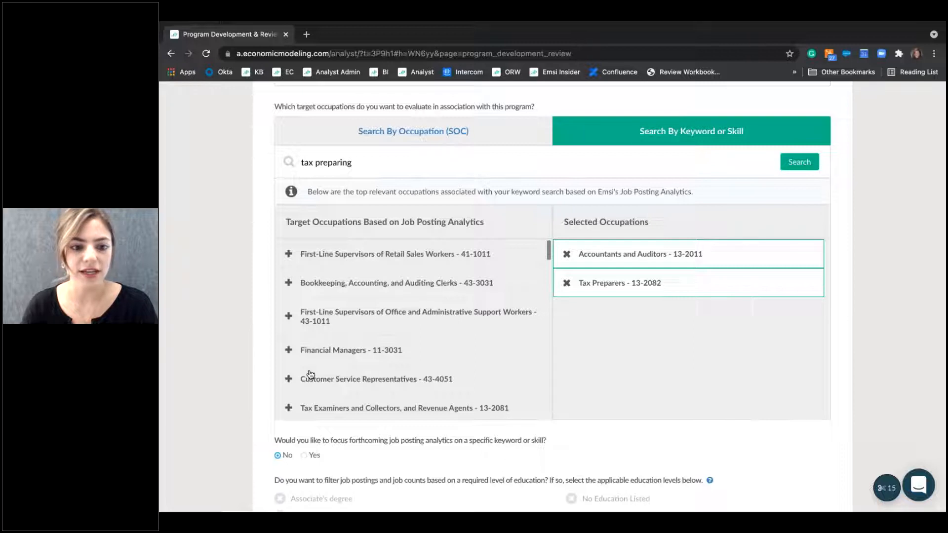
{"action": "left_click", "coordinate": [289, 287]}
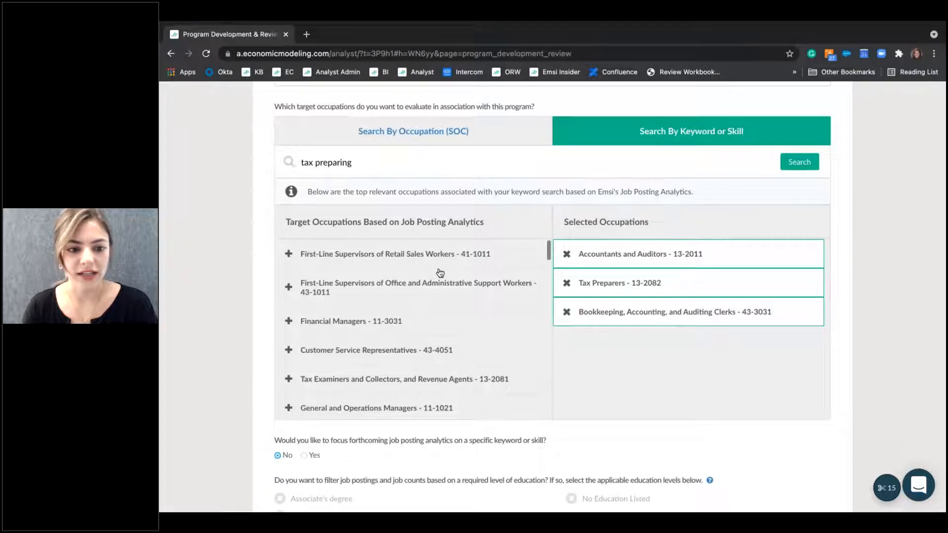
Try adding Tax Examiners and Collectors, and Revenue Agents and Payroll and Timekeeping Clerks to the selected occupations, removing each one again.
{"action": "scroll", "coordinate": [440, 272], "scroll_direction": "down", "scroll_amount": 2}
{"action": "scroll", "coordinate": [440, 273], "scroll_direction": "down", "scroll_amount": 1}
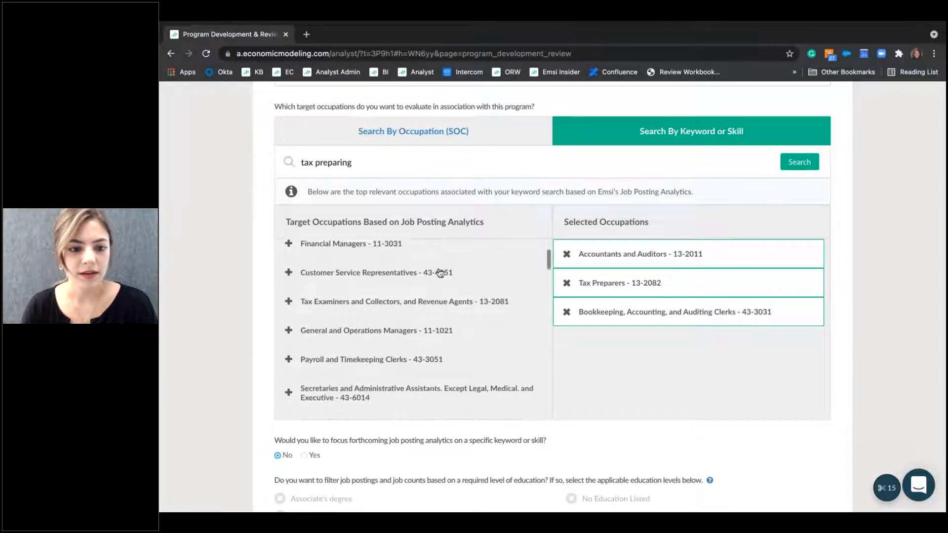
{"action": "left_click", "coordinate": [288, 300]}
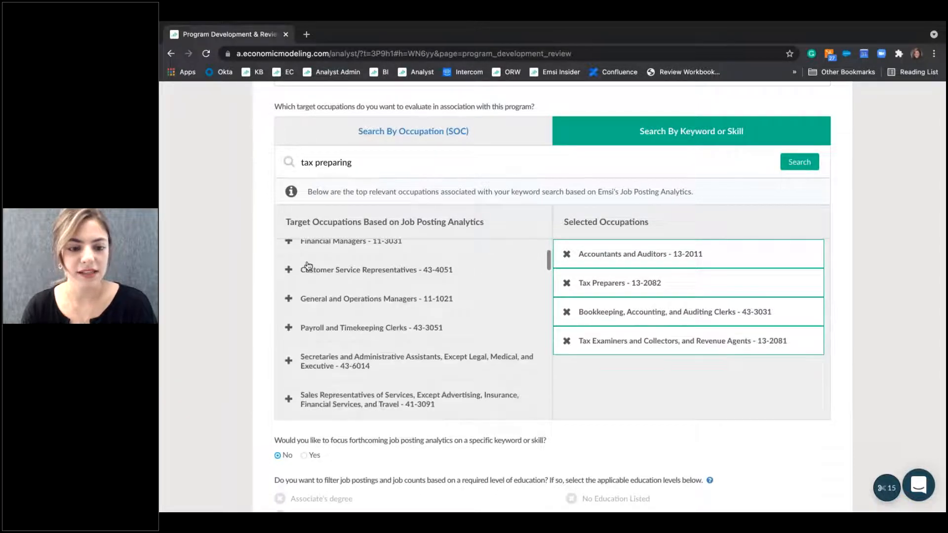
{"action": "left_click", "coordinate": [567, 340]}
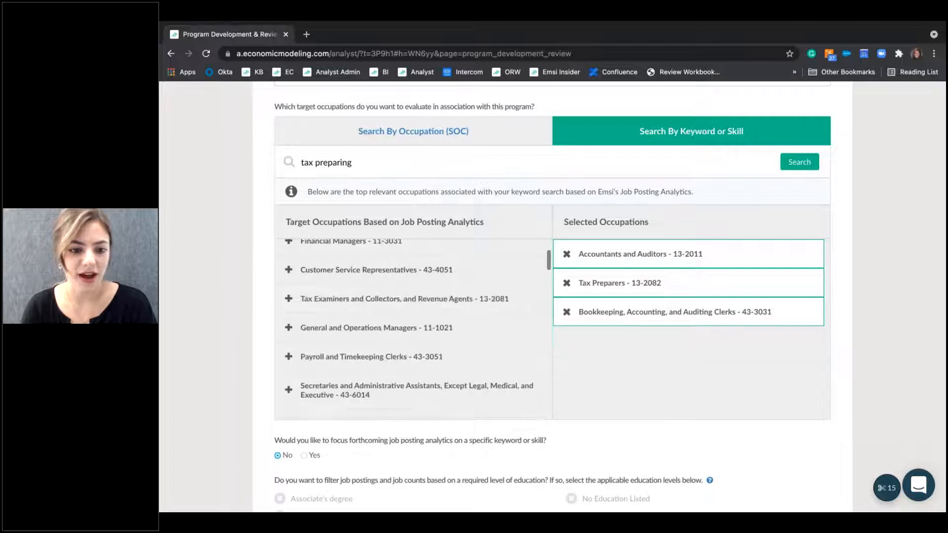
{"action": "left_click", "coordinate": [289, 357]}
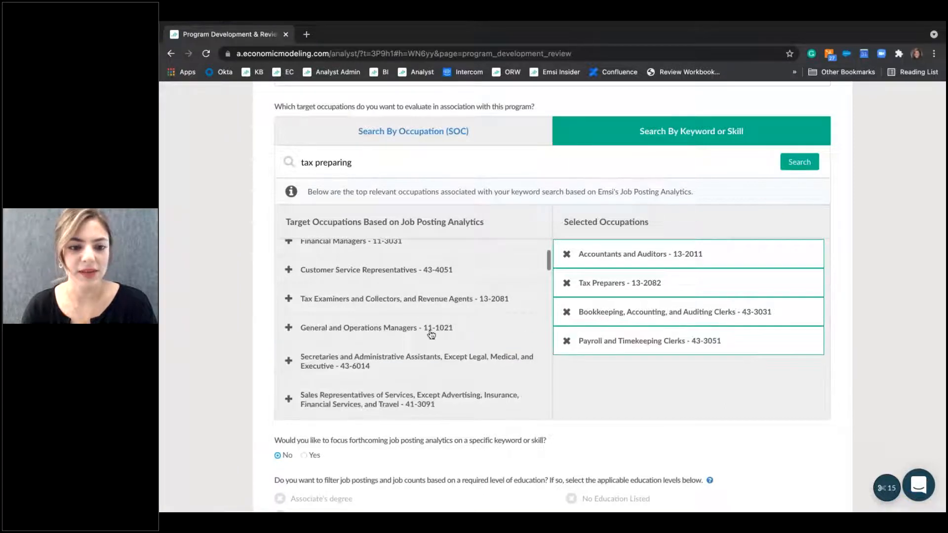
{"action": "left_click", "coordinate": [567, 340]}
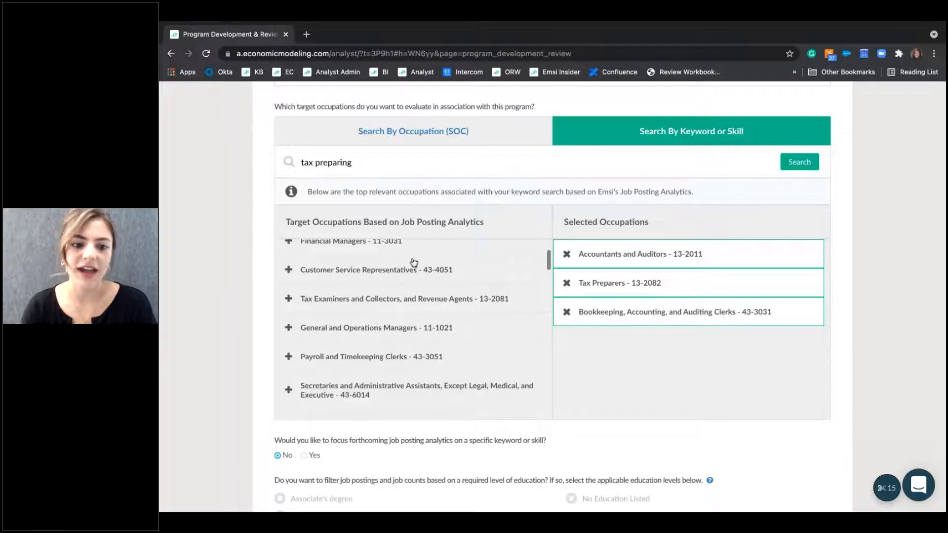
Search target occupations by SOC for "accounting" and add Budget Analysts to the selected occupations.
{"action": "scroll", "coordinate": [395, 277], "scroll_direction": "up", "scroll_amount": 2}
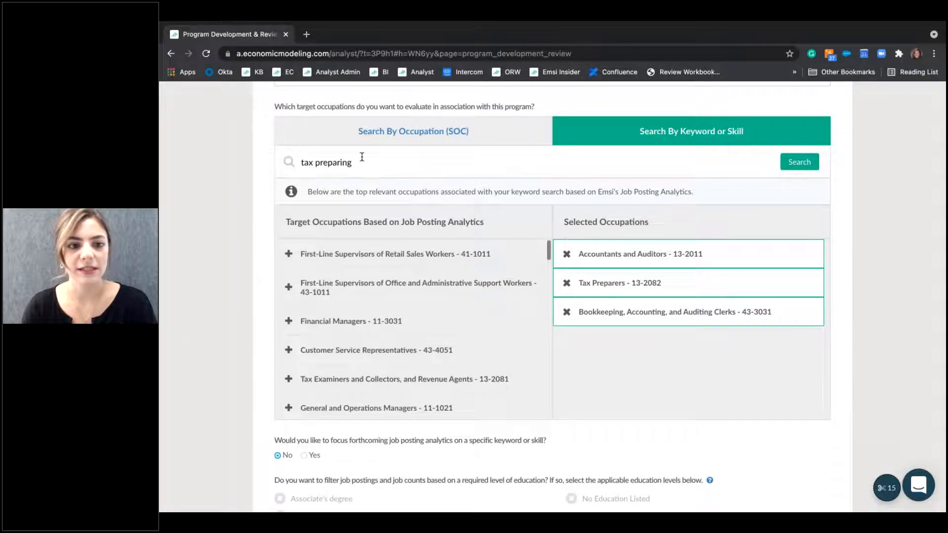
{"action": "left_click_drag", "start_coordinate": [361, 156], "coordinate": [282, 157]}
{"action": "type", "text": "accounting"}
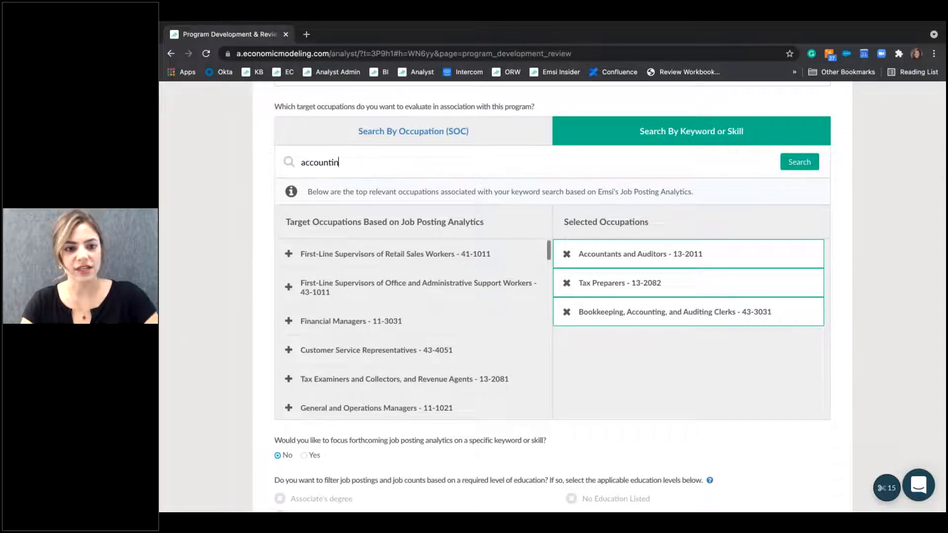
{"action": "left_click", "coordinate": [415, 133]}
{"action": "left_click", "coordinate": [288, 228]}
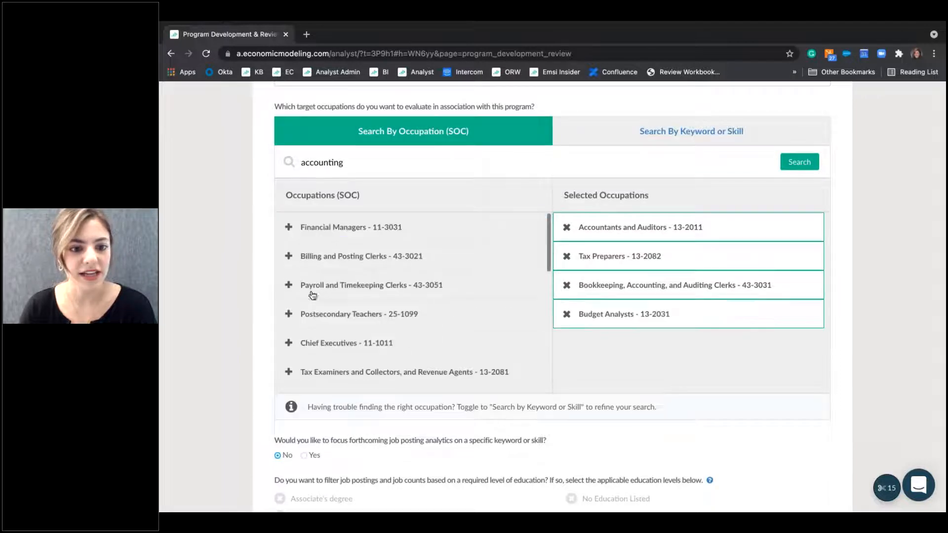
Review the remaining suggested occupations, the selected occupations, and the keyword and education filter options for the job postings.
{"action": "scroll", "coordinate": [289, 281], "scroll_direction": "down", "scroll_amount": 5}
{"action": "scroll", "coordinate": [290, 281], "scroll_direction": "down", "scroll_amount": 1}
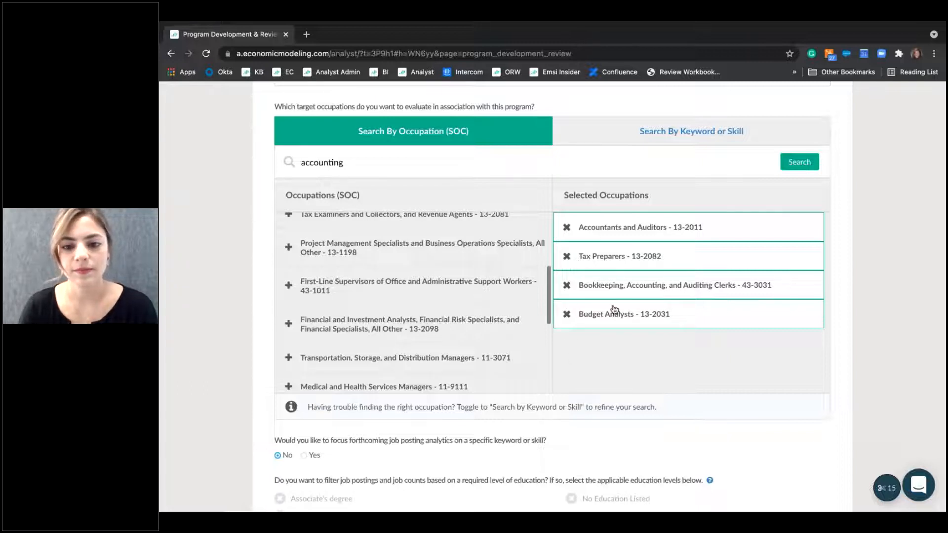
{"action": "scroll", "coordinate": [643, 348], "scroll_direction": "down", "scroll_amount": 1}
{"action": "scroll", "coordinate": [642, 348], "scroll_direction": "down", "scroll_amount": 3}
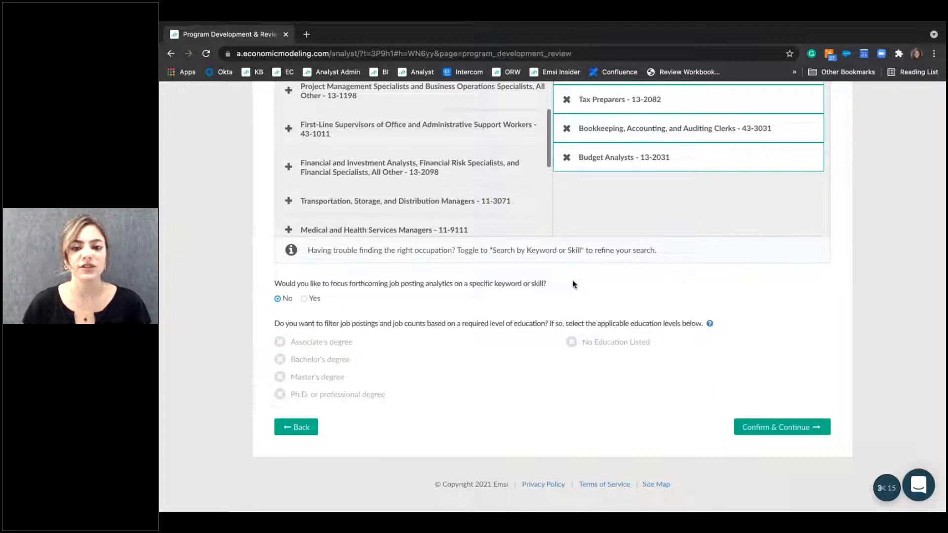
{"action": "scroll", "coordinate": [580, 268], "scroll_direction": "up", "scroll_amount": 1}
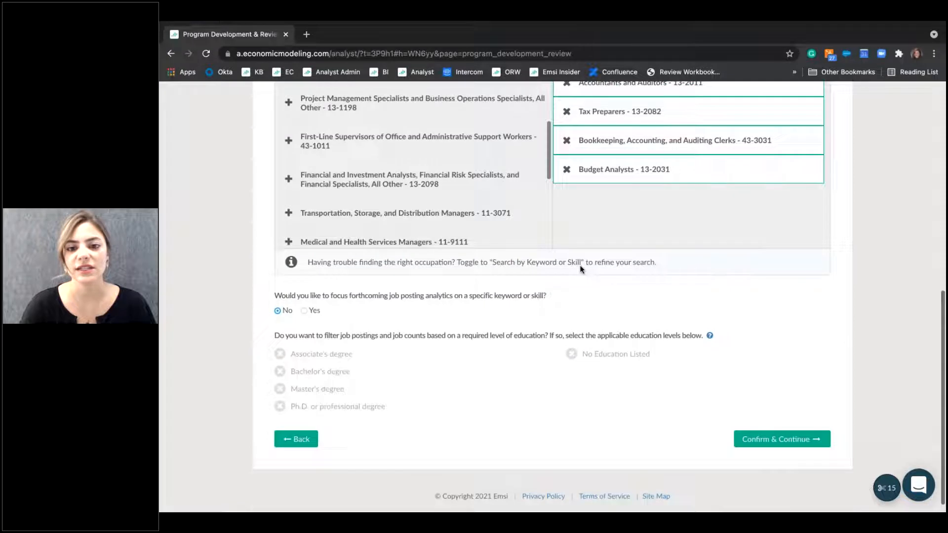
{"action": "scroll", "coordinate": [580, 268], "scroll_direction": "up", "scroll_amount": 2}
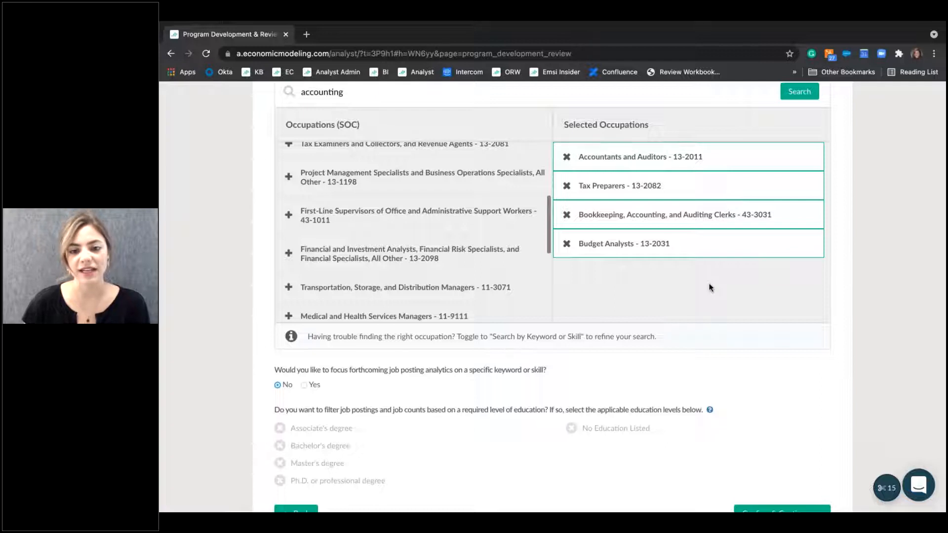
{"action": "scroll", "coordinate": [710, 288], "scroll_direction": "down", "scroll_amount": 2}
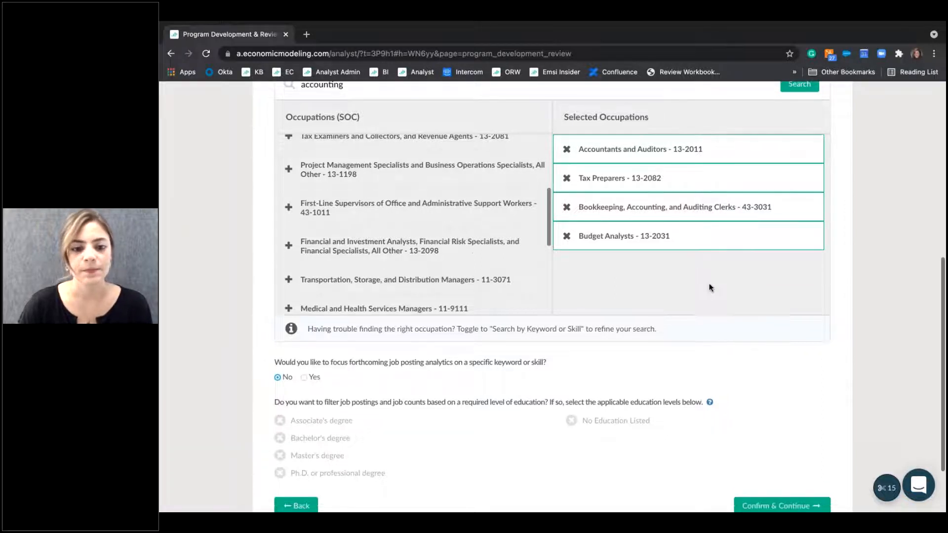
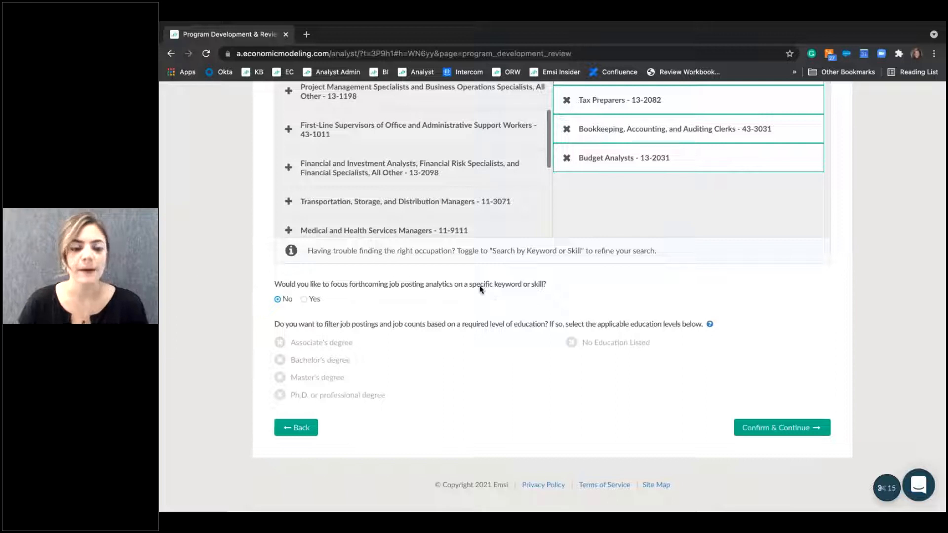
Try focusing the job posting analytics on the keyword "C++", check the Boolean keyword search help, and set the keyword focus back to No.
{"action": "left_click", "coordinate": [304, 300]}
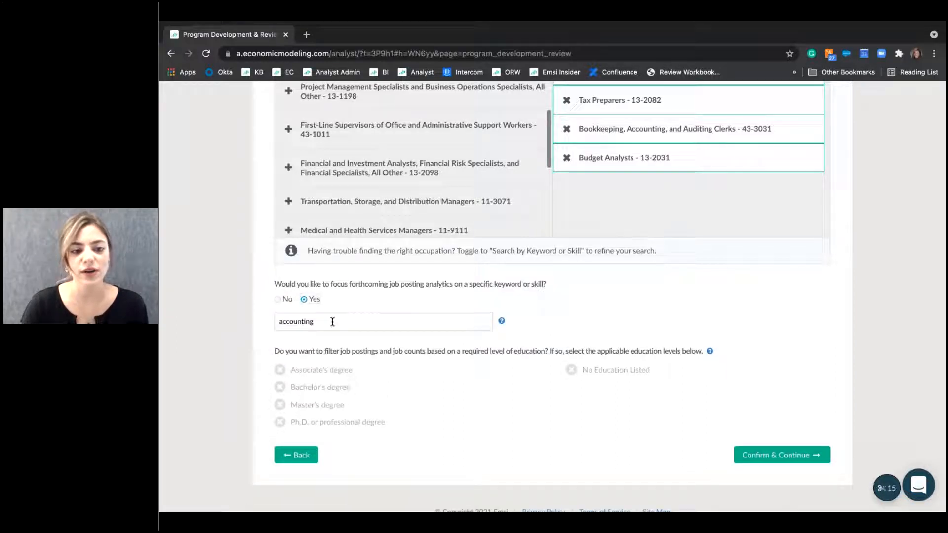
{"action": "left_click_drag", "start_coordinate": [333, 321], "coordinate": [261, 324]}
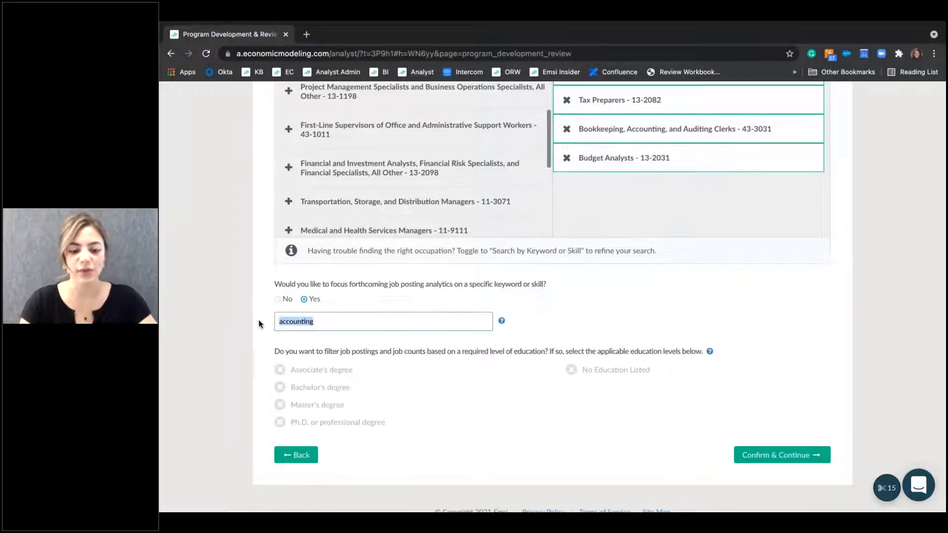
{"action": "type", "text": "C+"}
{"action": "key", "text": "BackSpace"}
{"action": "type", "text": "++"}
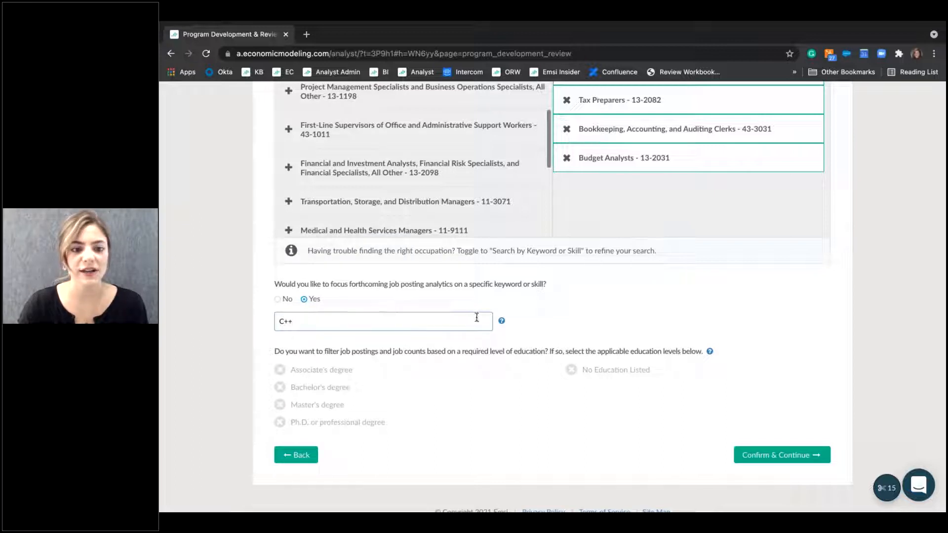
{"action": "left_click", "coordinate": [501, 321]}
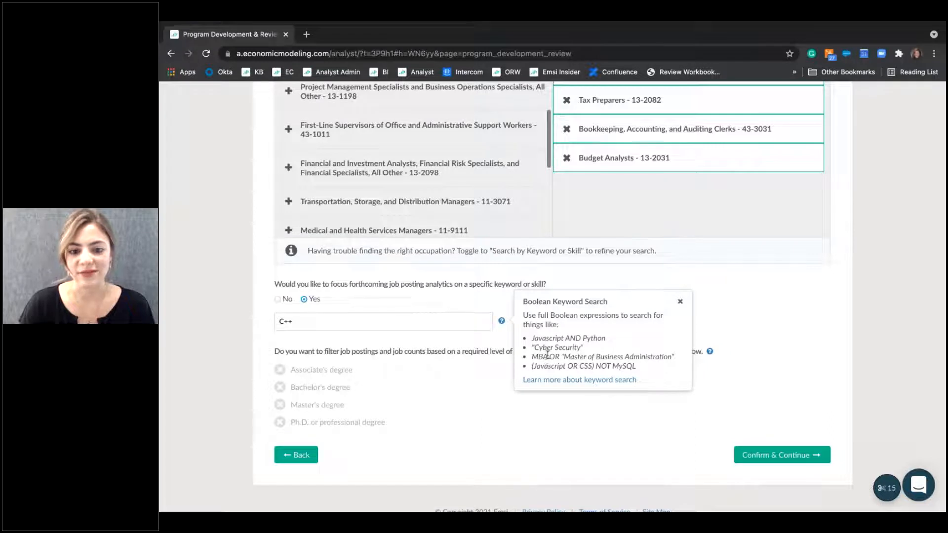
{"action": "left_click", "coordinate": [680, 300]}
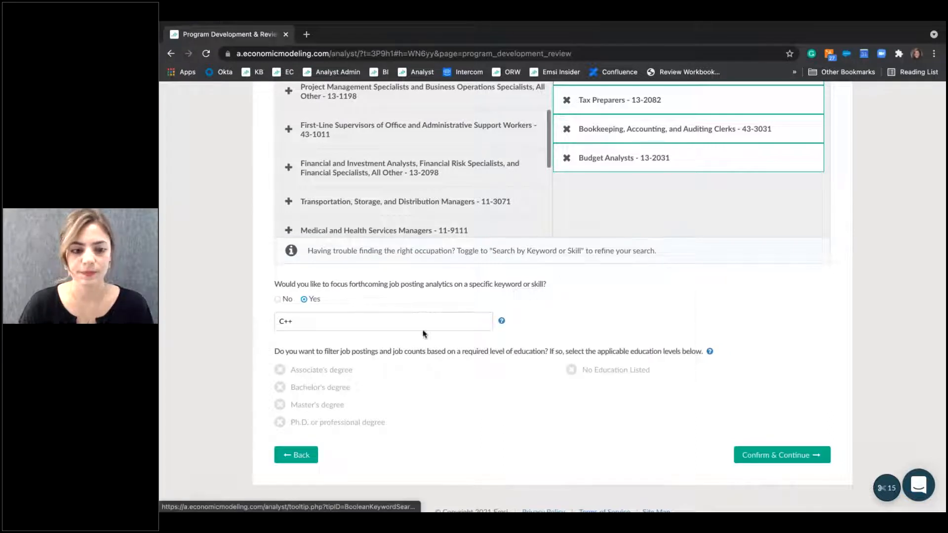
{"action": "left_click", "coordinate": [279, 299]}
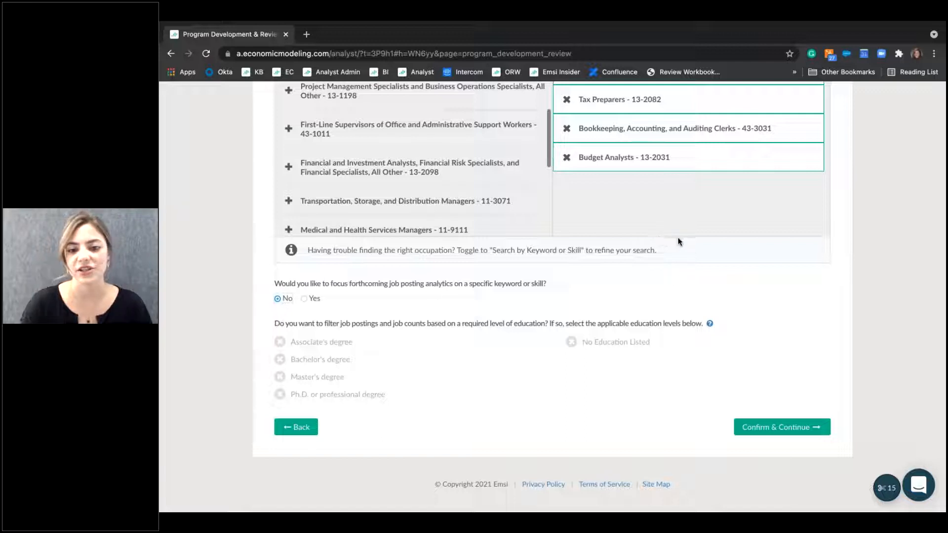
Open the help explaining how education level filtering affects job postings and job counts.
{"action": "left_click", "coordinate": [709, 323]}
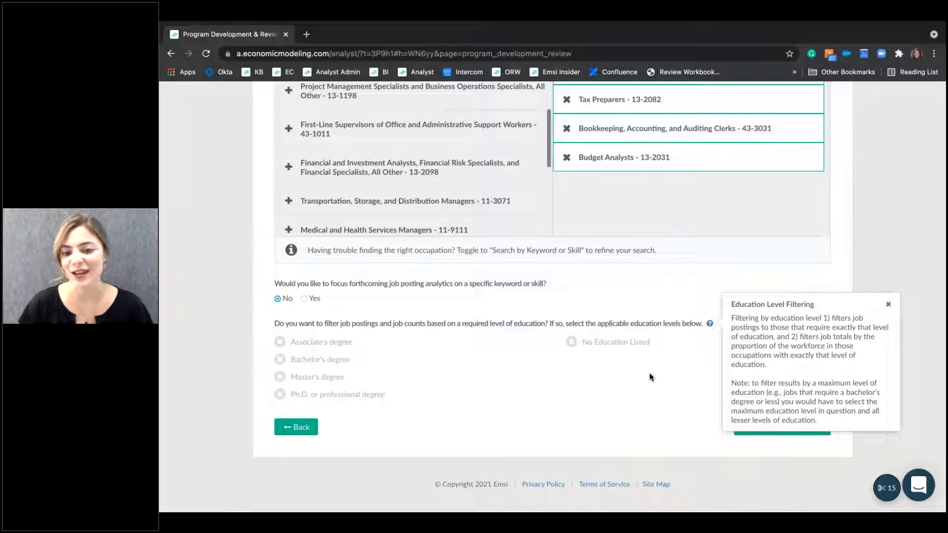
Read and close the education level filtering help, then confirm the target occupations without an education filter to generate the labor market demand results.
{"action": "left_click_drag", "start_coordinate": [799, 336], "coordinate": [870, 365]}
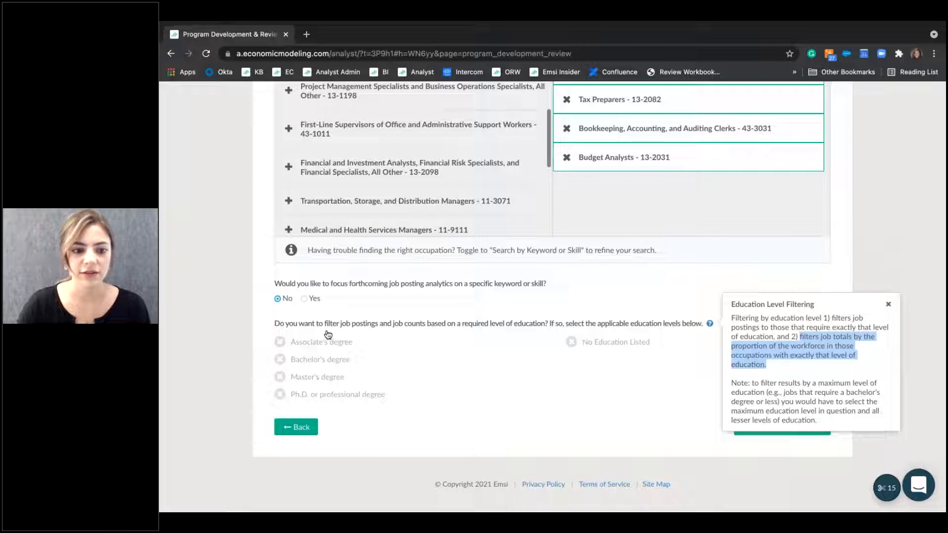
{"action": "left_click", "coordinate": [513, 376]}
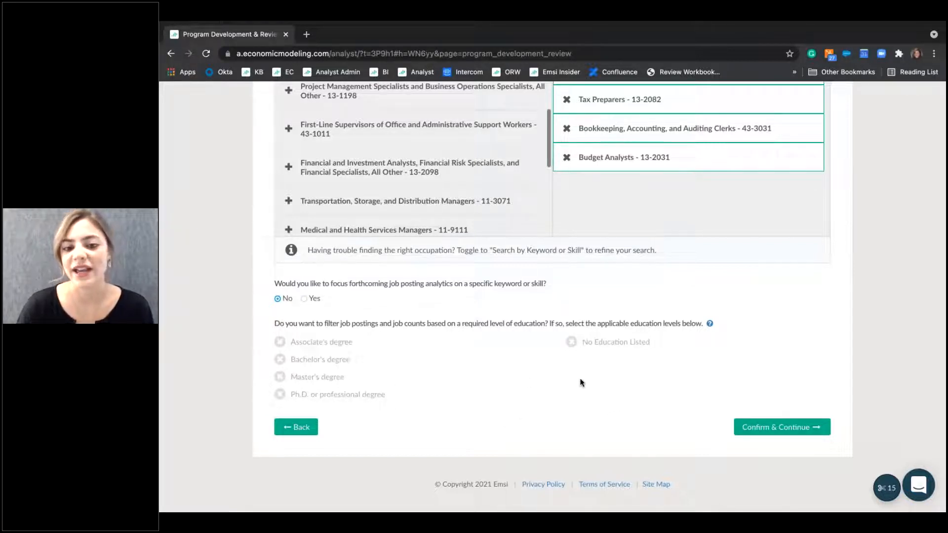
{"action": "left_click", "coordinate": [779, 429]}
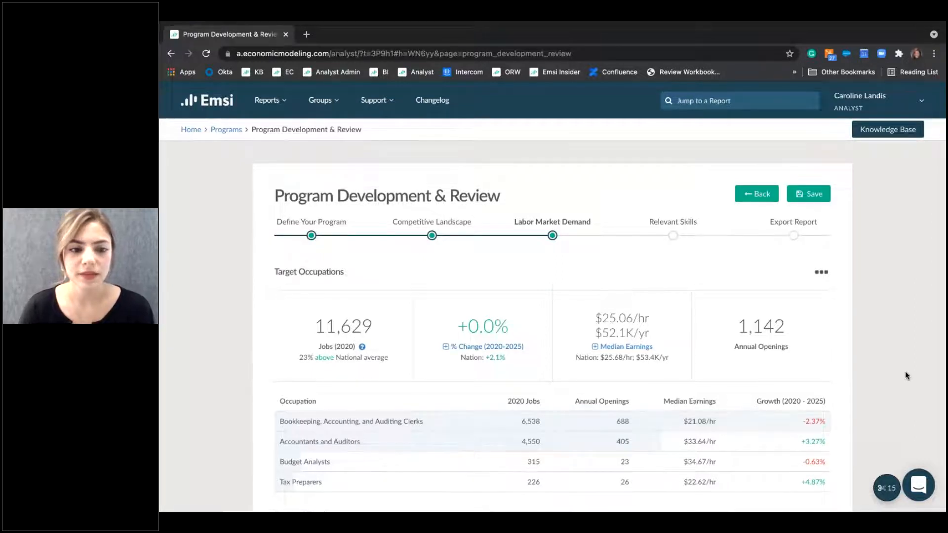
Review the Target Occupations summary, checking the Jobs definition and comparing the regional percent change with the nation.
{"action": "scroll", "coordinate": [905, 371], "scroll_direction": "down", "scroll_amount": 2}
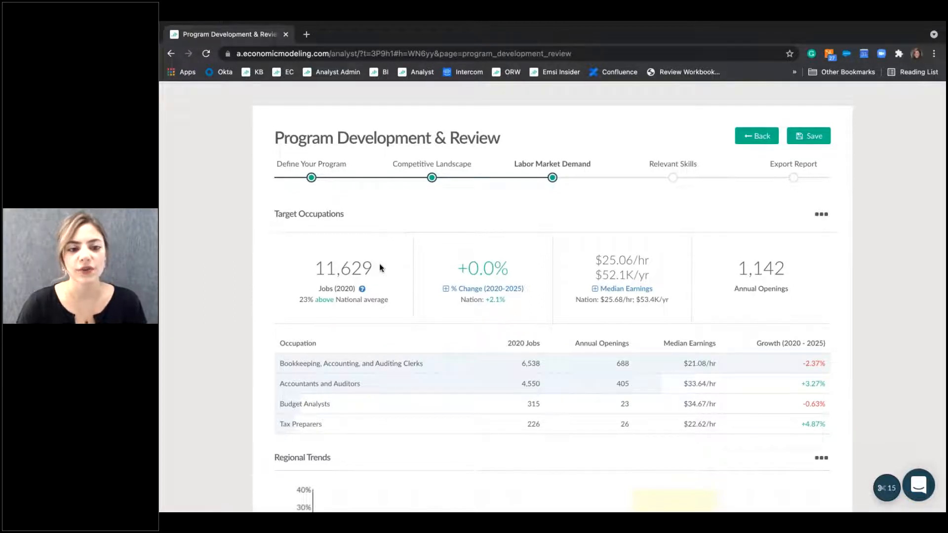
{"action": "left_click_drag", "start_coordinate": [376, 267], "coordinate": [311, 268]}
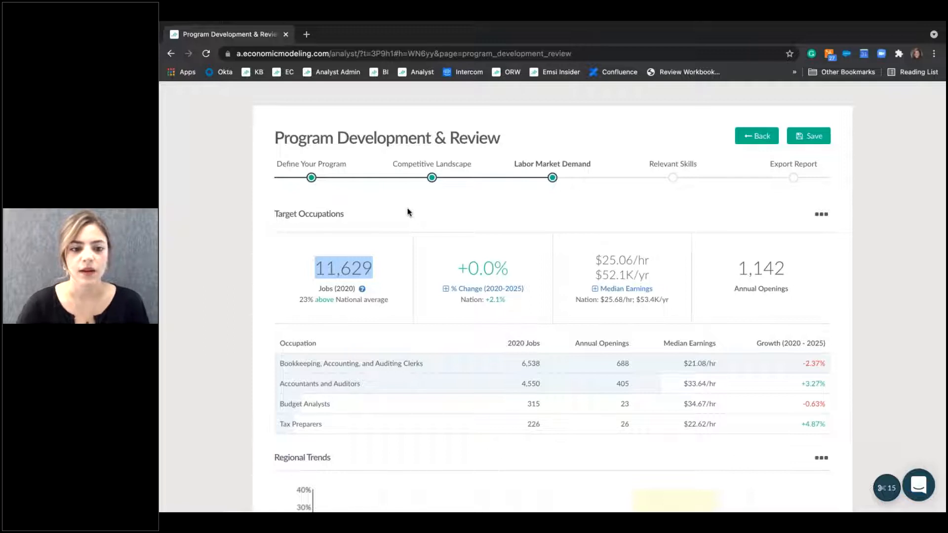
{"action": "left_click", "coordinate": [362, 290]}
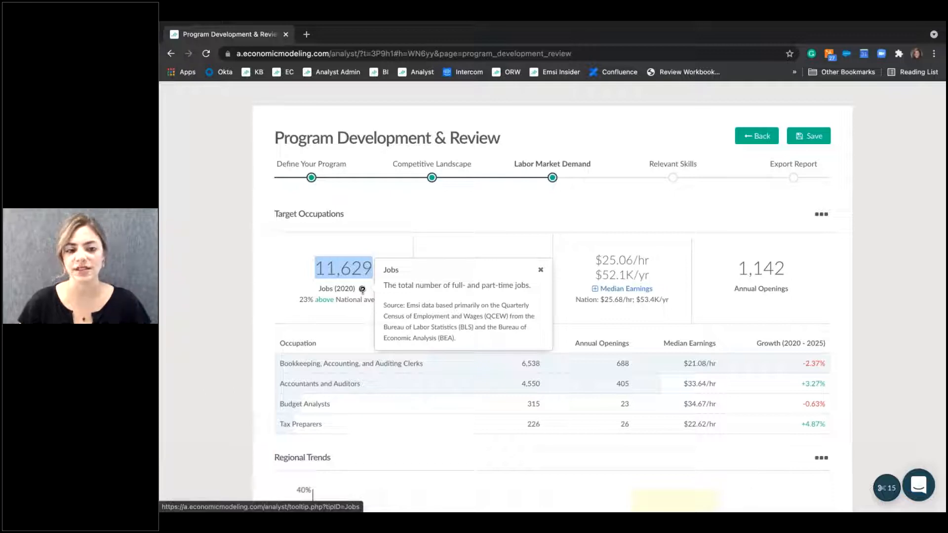
{"action": "left_click", "coordinate": [362, 290]}
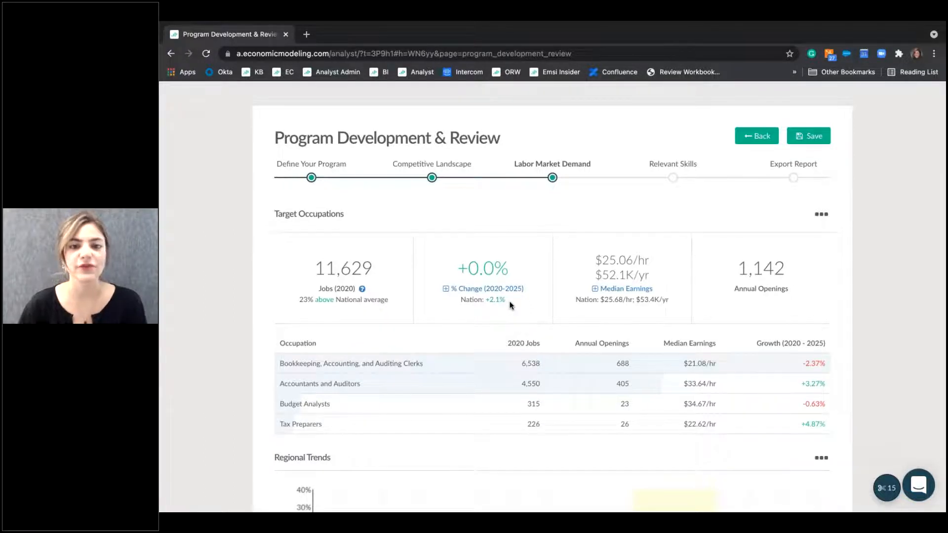
{"action": "left_click_drag", "start_coordinate": [509, 302], "coordinate": [486, 302]}
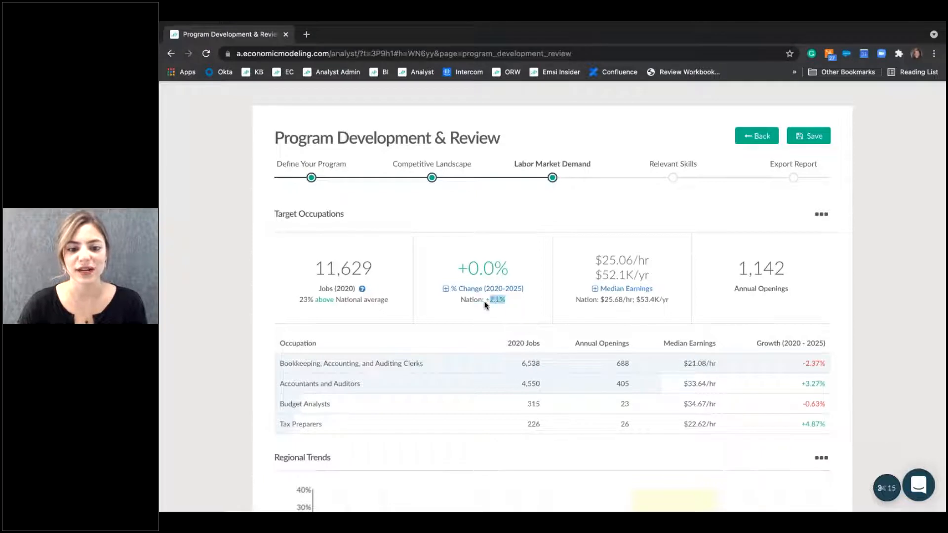
{"action": "left_click", "coordinate": [542, 259]}
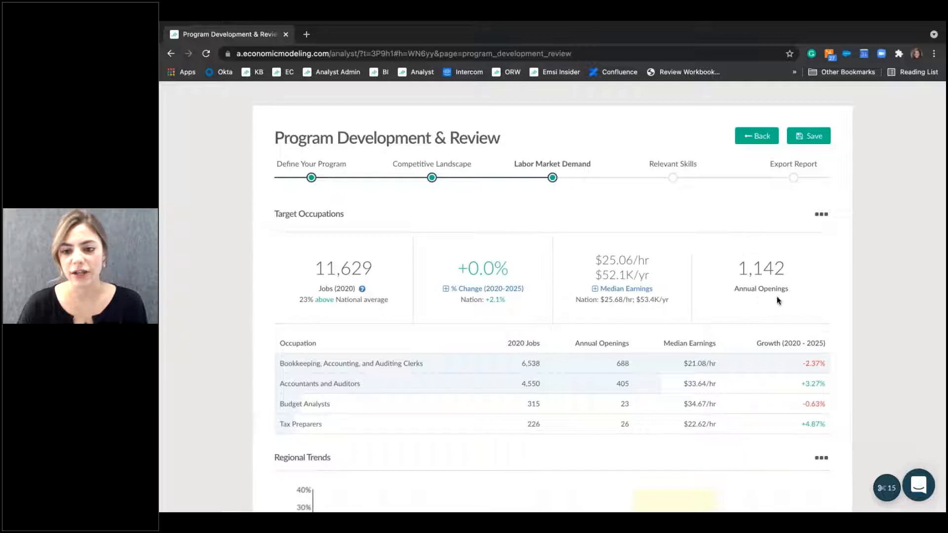
Examine projected growth and annual openings for each target occupation, focusing on Bookkeeping, Accounting, and Auditing Clerks.
{"action": "scroll", "coordinate": [777, 298], "scroll_direction": "down", "scroll_amount": 2}
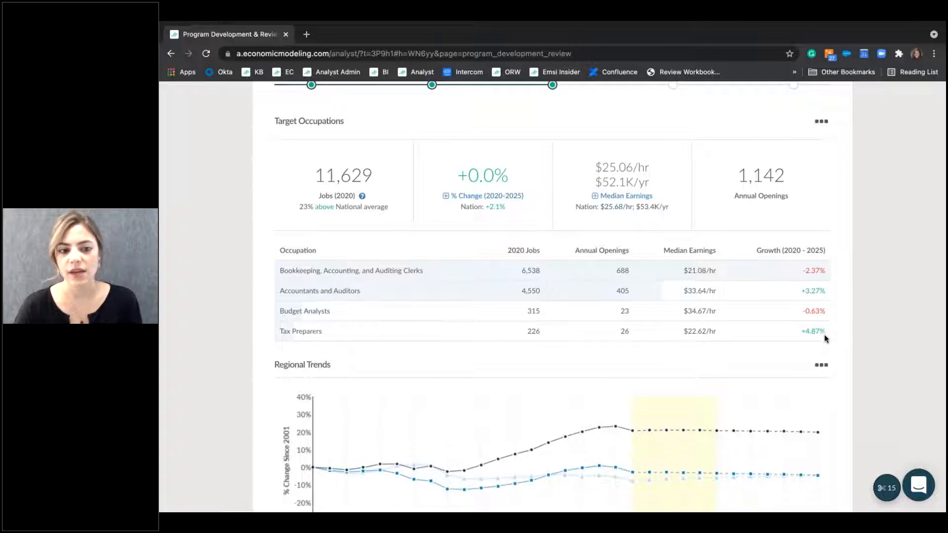
{"action": "left_click_drag", "start_coordinate": [830, 292], "coordinate": [800, 270]}
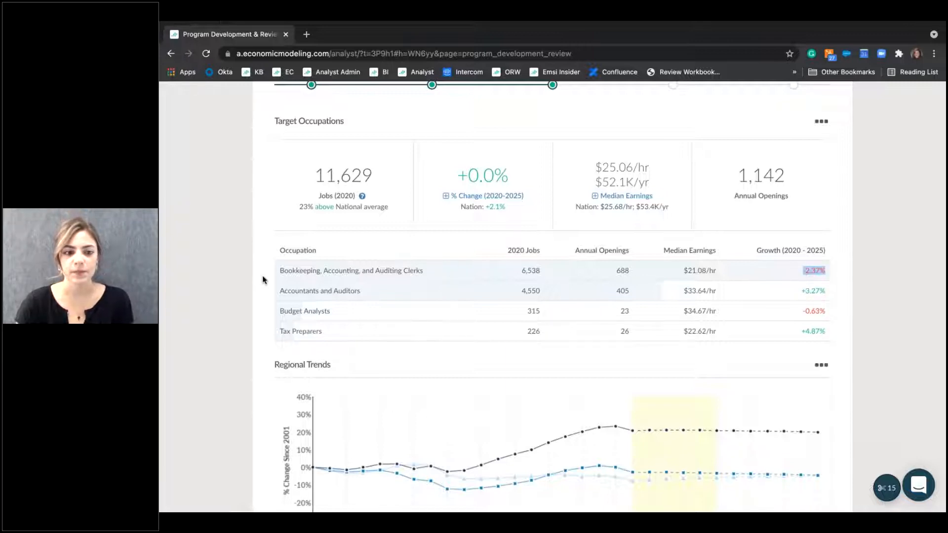
{"action": "left_click", "coordinate": [797, 267]}
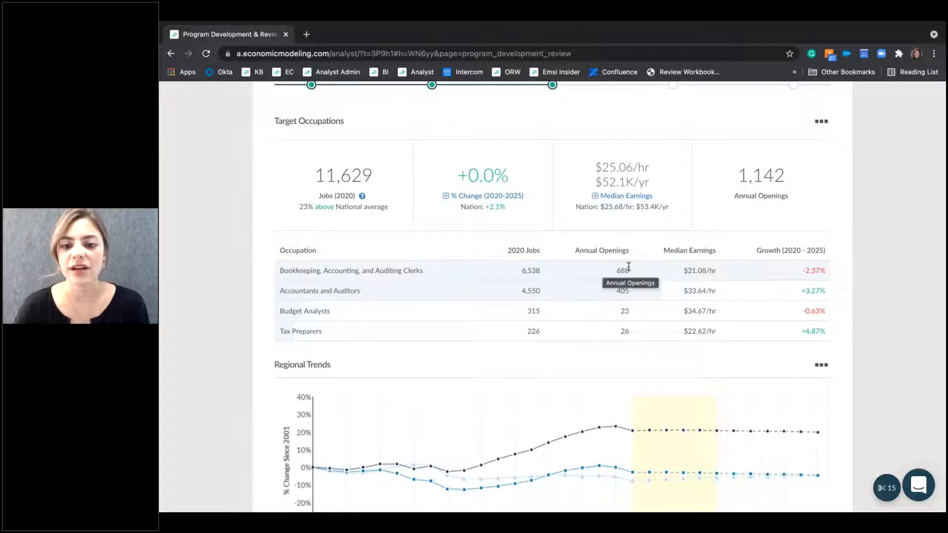
{"action": "left_click_drag", "start_coordinate": [630, 270], "coordinate": [612, 272]}
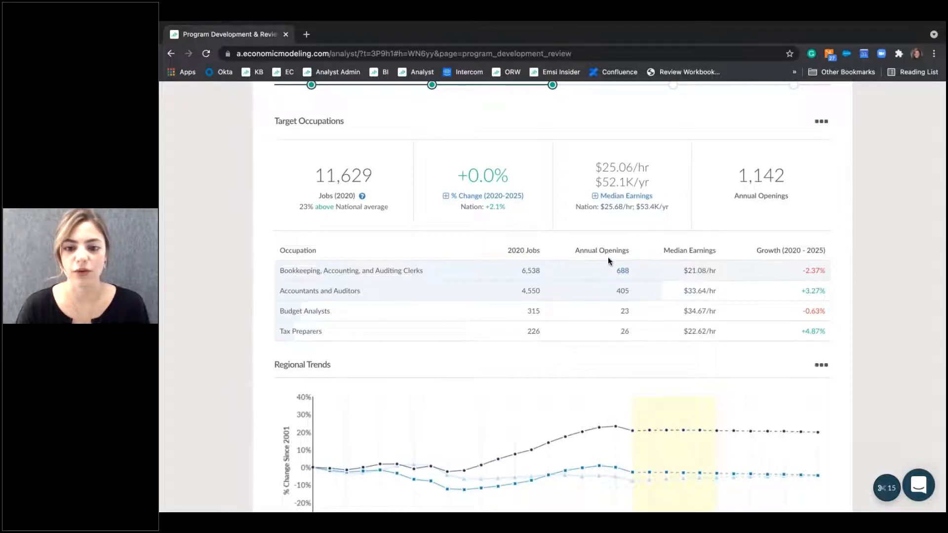
Examine the Regional Trends chart and compare 2020 and 2025 jobs for the region, state and nation.
{"action": "scroll", "coordinate": [626, 279], "scroll_direction": "down", "scroll_amount": 3}
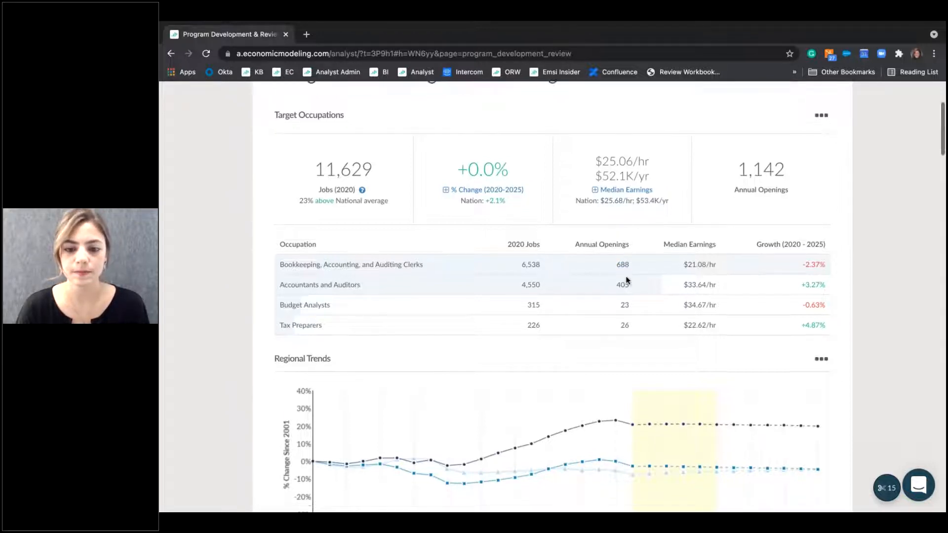
{"action": "scroll", "coordinate": [526, 349], "scroll_direction": "down", "scroll_amount": 1}
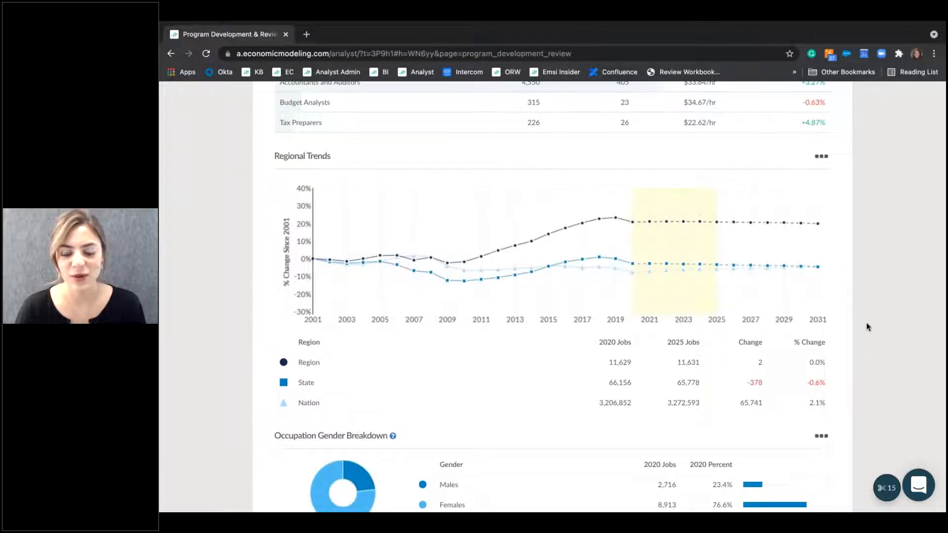
{"action": "scroll", "coordinate": [859, 340], "scroll_direction": "down", "scroll_amount": 1}
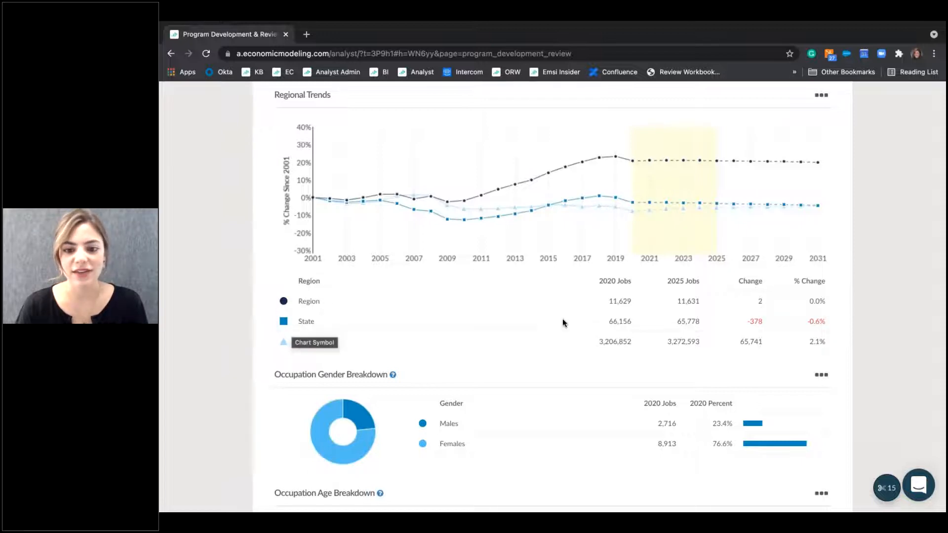
{"action": "left_click_drag", "start_coordinate": [607, 321], "coordinate": [705, 321]}
{"action": "left_click", "coordinate": [654, 367]}
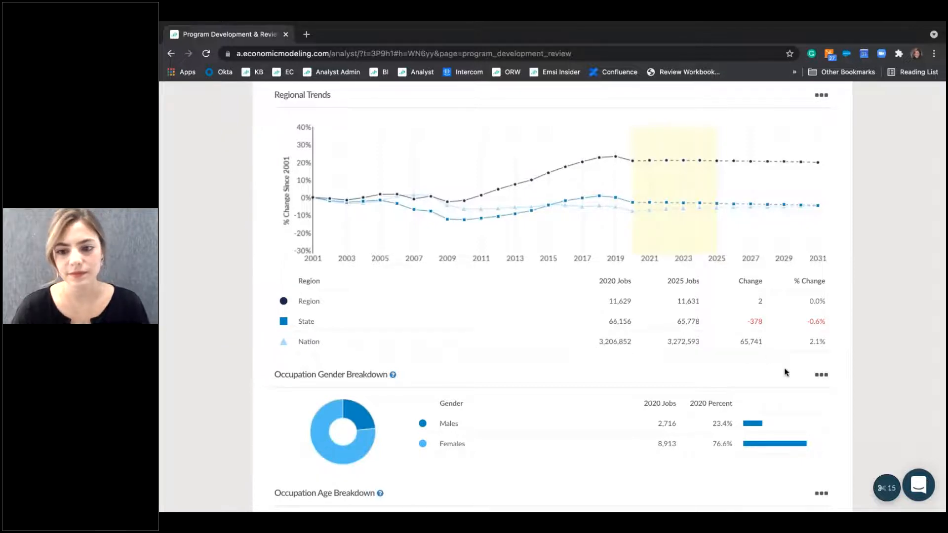
Review the occupation gender, age and race/ethnicity breakdowns, and read the help on the source of the age data.
{"action": "scroll", "coordinate": [785, 372], "scroll_direction": "down", "scroll_amount": 4}
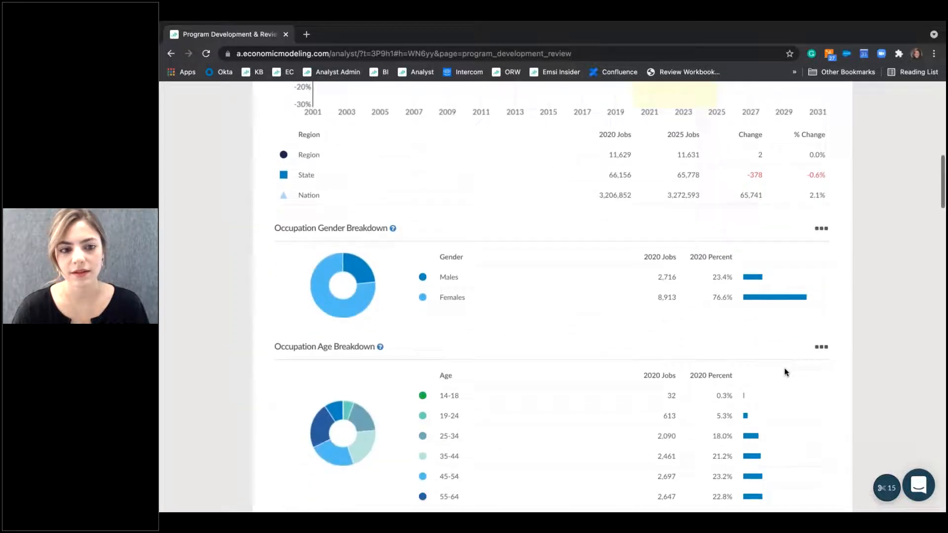
{"action": "scroll", "coordinate": [785, 372], "scroll_direction": "down", "scroll_amount": 2}
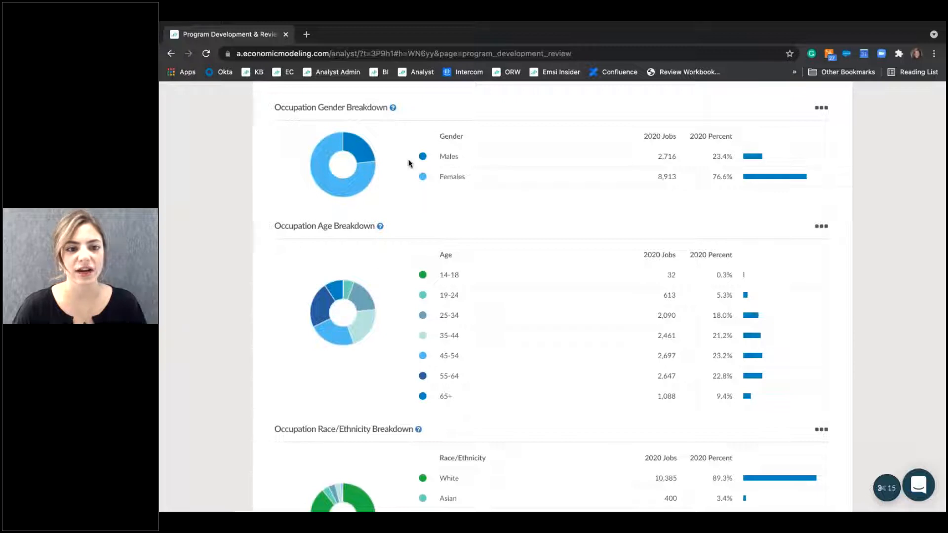
{"action": "scroll", "coordinate": [403, 199], "scroll_direction": "down", "scroll_amount": 3}
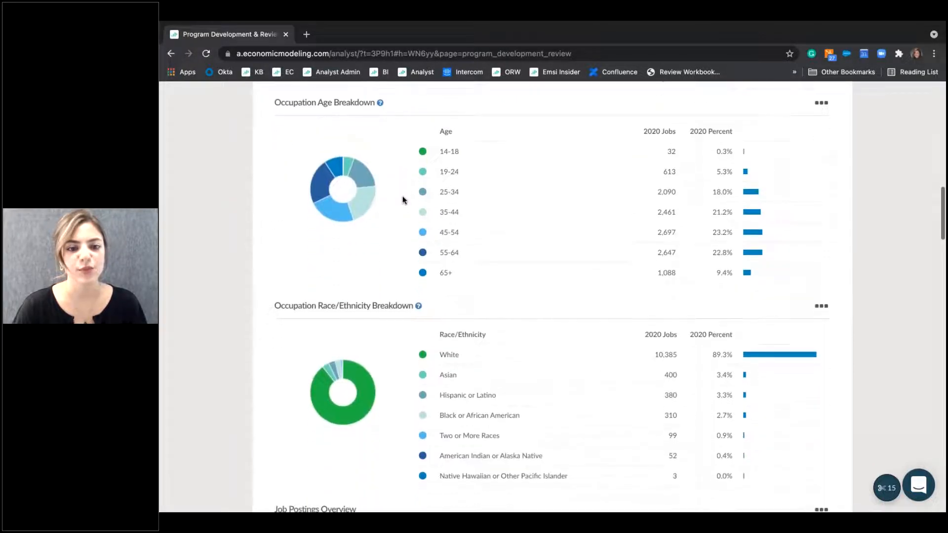
{"action": "scroll", "coordinate": [404, 199], "scroll_direction": "down", "scroll_amount": 2}
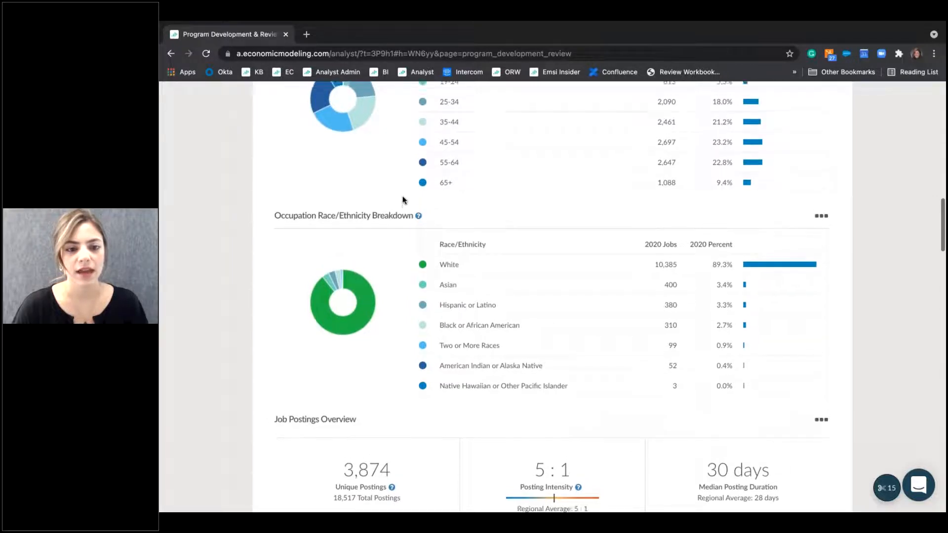
{"action": "scroll", "coordinate": [403, 199], "scroll_direction": "up", "scroll_amount": 2}
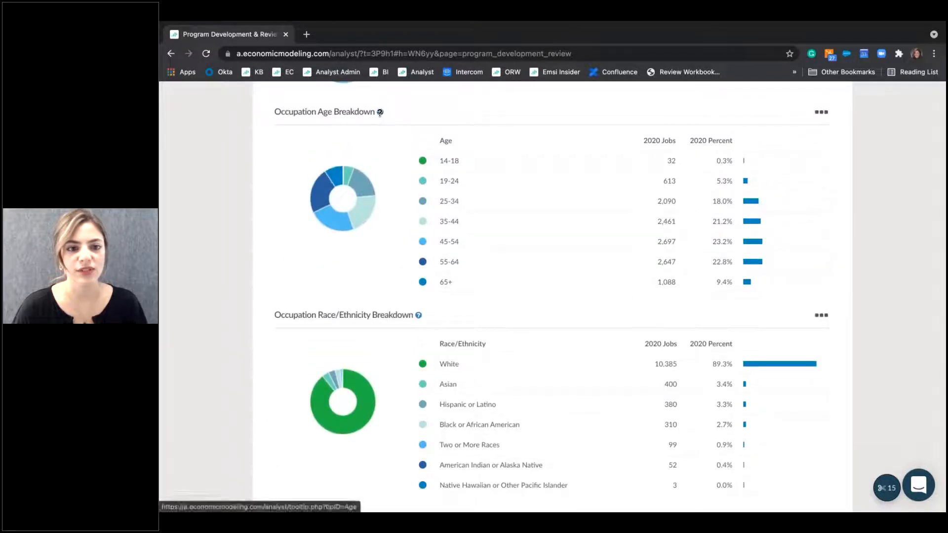
{"action": "left_click", "coordinate": [379, 112]}
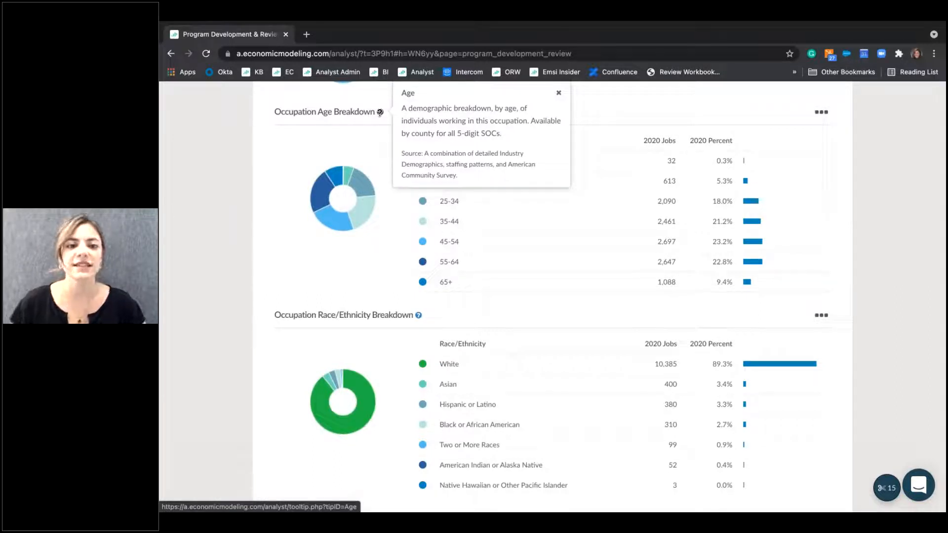
{"action": "left_click", "coordinate": [418, 315]}
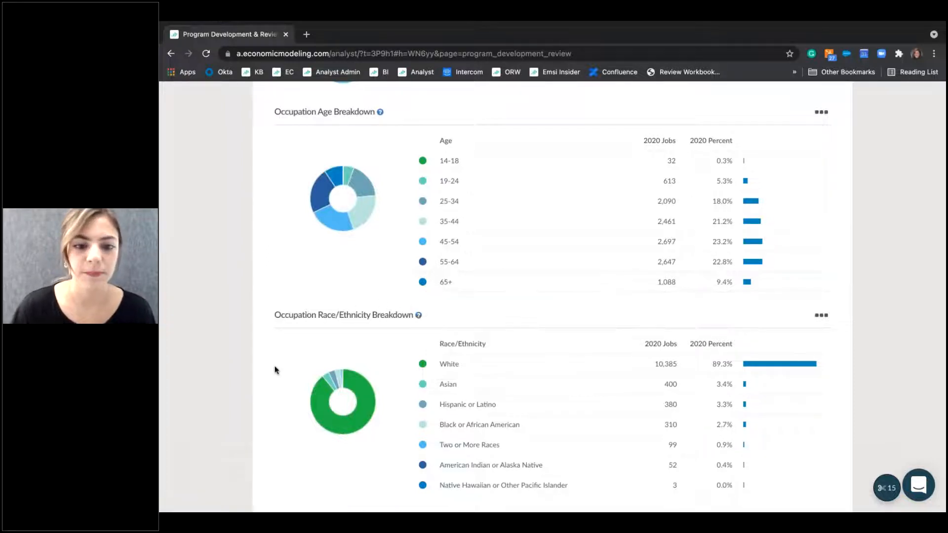
Review the Job Postings Overview for total postings and the period covered, and check the Unique Postings definition.
{"action": "scroll", "coordinate": [282, 374], "scroll_direction": "down", "scroll_amount": 2}
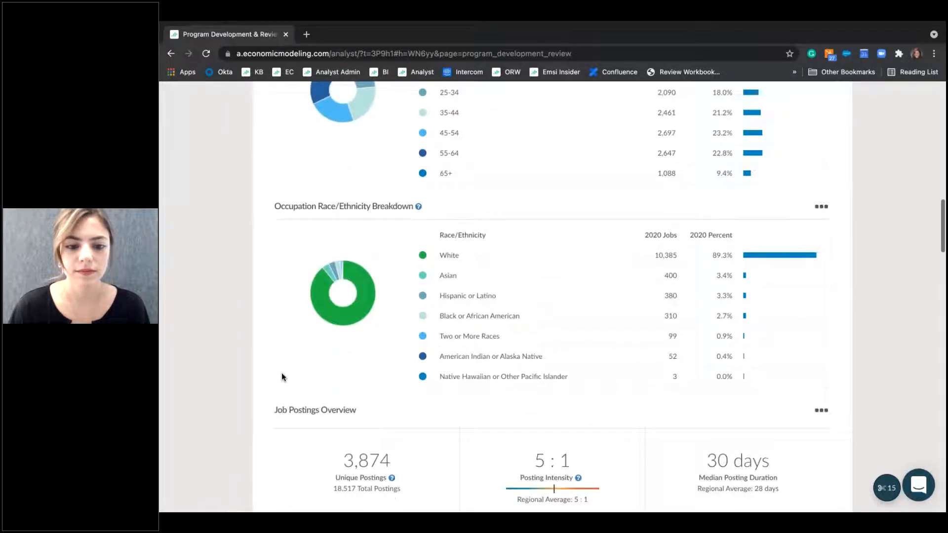
{"action": "scroll", "coordinate": [281, 375], "scroll_direction": "down", "scroll_amount": 3}
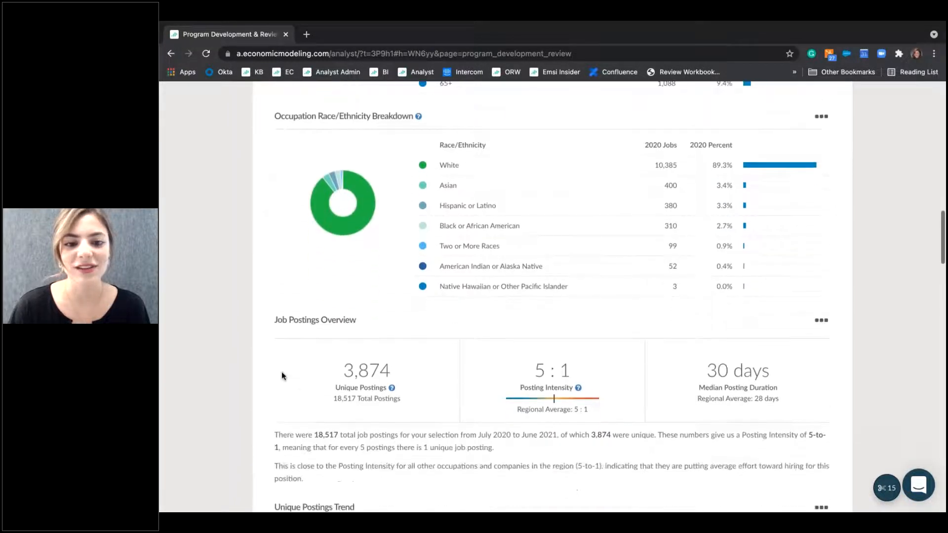
{"action": "scroll", "coordinate": [552, 296], "scroll_direction": "down", "scroll_amount": 3}
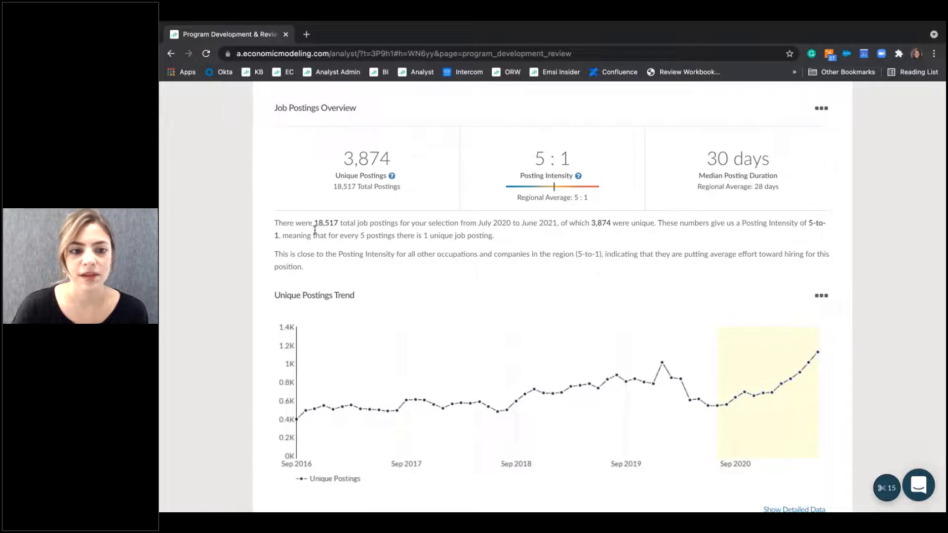
{"action": "left_click_drag", "start_coordinate": [315, 223], "coordinate": [542, 223]}
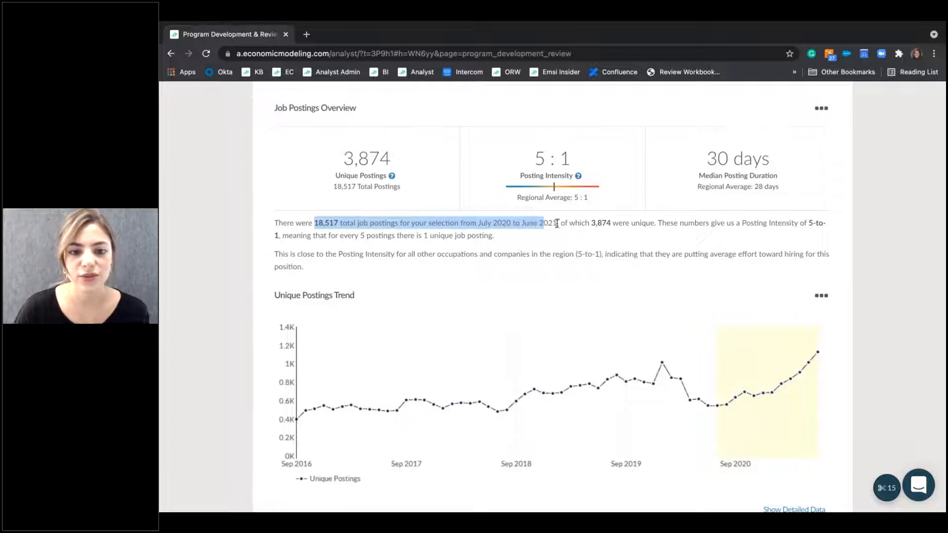
{"action": "left_click_drag", "start_coordinate": [556, 223], "coordinate": [462, 223]}
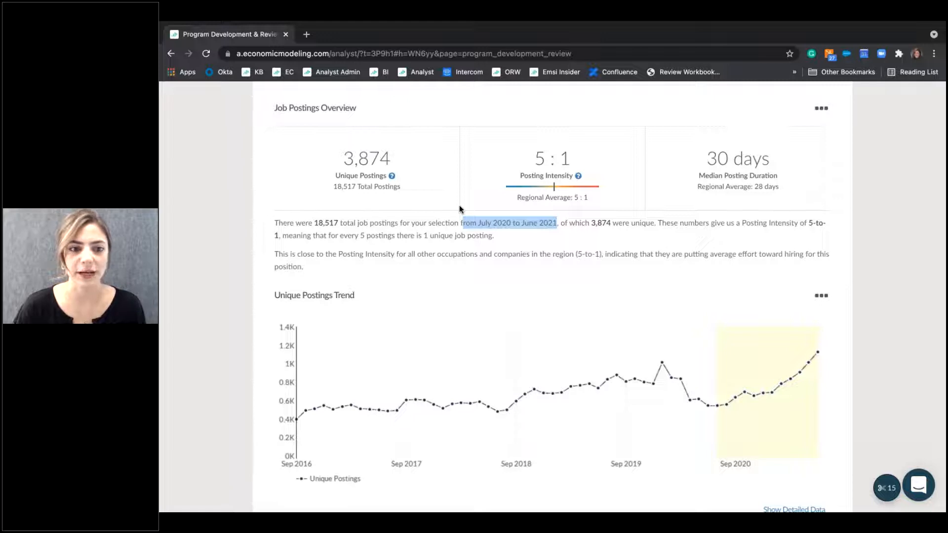
{"action": "left_click", "coordinate": [441, 198]}
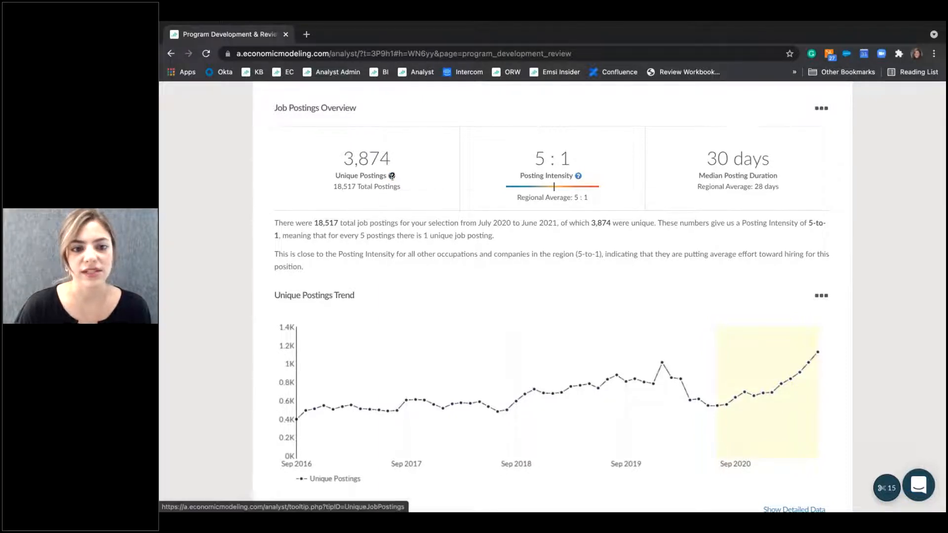
{"action": "left_click", "coordinate": [391, 176]}
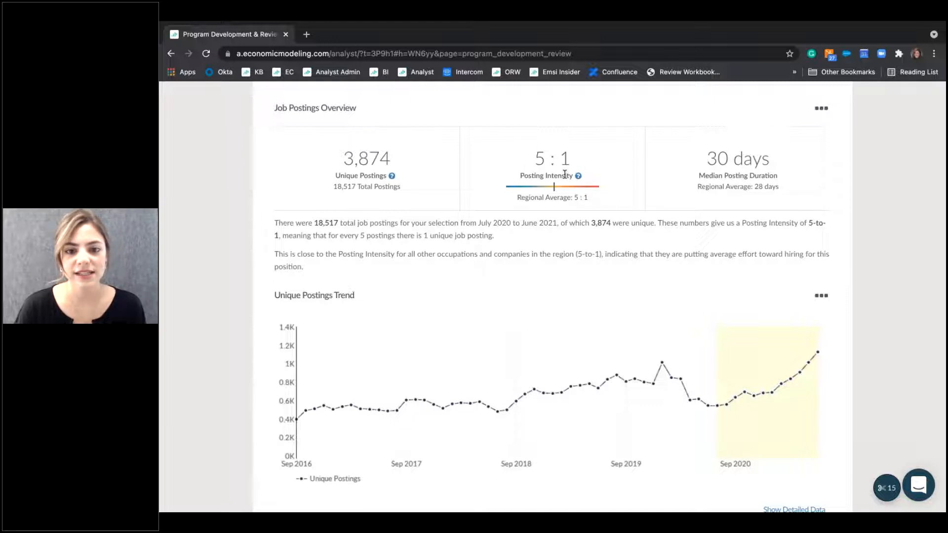
Examine the posting intensity ratio and compare the median posting duration with the regional average.
{"action": "double_click", "coordinate": [563, 158]}
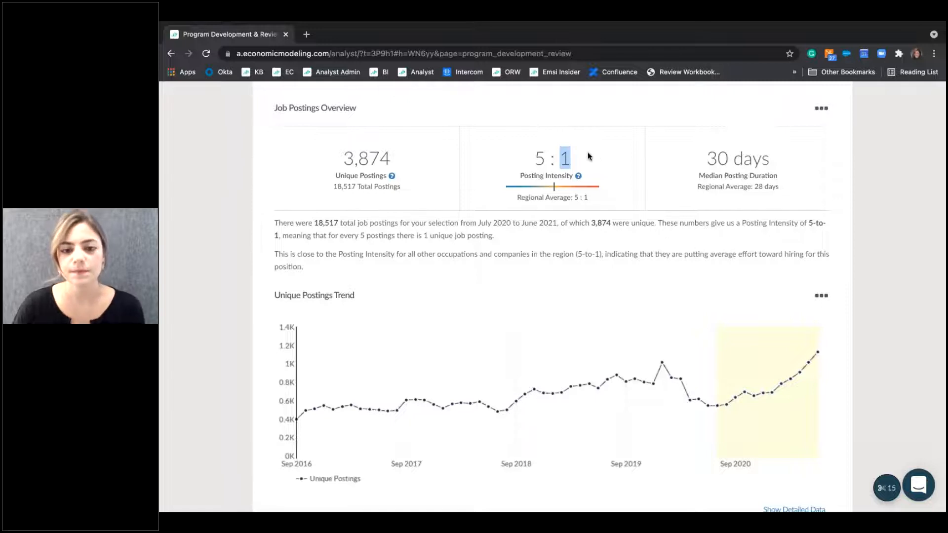
{"action": "double_click", "coordinate": [541, 159]}
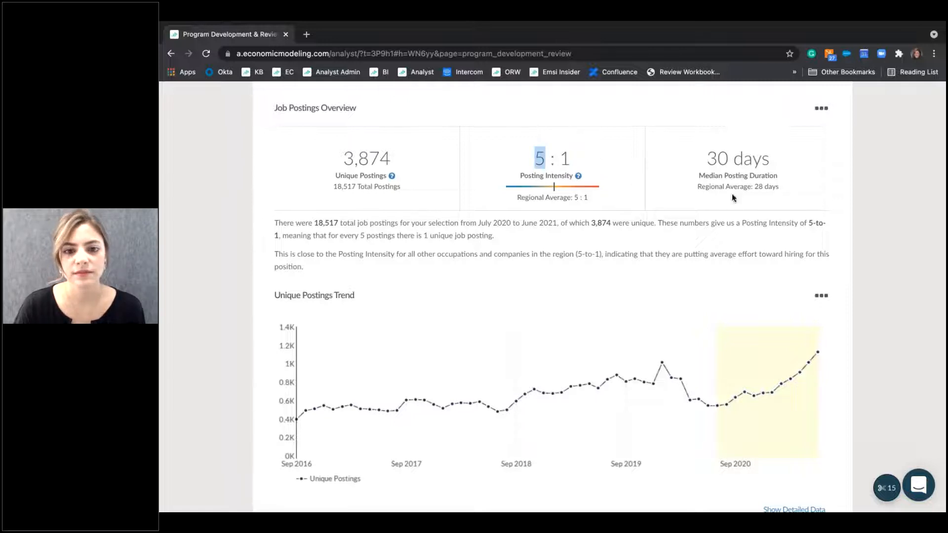
{"action": "left_click", "coordinate": [793, 193]}
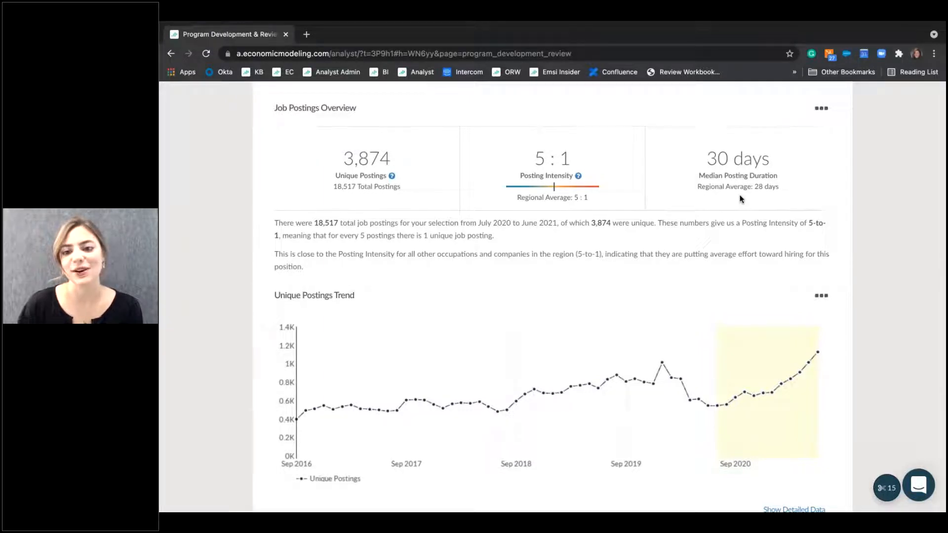
{"action": "left_click_drag", "start_coordinate": [697, 186], "coordinate": [782, 190]}
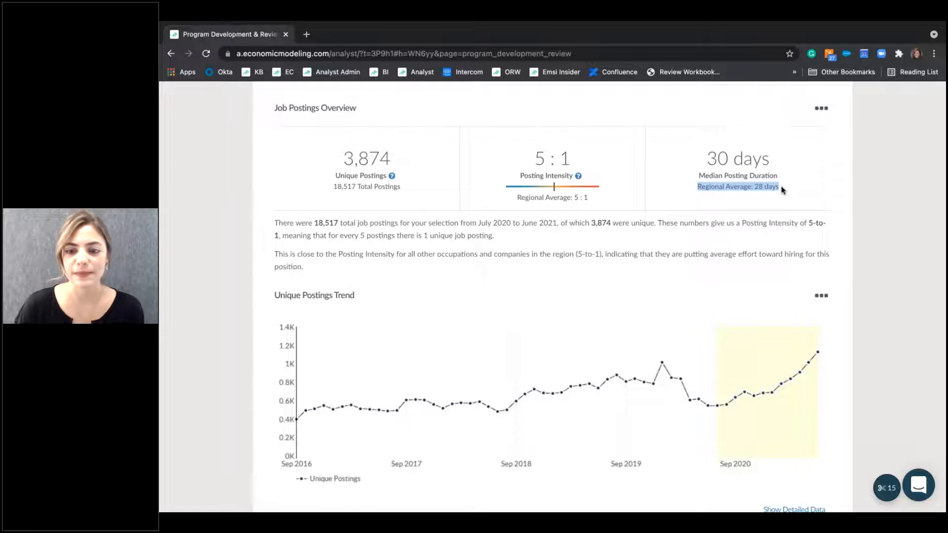
Review the Unique Postings Trend chart and the regional breakdown of postings by county, focusing on Dane County's unique postings.
{"action": "left_click", "coordinate": [794, 192]}
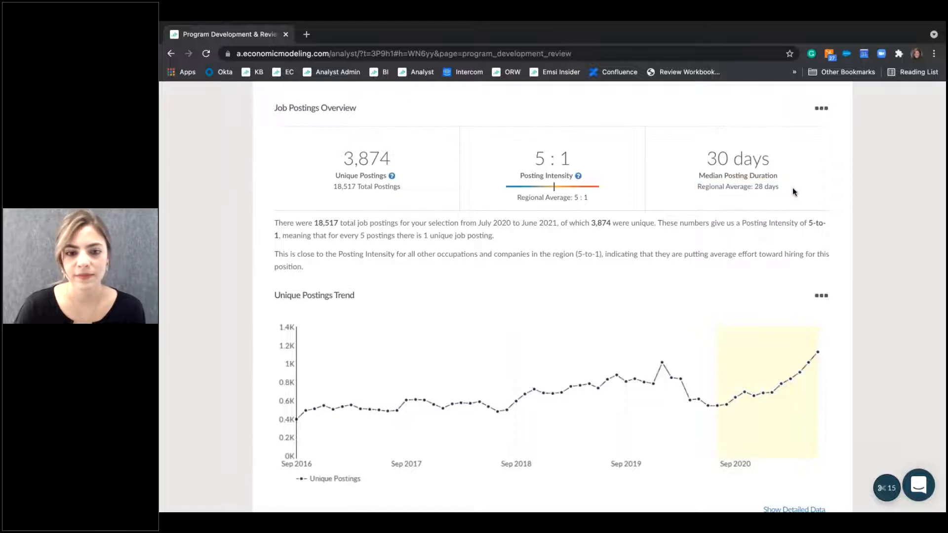
{"action": "scroll", "coordinate": [793, 191], "scroll_direction": "down", "scroll_amount": 1}
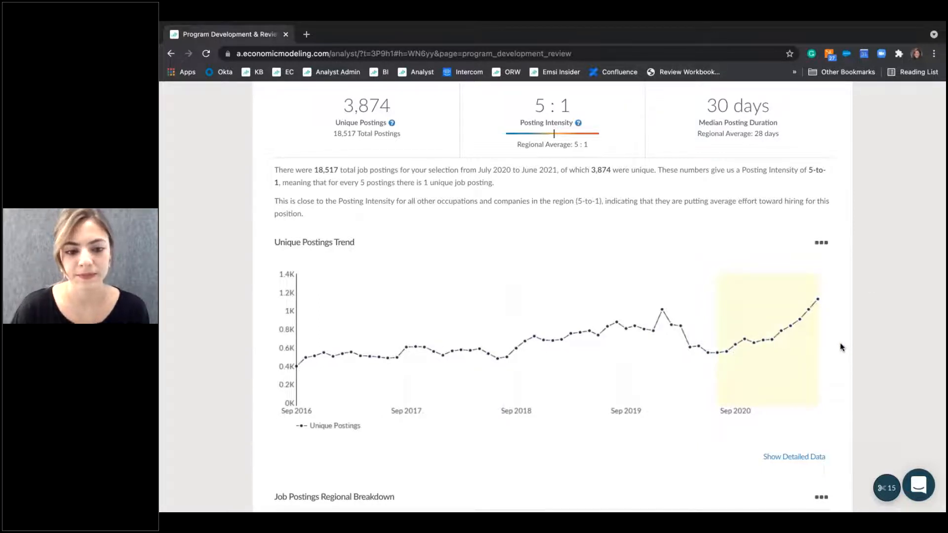
{"action": "scroll", "coordinate": [841, 347], "scroll_direction": "down", "scroll_amount": 3}
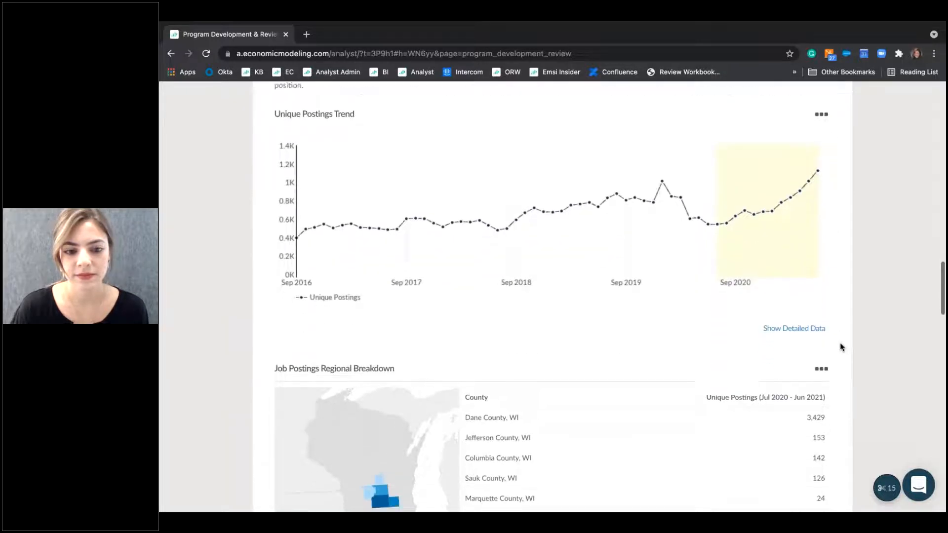
{"action": "scroll", "coordinate": [842, 347], "scroll_direction": "down", "scroll_amount": 1}
{"action": "scroll", "coordinate": [842, 347], "scroll_direction": "up", "scroll_amount": 1}
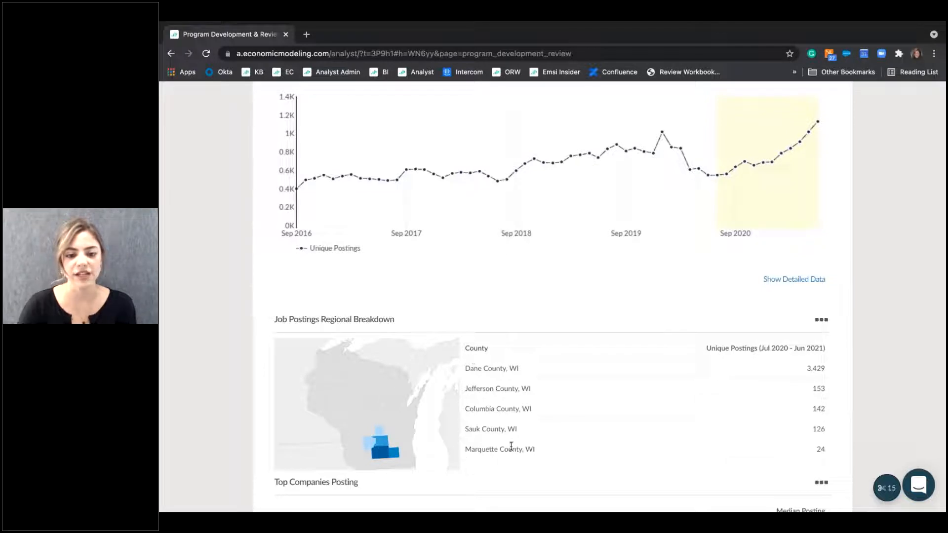
{"action": "left_click_drag", "start_coordinate": [826, 368], "coordinate": [807, 371]}
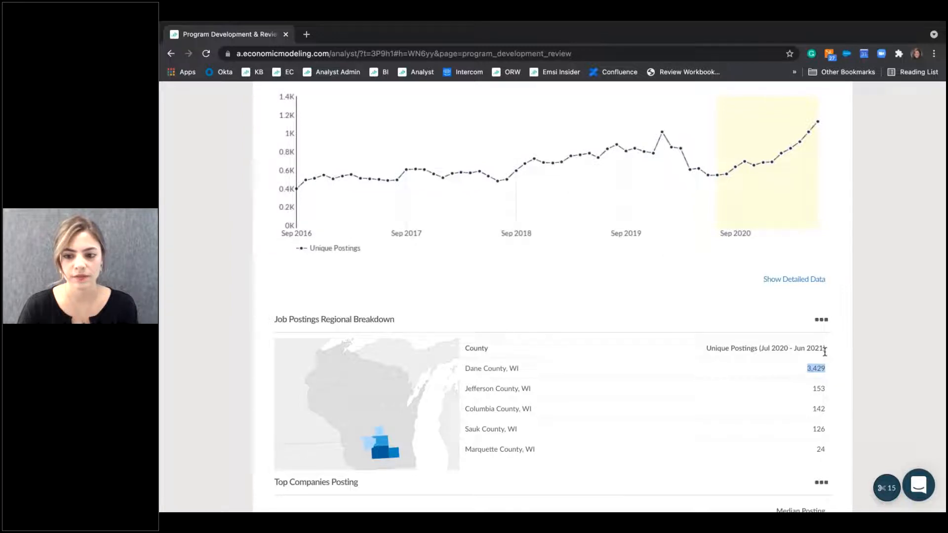
{"action": "scroll", "coordinate": [824, 351], "scroll_direction": "down", "scroll_amount": 2}
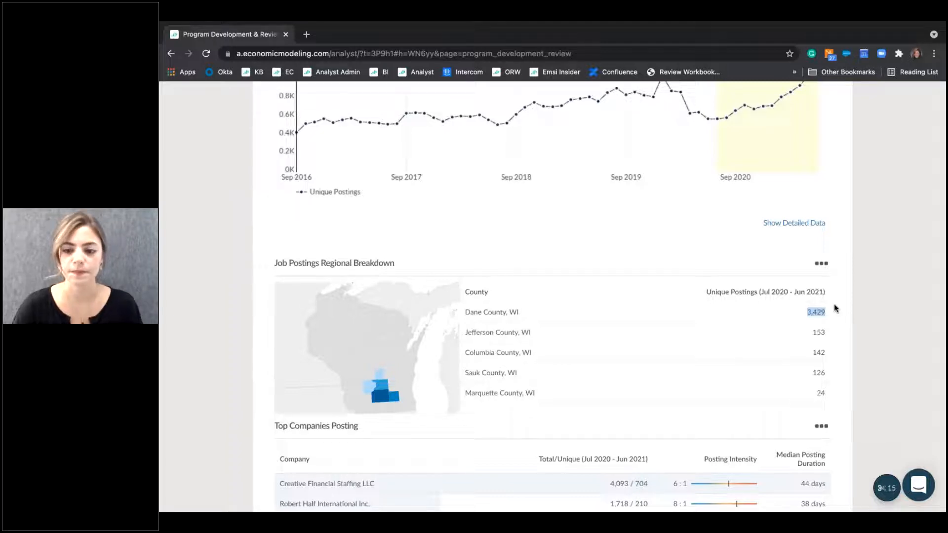
Examine the Top Companies Posting table, comparing the median posting durations of Creative Financial Staffing LLC and Hirerocket, Inc.
{"action": "scroll", "coordinate": [835, 308], "scroll_direction": "down", "scroll_amount": 5}
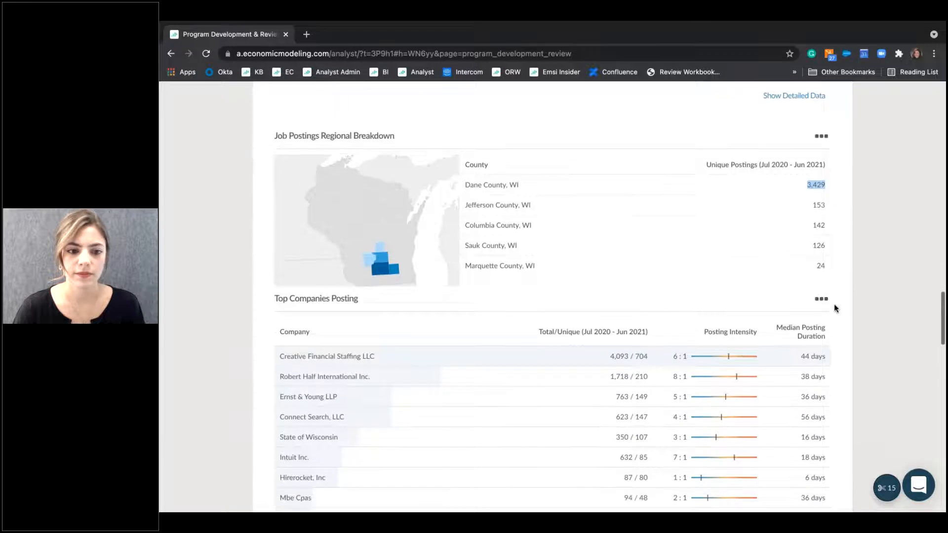
{"action": "scroll", "coordinate": [835, 308], "scroll_direction": "down", "scroll_amount": 3}
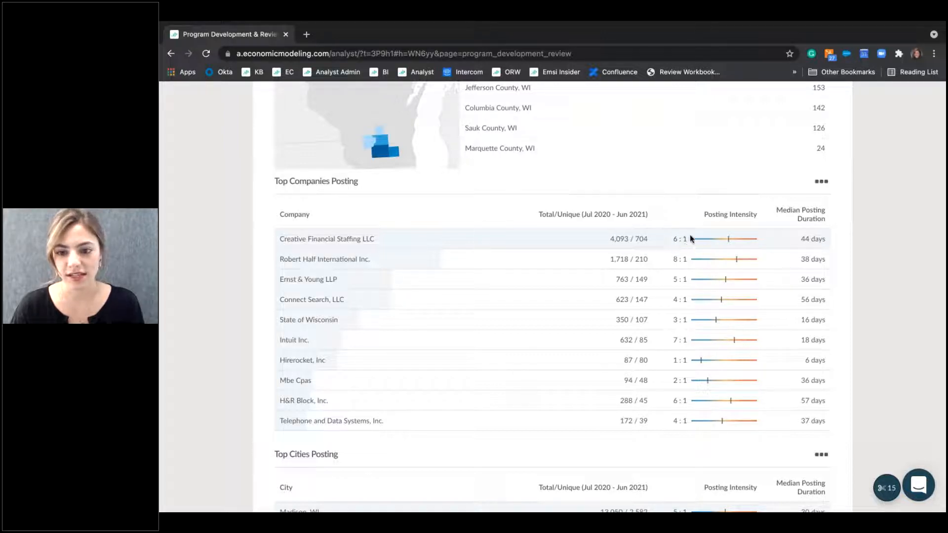
{"action": "mouse_move", "coordinate": [812, 236]}
{"action": "left_mouse_down"}
{"action": "mouse_move", "coordinate": [831, 239]}
{"action": "mouse_move", "coordinate": [815, 237]}
{"action": "mouse_move", "coordinate": [823, 239]}
{"action": "left_mouse_up"}
{"action": "left_click", "coordinate": [814, 238]}
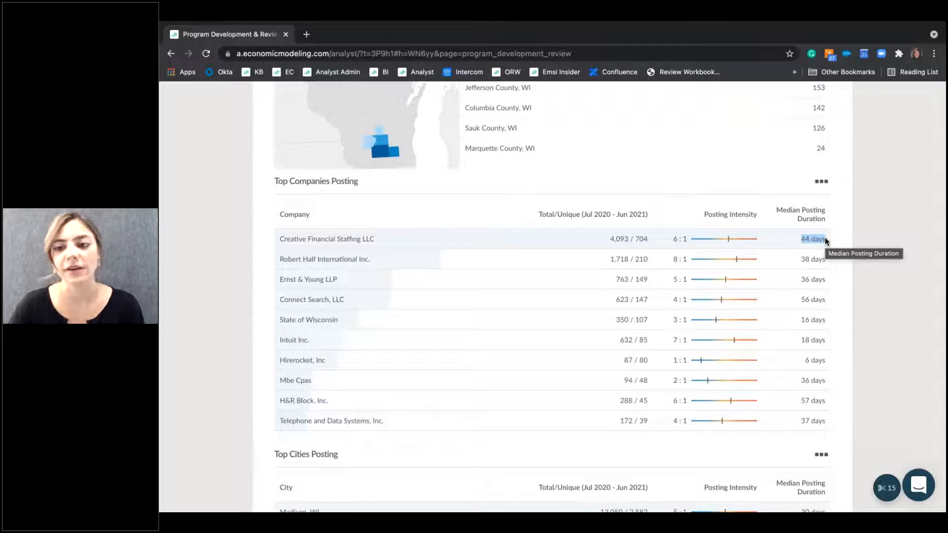
{"action": "left_click", "coordinate": [828, 287]}
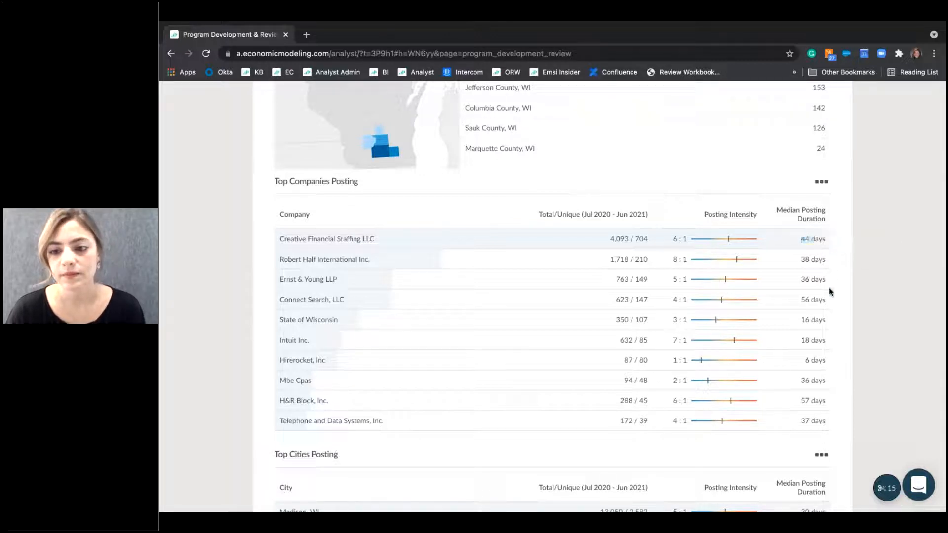
{"action": "scroll", "coordinate": [829, 287], "scroll_direction": "down", "scroll_amount": 1}
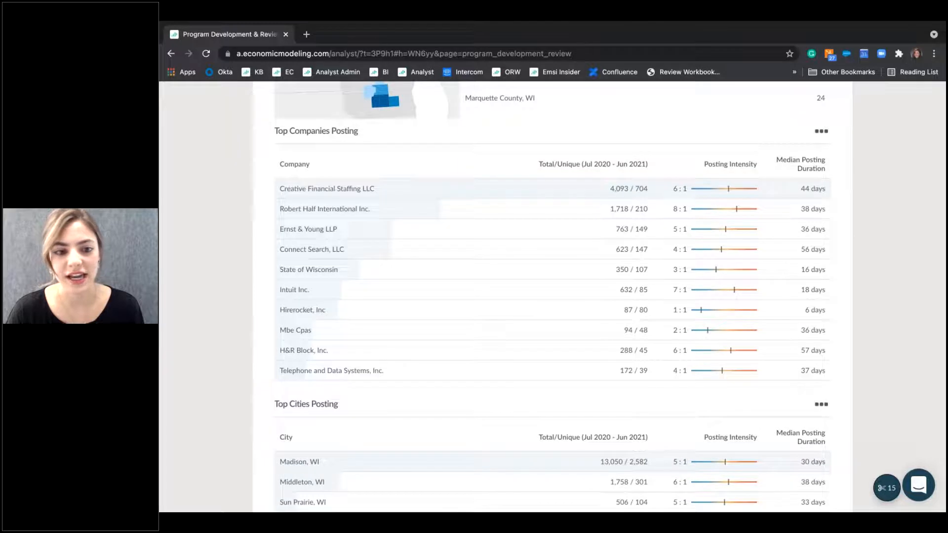
{"action": "left_click_drag", "start_coordinate": [826, 310], "coordinate": [802, 314]}
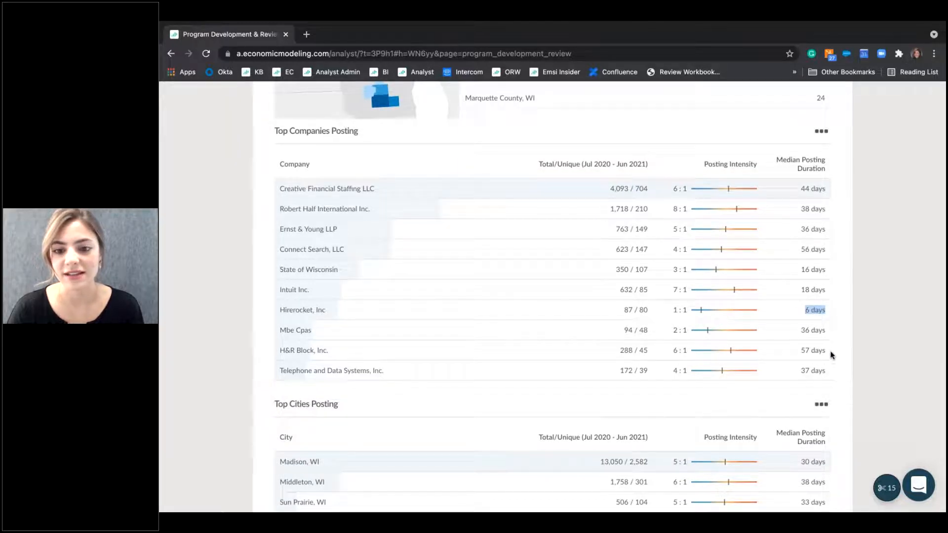
{"action": "scroll", "coordinate": [832, 358], "scroll_direction": "down", "scroll_amount": 2}
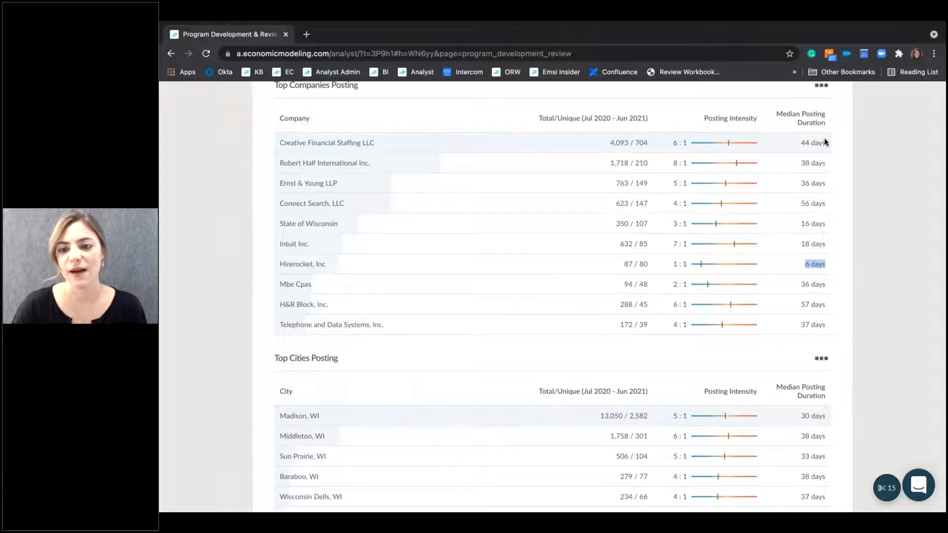
{"action": "left_click", "coordinate": [842, 175]}
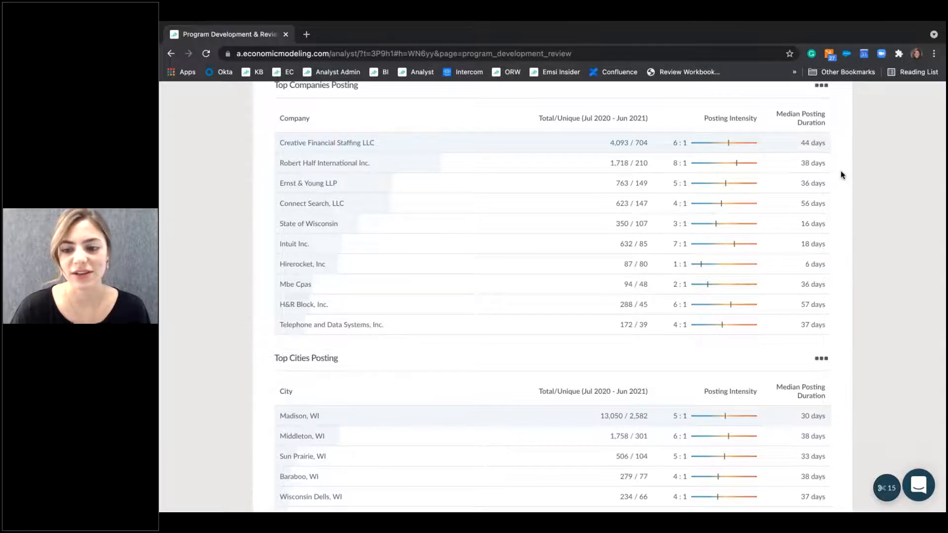
Review the Top Cities Posting table and the posting figures for the Top Posted Occupations.
{"action": "scroll", "coordinate": [842, 171], "scroll_direction": "down", "scroll_amount": 4}
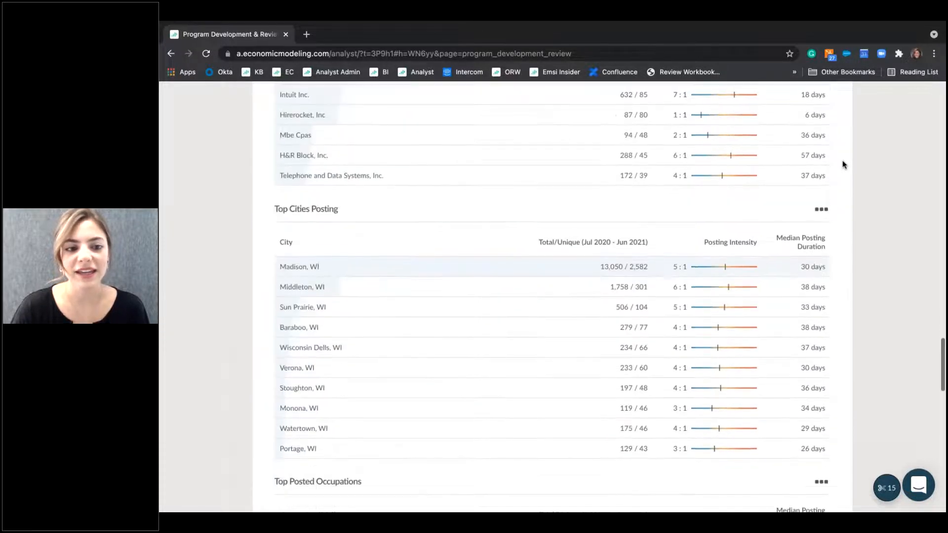
{"action": "scroll", "coordinate": [843, 164], "scroll_direction": "down", "scroll_amount": 1}
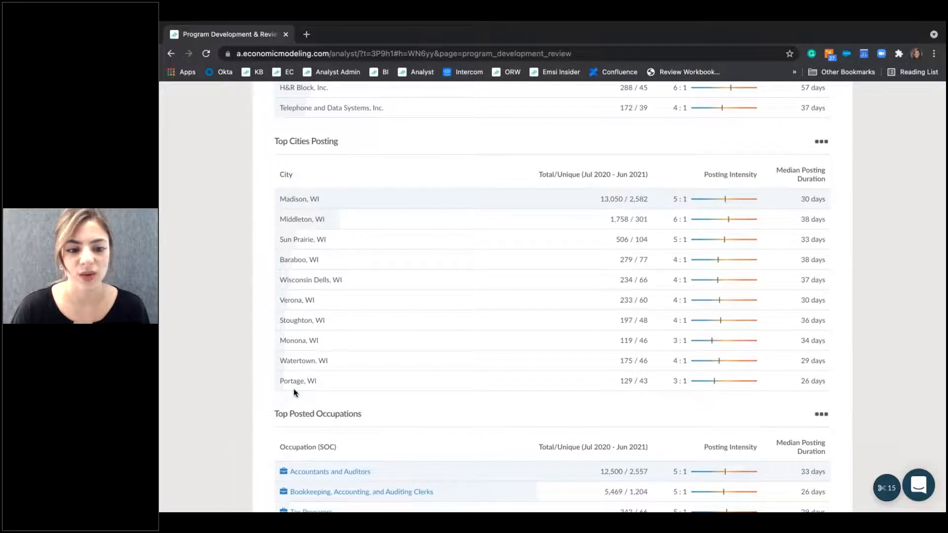
{"action": "scroll", "coordinate": [295, 393], "scroll_direction": "down", "scroll_amount": 4}
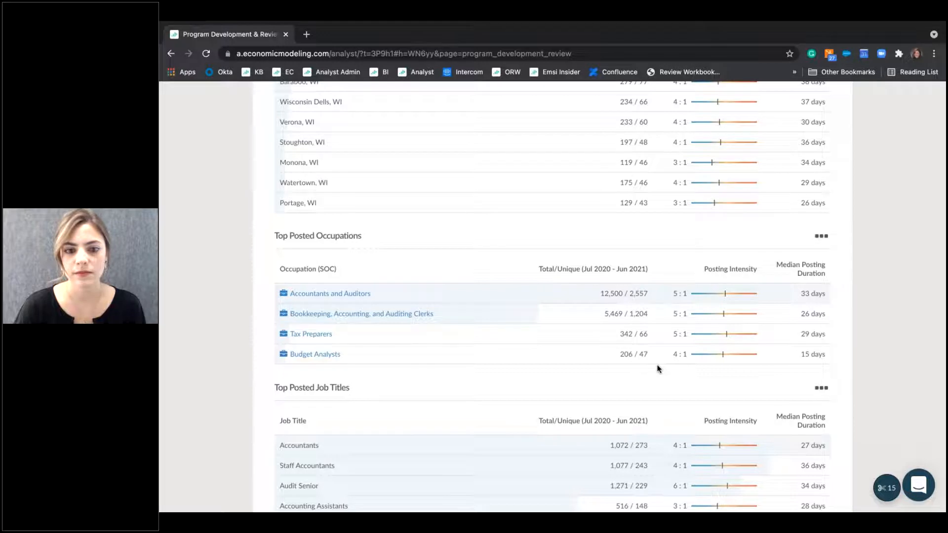
{"action": "scroll", "coordinate": [657, 368], "scroll_direction": "down", "scroll_amount": 1}
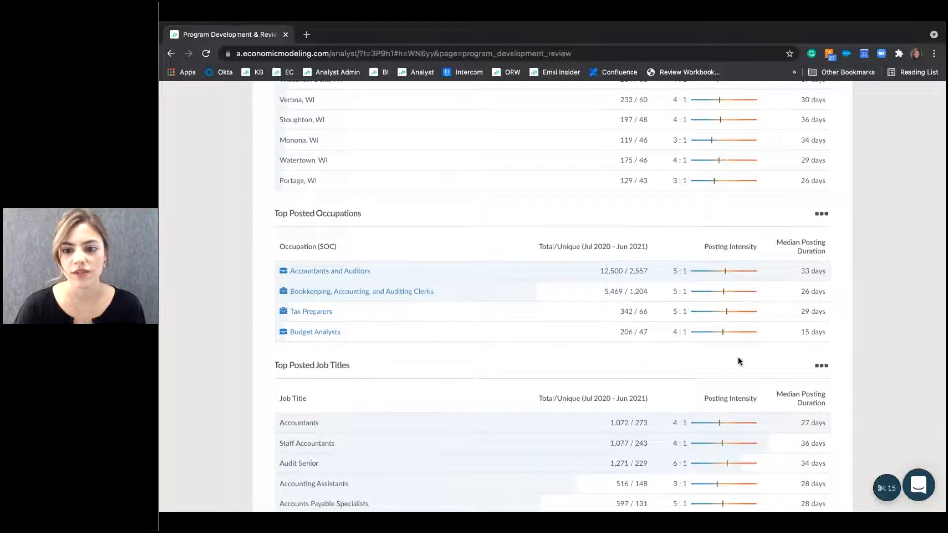
Compare the SOC categories in Top Posted Occupations with the more specific roles listed in Top Posted Job Titles.
{"action": "scroll", "coordinate": [803, 350], "scroll_direction": "down", "scroll_amount": 5}
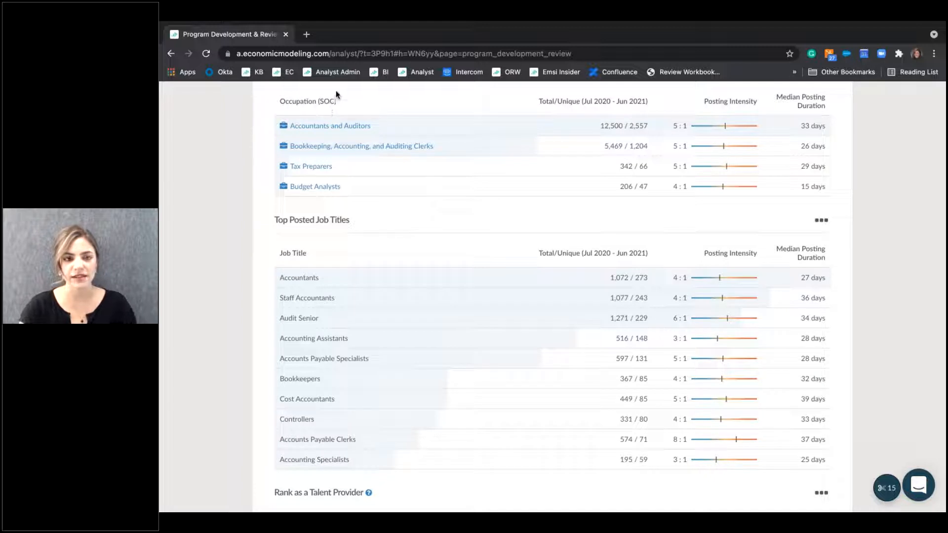
{"action": "left_click_drag", "start_coordinate": [340, 102], "coordinate": [278, 97]}
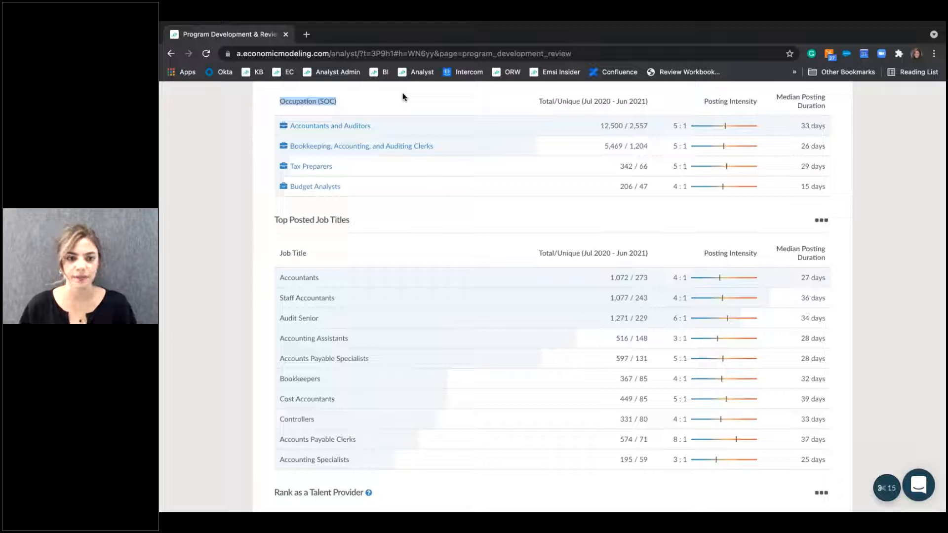
{"action": "left_click_drag", "start_coordinate": [348, 219], "coordinate": [316, 220]}
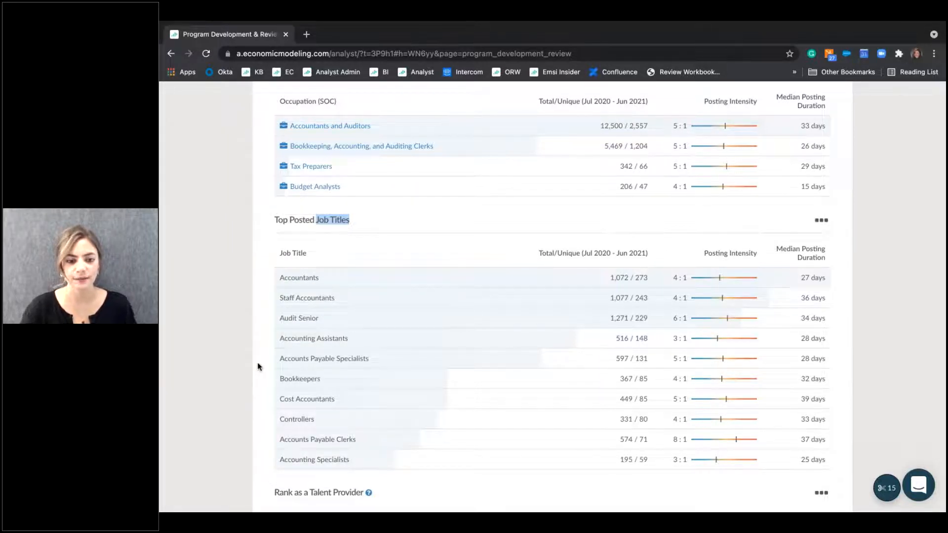
{"action": "scroll", "coordinate": [256, 364], "scroll_direction": "down", "scroll_amount": 2}
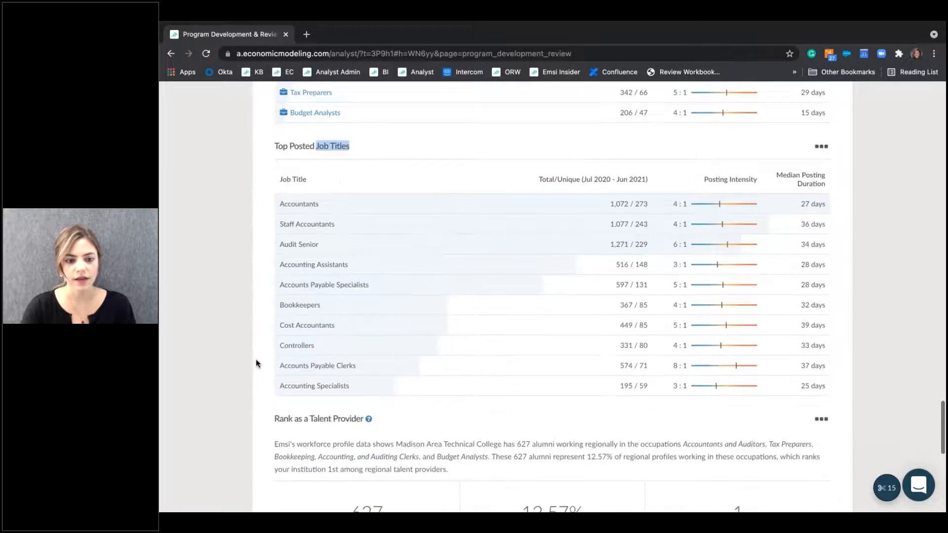
{"action": "scroll", "coordinate": [257, 364], "scroll_direction": "down", "scroll_amount": 1}
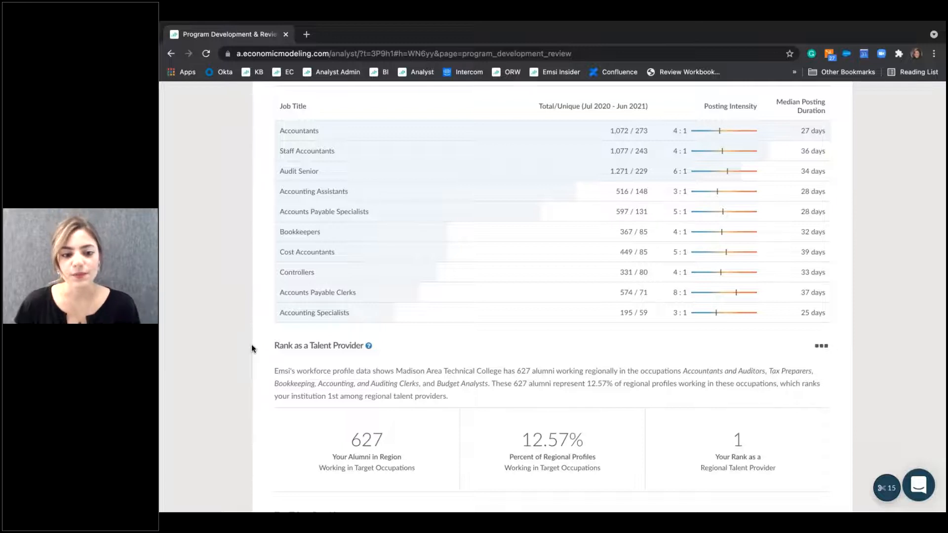
Review the Rank as a Talent Provider section, including its help, the regional alumni count and the percent of regional profiles.
{"action": "scroll", "coordinate": [251, 344], "scroll_direction": "down", "scroll_amount": 2}
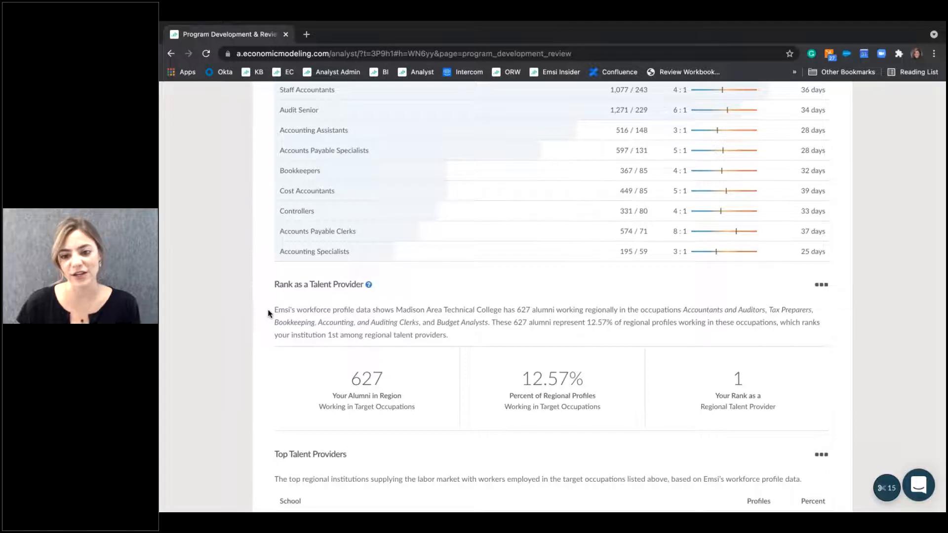
{"action": "scroll", "coordinate": [268, 309], "scroll_direction": "up", "scroll_amount": 6}
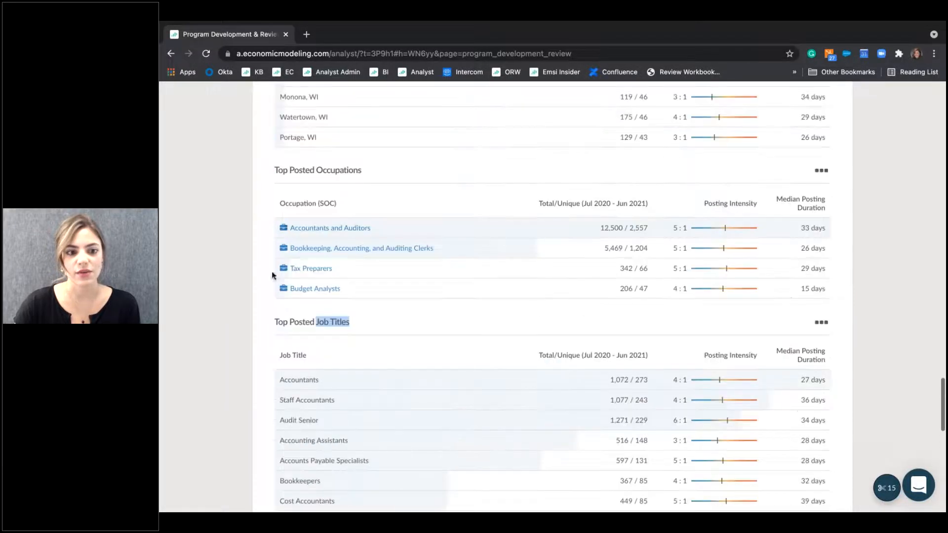
{"action": "scroll", "coordinate": [320, 228], "scroll_direction": "down", "scroll_amount": 5}
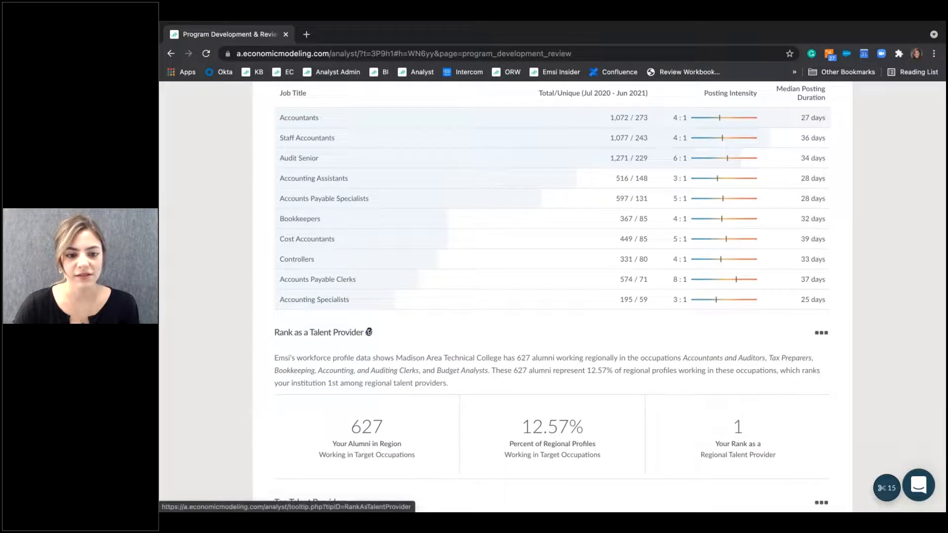
{"action": "left_click", "coordinate": [369, 332]}
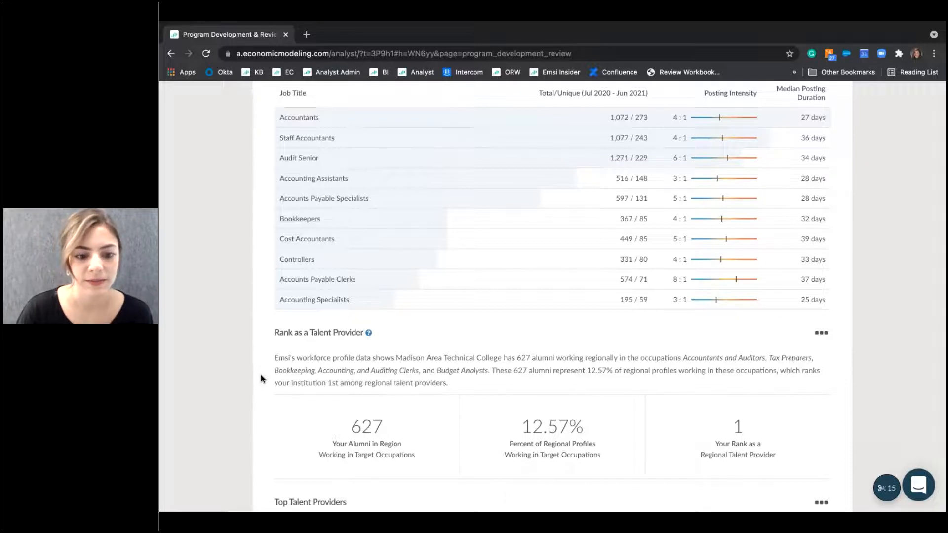
{"action": "scroll", "coordinate": [261, 379], "scroll_direction": "down", "scroll_amount": 4}
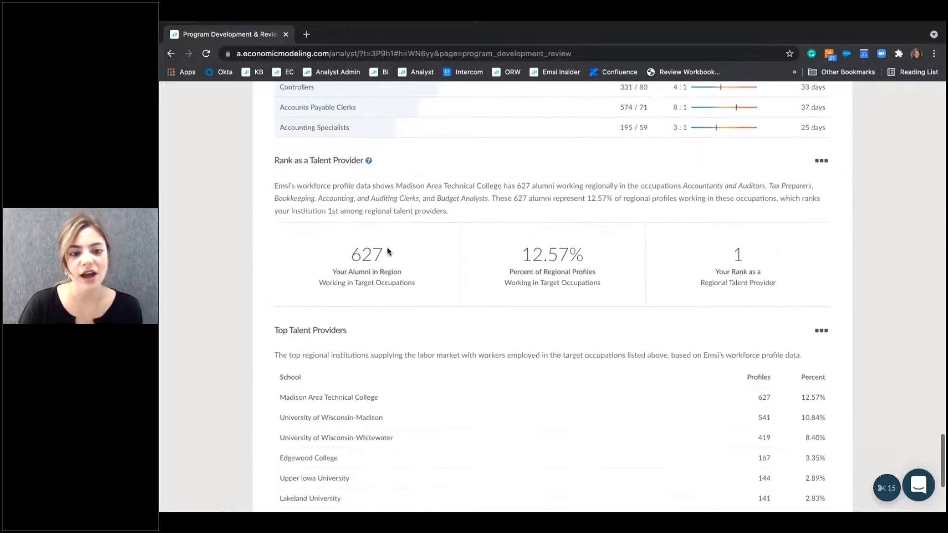
{"action": "left_click_drag", "start_coordinate": [386, 253], "coordinate": [351, 251]}
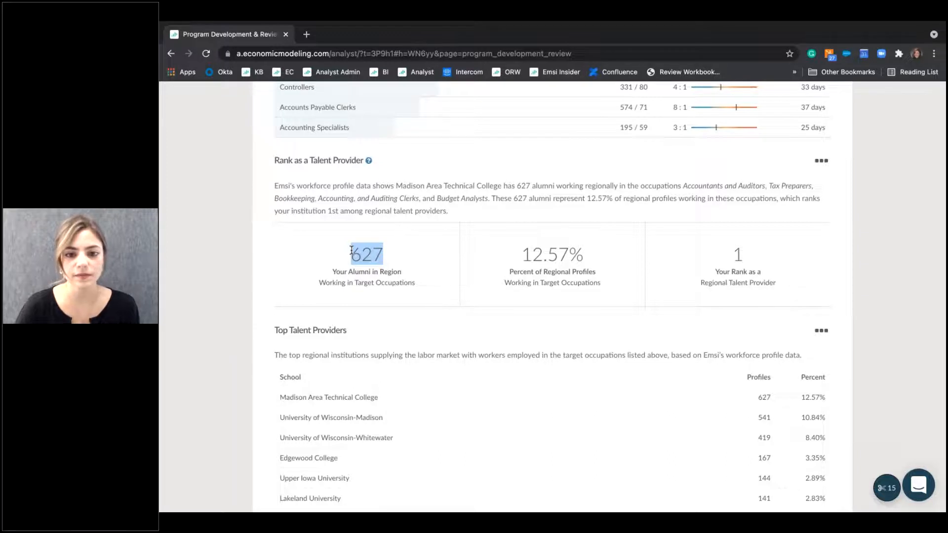
{"action": "left_click_drag", "start_coordinate": [589, 258], "coordinate": [519, 255]}
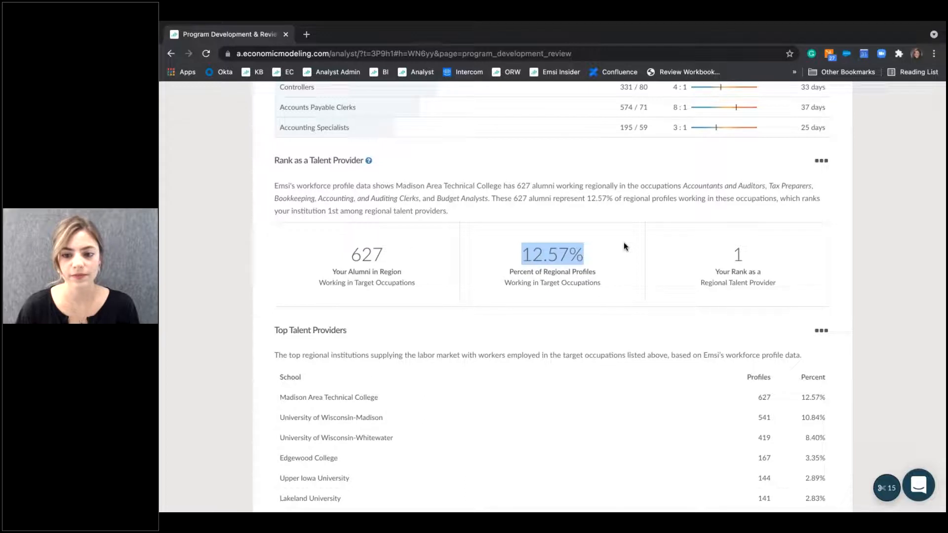
Check the college's profile count under Top Talent Providers, and confirm the labor market stage to bring up the Top Hard Skills analysis.
{"action": "scroll", "coordinate": [726, 324], "scroll_direction": "down", "scroll_amount": 3}
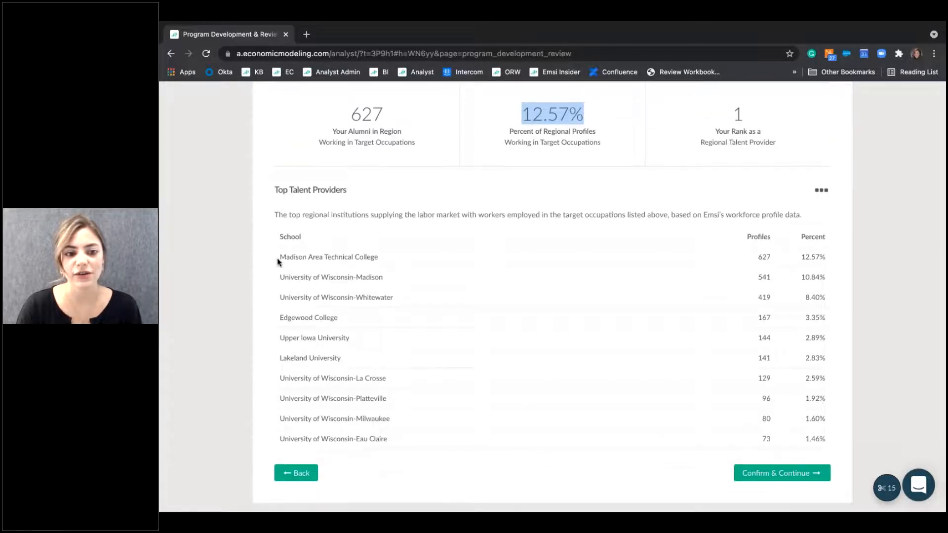
{"action": "left_click_drag", "start_coordinate": [773, 256], "coordinate": [756, 258]}
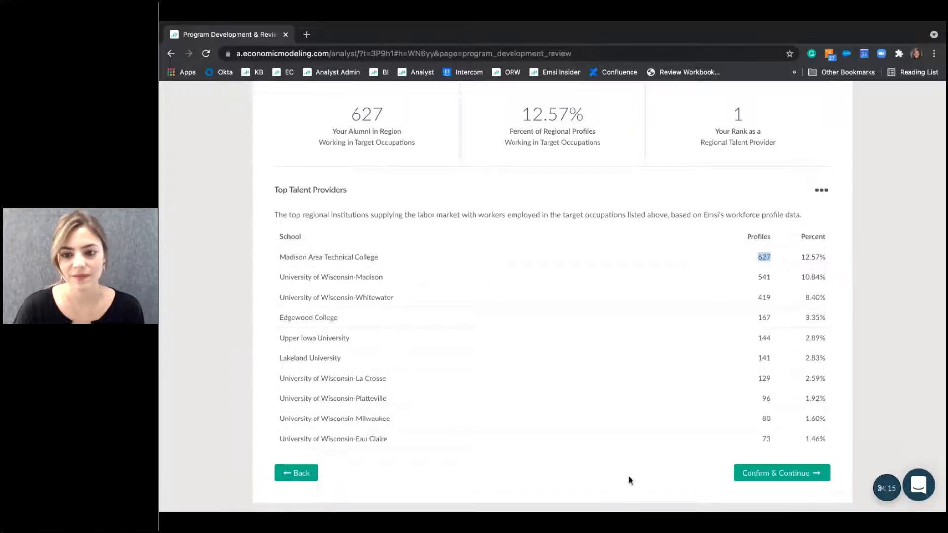
{"action": "left_click", "coordinate": [790, 474]}
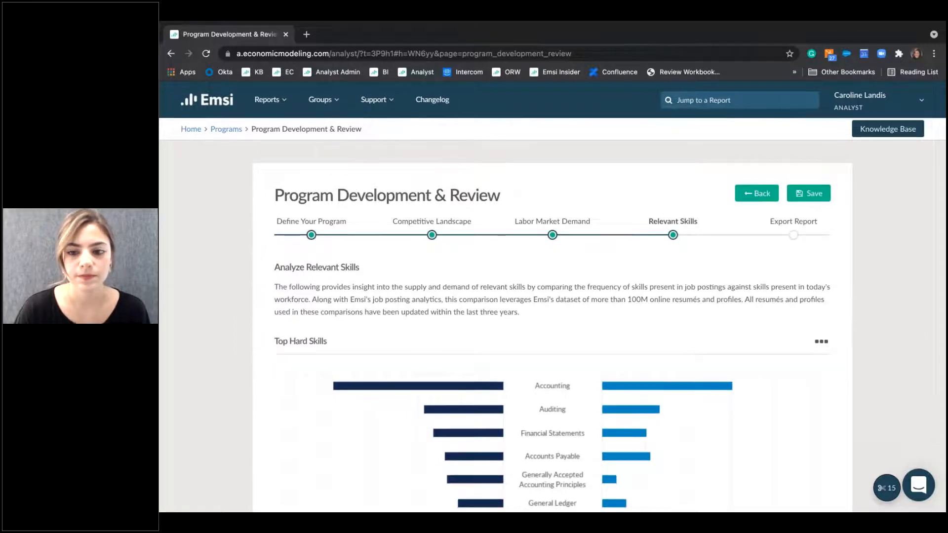
{"action": "scroll", "coordinate": [552, 298], "scroll_direction": "down", "scroll_amount": 4}
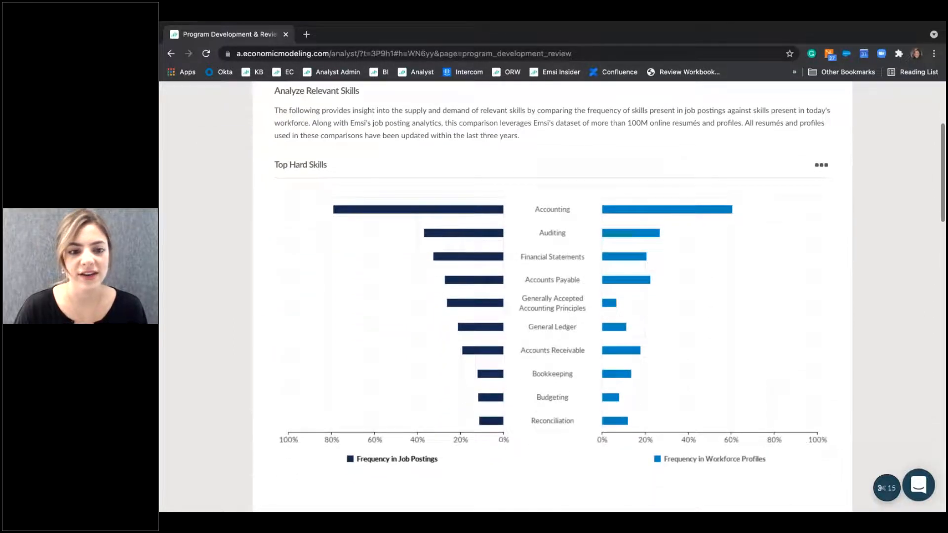
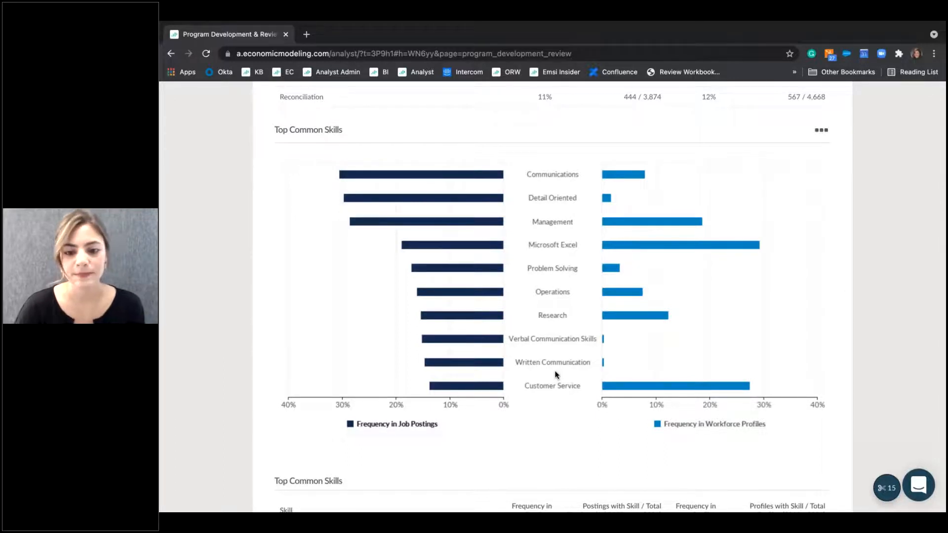
Review the Top Common Skills and Top Qualifications tables, and confirm the relevant skills stage to reach the export stage.
{"action": "scroll", "coordinate": [555, 375], "scroll_direction": "down", "scroll_amount": 3}
{"action": "scroll", "coordinate": [556, 374], "scroll_direction": "down", "scroll_amount": 4}
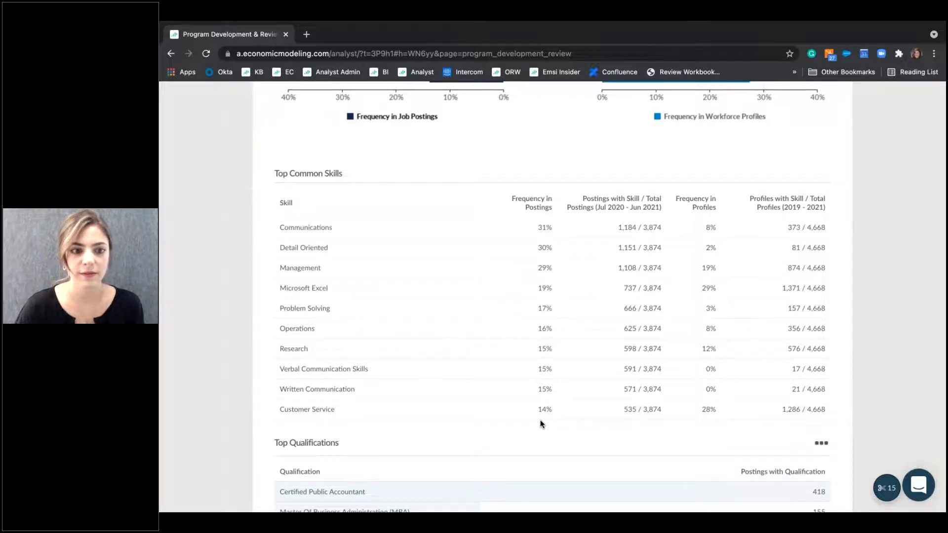
{"action": "scroll", "coordinate": [541, 424], "scroll_direction": "down", "scroll_amount": 5}
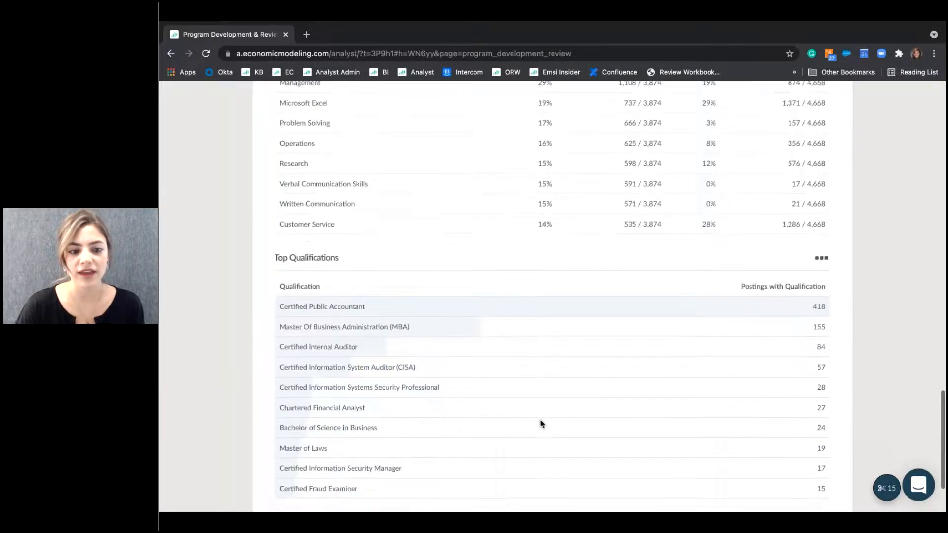
{"action": "scroll", "coordinate": [541, 423], "scroll_direction": "down", "scroll_amount": 1}
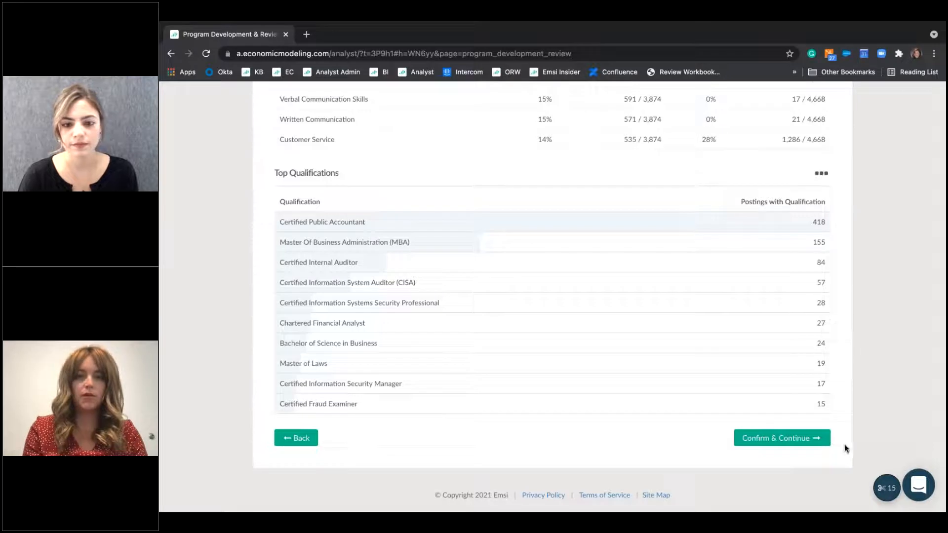
{"action": "left_click", "coordinate": [782, 444]}
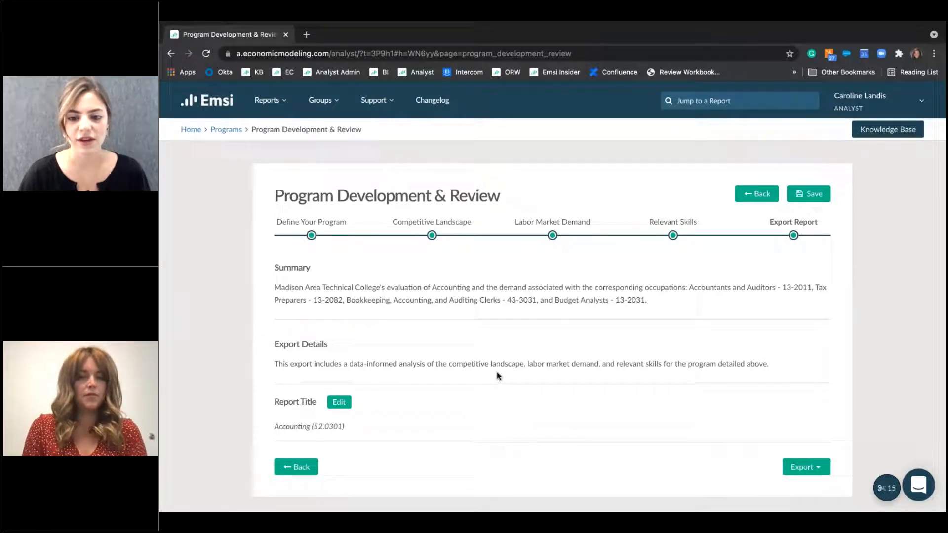
Open the report title for editing and save it as Accounting (52.0301).
{"action": "left_click_drag", "start_coordinate": [348, 428], "coordinate": [275, 433]}
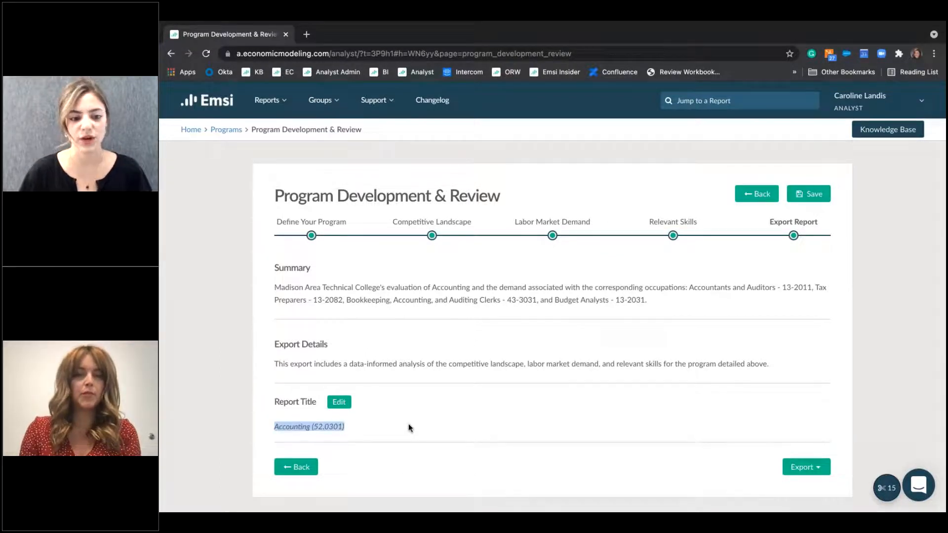
{"action": "left_click", "coordinate": [339, 402]}
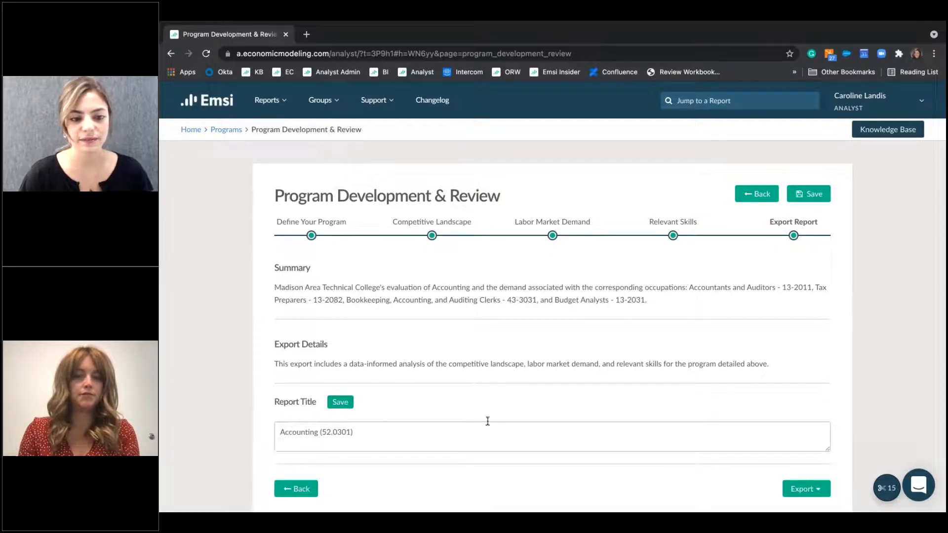
{"action": "left_click", "coordinate": [341, 402]}
Export the finished Program Development & Review report as a PDF.
{"action": "scroll", "coordinate": [842, 363], "scroll_direction": "down", "scroll_amount": 1}
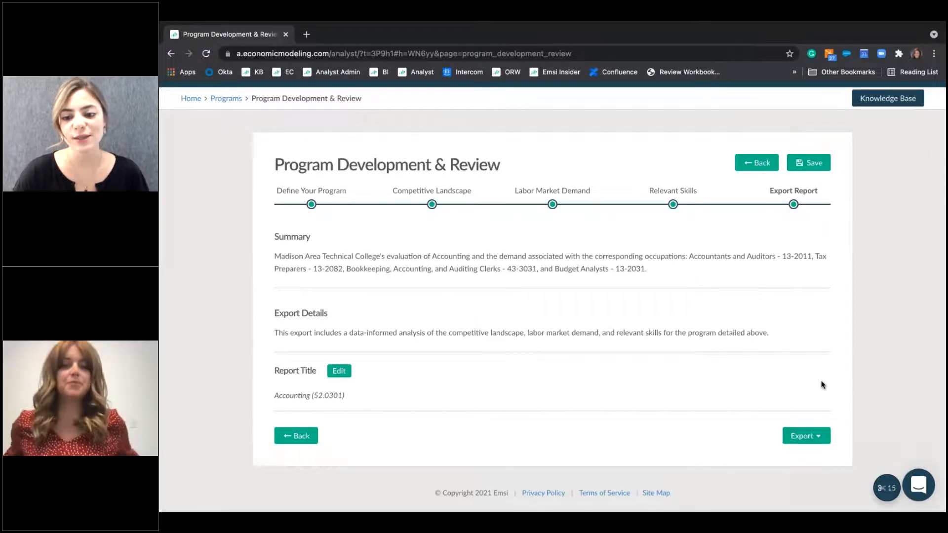
{"action": "scroll", "coordinate": [817, 395], "scroll_direction": "down", "scroll_amount": 1}
{"action": "left_click", "coordinate": [806, 424]}
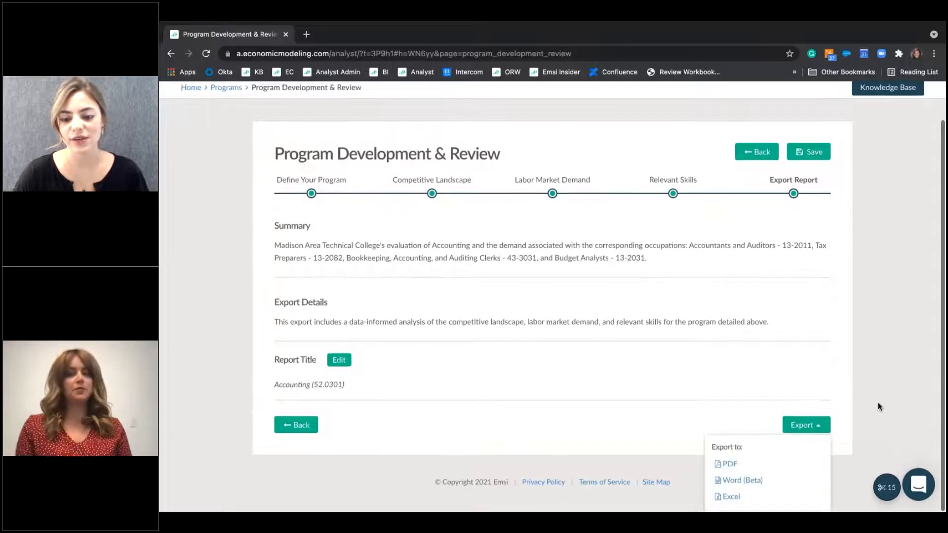
{"action": "left_click", "coordinate": [724, 464]}
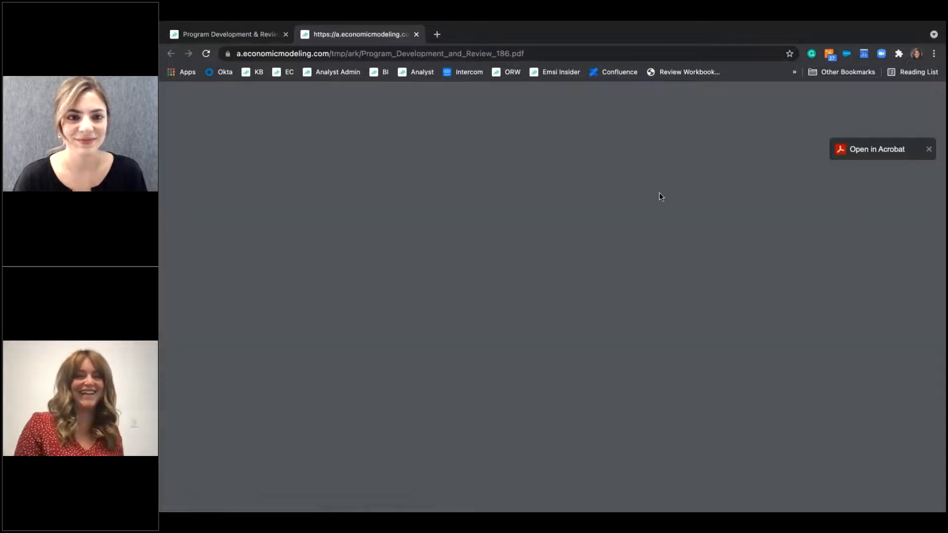
Look through the title page and the Contents page of the exported PDF.
{"action": "scroll", "coordinate": [659, 197], "scroll_direction": "down", "scroll_amount": 3}
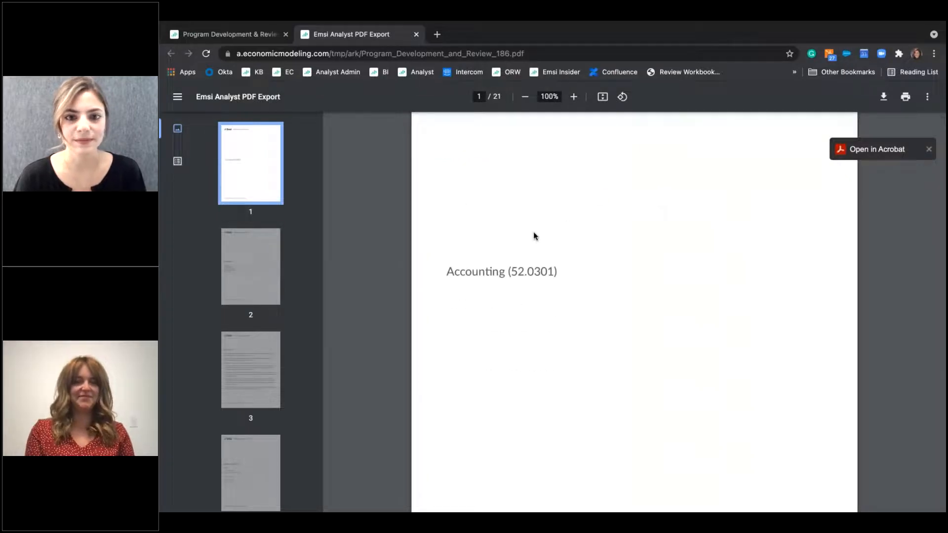
{"action": "scroll", "coordinate": [534, 236], "scroll_direction": "down", "scroll_amount": 10}
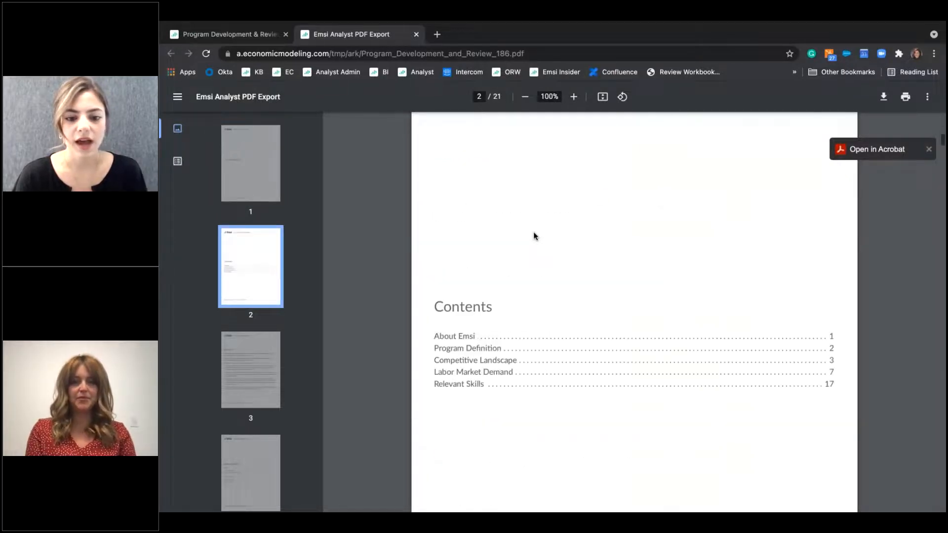
{"action": "scroll", "coordinate": [533, 235], "scroll_direction": "down", "scroll_amount": 2}
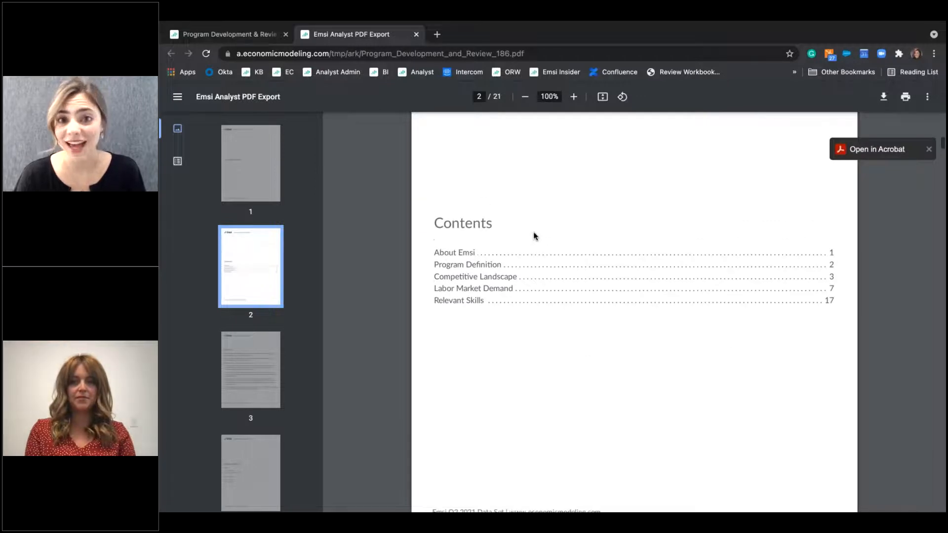
{"action": "scroll", "coordinate": [533, 236], "scroll_direction": "down", "scroll_amount": 1}
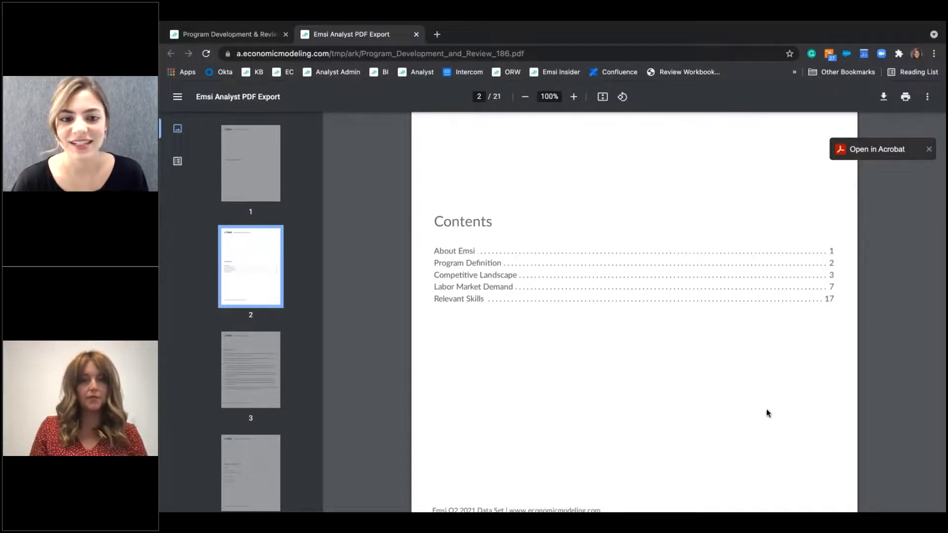
{"action": "scroll", "coordinate": [766, 409], "scroll_direction": "down", "scroll_amount": 1}
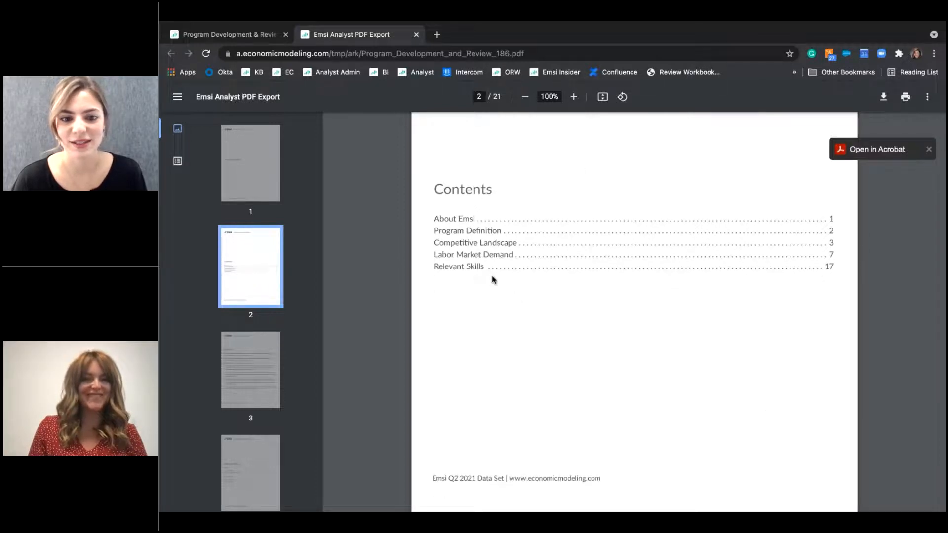
{"action": "scroll", "coordinate": [522, 378], "scroll_direction": "down", "scroll_amount": 1}
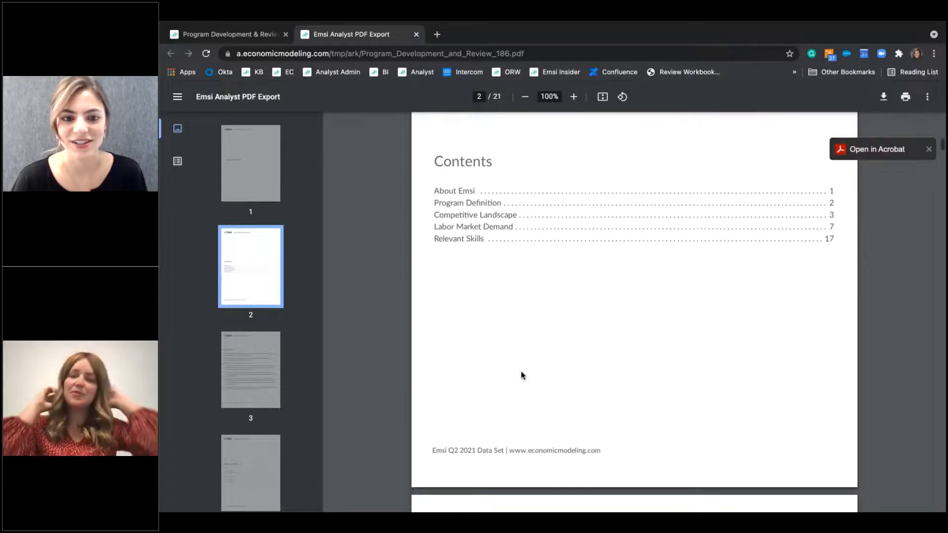
Read the About Emsi page, including its three-pronged approach to labor market information.
{"action": "scroll", "coordinate": [522, 376], "scroll_direction": "down", "scroll_amount": 10}
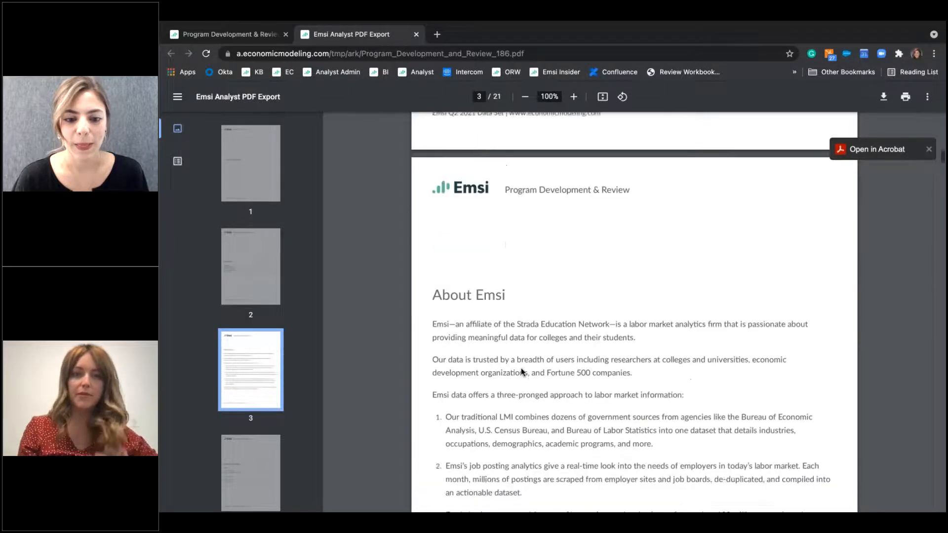
{"action": "scroll", "coordinate": [521, 369], "scroll_direction": "down", "scroll_amount": 2}
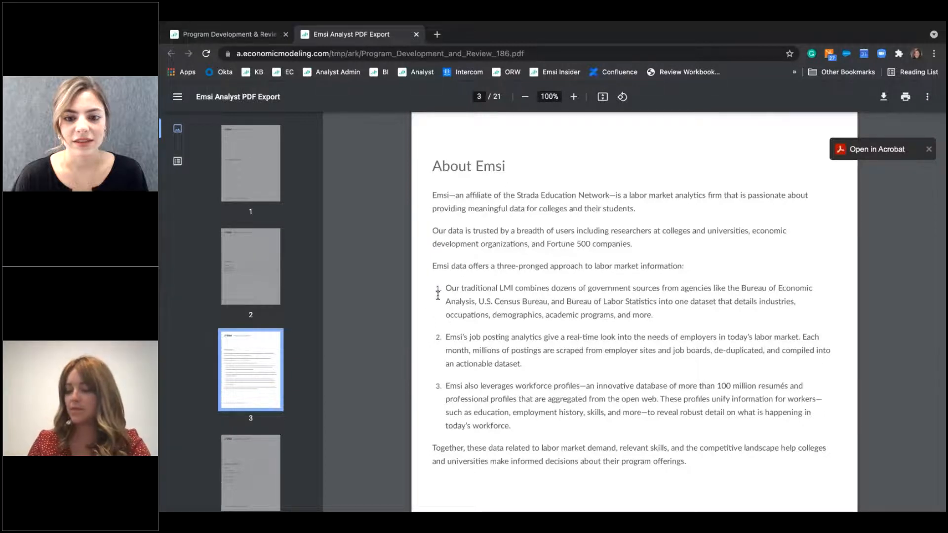
{"action": "scroll", "coordinate": [438, 295], "scroll_direction": "down", "scroll_amount": 1}
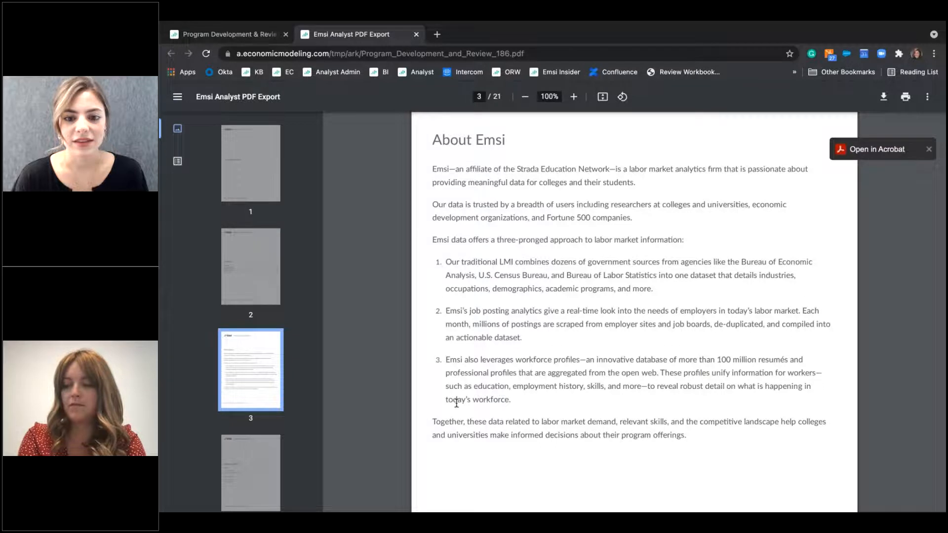
Review the Program Definition page and the Competitive Landscape parameters for institution sectors, education levels, program type and region.
{"action": "scroll", "coordinate": [456, 402], "scroll_direction": "down", "scroll_amount": 10}
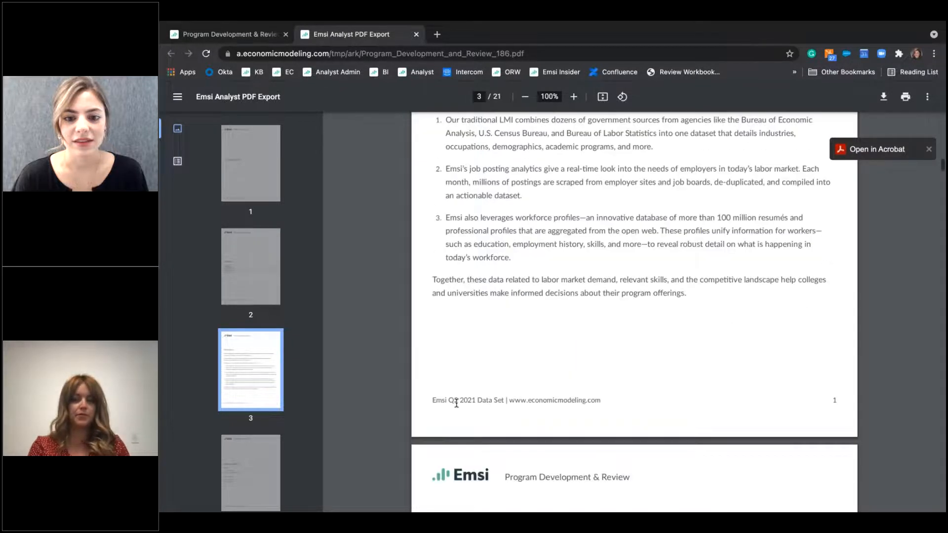
{"action": "scroll", "coordinate": [490, 395], "scroll_direction": "down", "scroll_amount": 5}
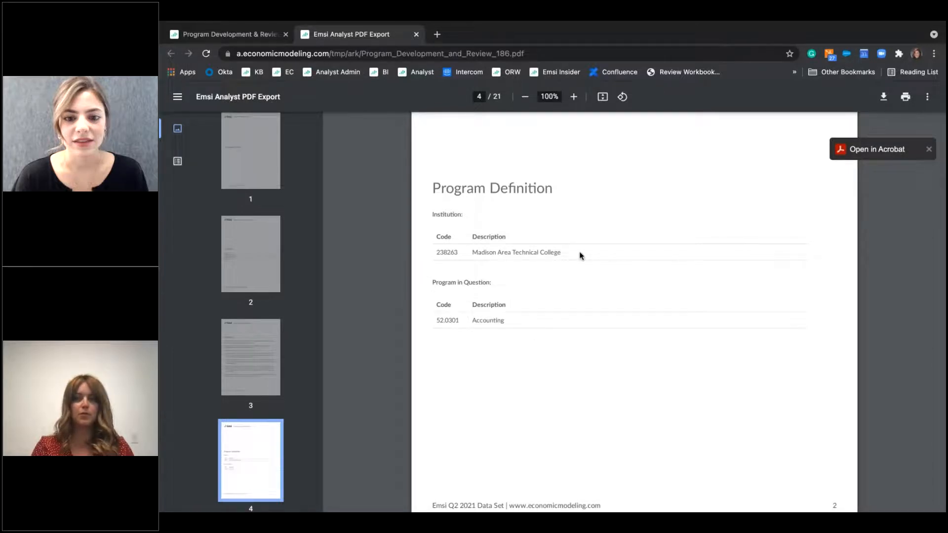
{"action": "scroll", "coordinate": [580, 252], "scroll_direction": "down", "scroll_amount": 9}
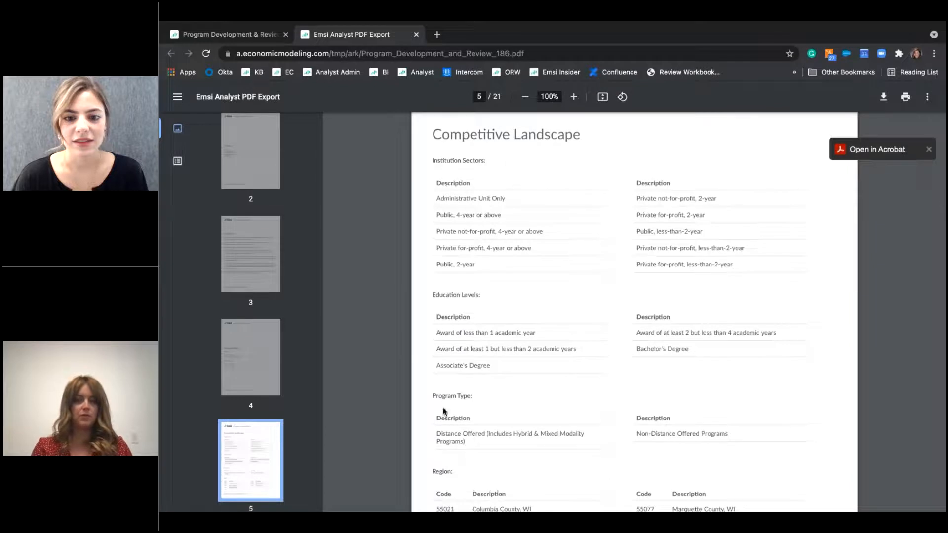
{"action": "scroll", "coordinate": [444, 411], "scroll_direction": "down", "scroll_amount": 1}
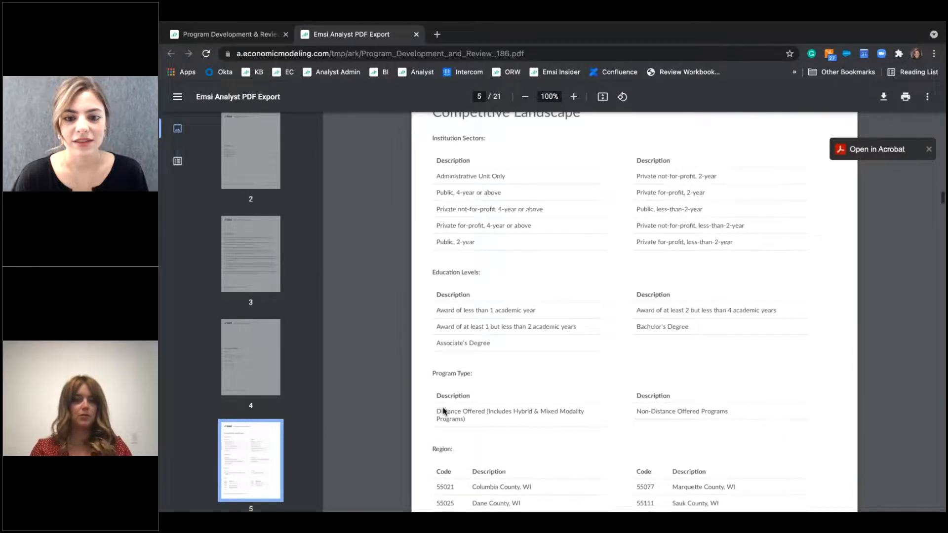
{"action": "scroll", "coordinate": [443, 411], "scroll_direction": "down", "scroll_amount": 4}
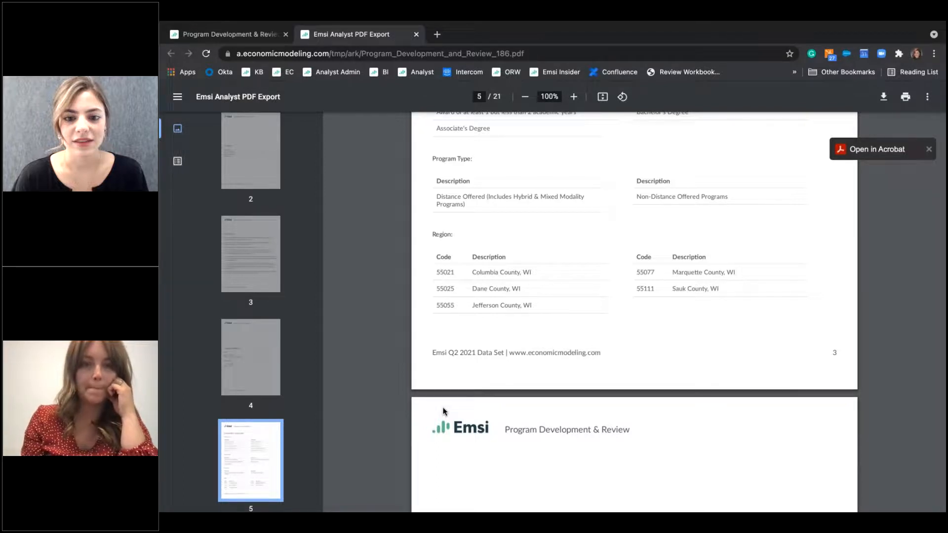
{"action": "scroll", "coordinate": [443, 412], "scroll_direction": "up", "scroll_amount": 4}
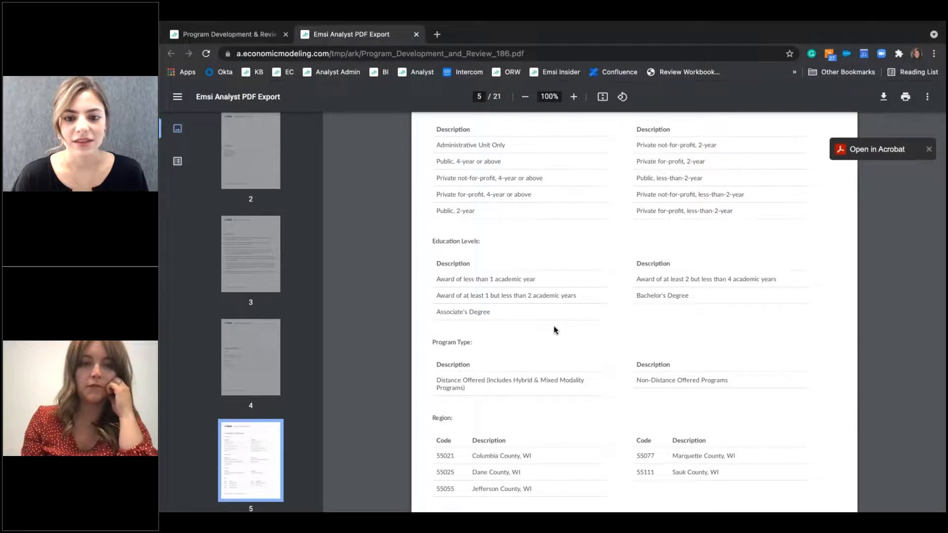
Check the Additional Competing Programs and the student charges settings on page 6 of the PDF.
{"action": "scroll", "coordinate": [554, 328], "scroll_direction": "down", "scroll_amount": 5}
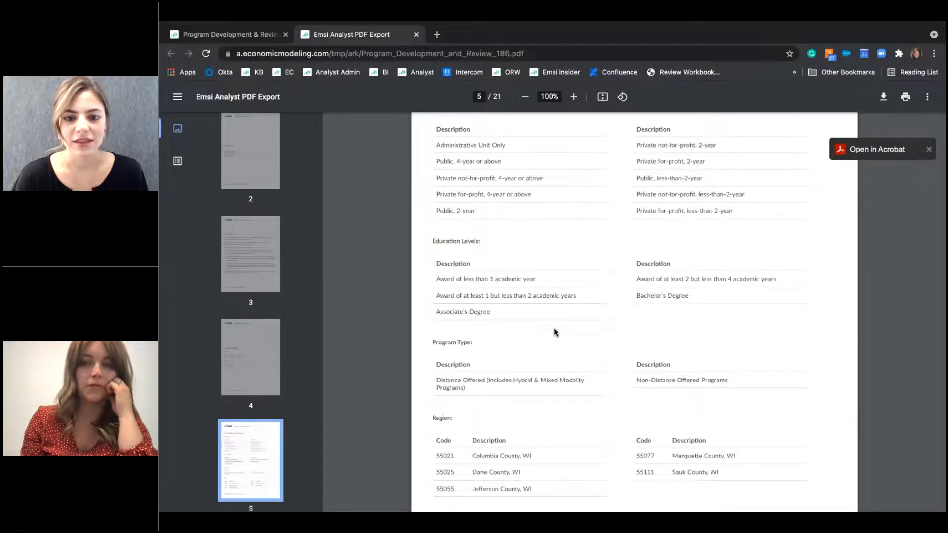
{"action": "scroll", "coordinate": [555, 330], "scroll_direction": "down", "scroll_amount": 4}
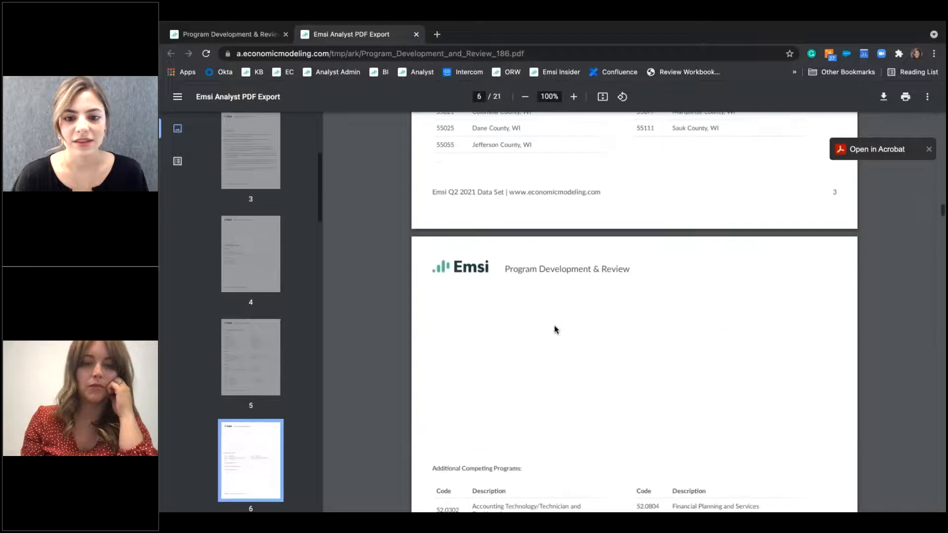
{"action": "scroll", "coordinate": [554, 325], "scroll_direction": "down", "scroll_amount": 2}
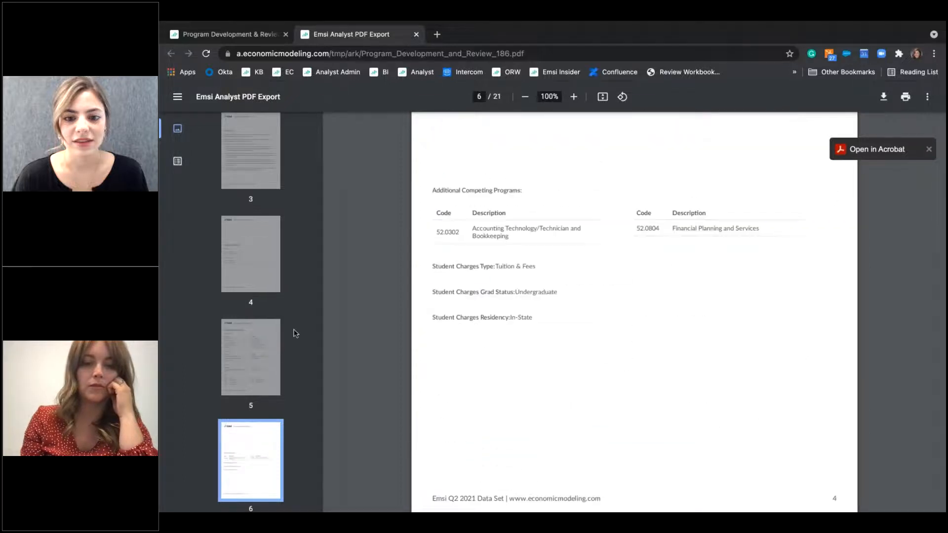
Go to page 7 of the PDF and review the Program Overview chart and Completions by Institution table.
{"action": "scroll", "coordinate": [258, 348], "scroll_direction": "down", "scroll_amount": 1}
{"action": "scroll", "coordinate": [258, 352], "scroll_direction": "down", "scroll_amount": 6}
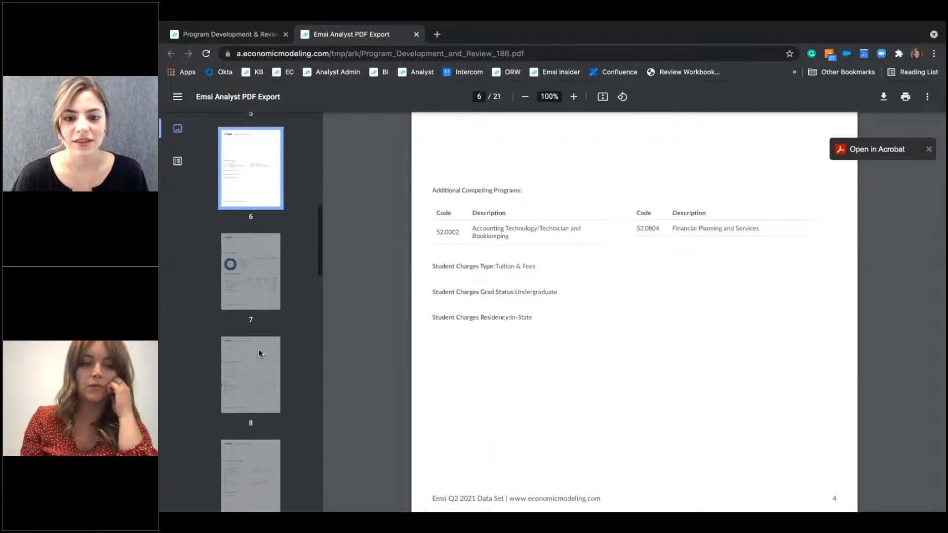
{"action": "left_click", "coordinate": [245, 203]}
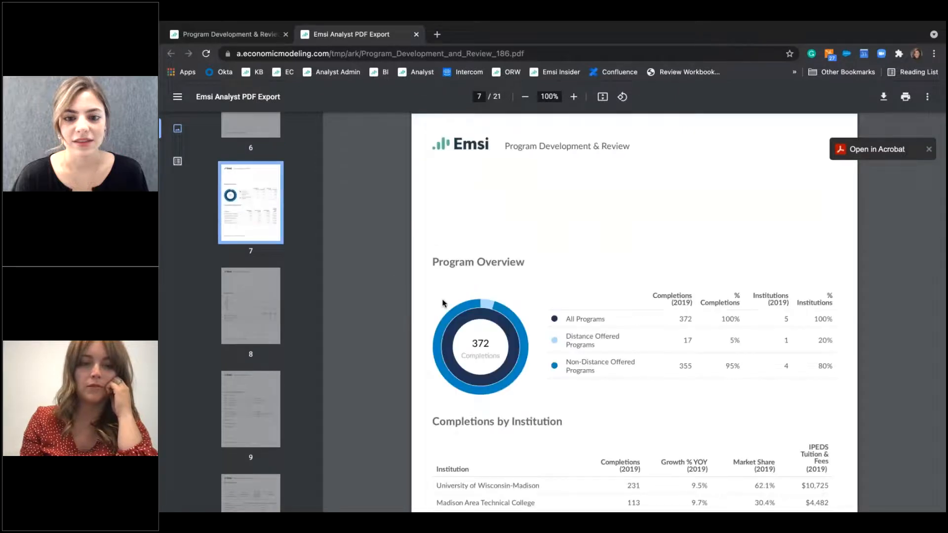
{"action": "scroll", "coordinate": [443, 303], "scroll_direction": "down", "scroll_amount": 3}
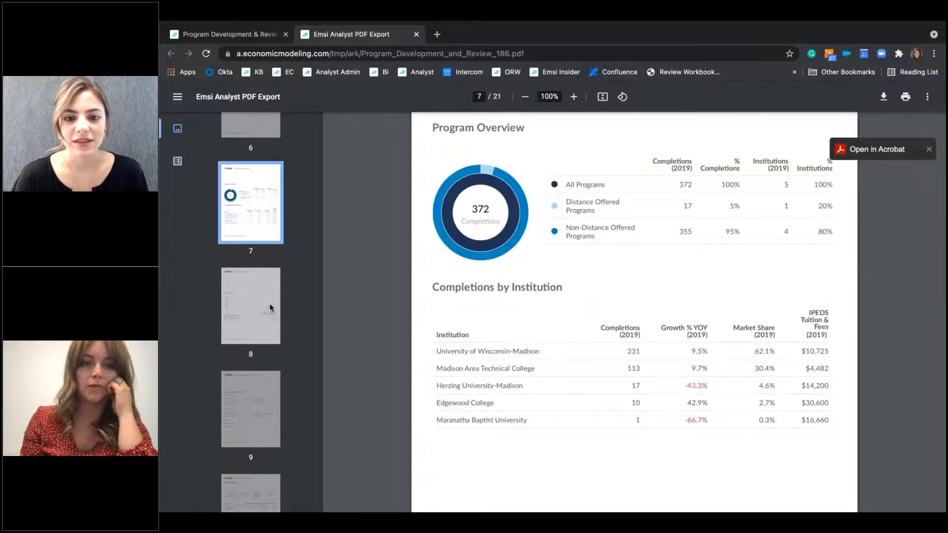
Go to page 10 of the PDF and review the Target Occupations figures and Regional Trends chart.
{"action": "scroll", "coordinate": [268, 304], "scroll_direction": "down", "scroll_amount": 3}
{"action": "left_click", "coordinate": [253, 354]}
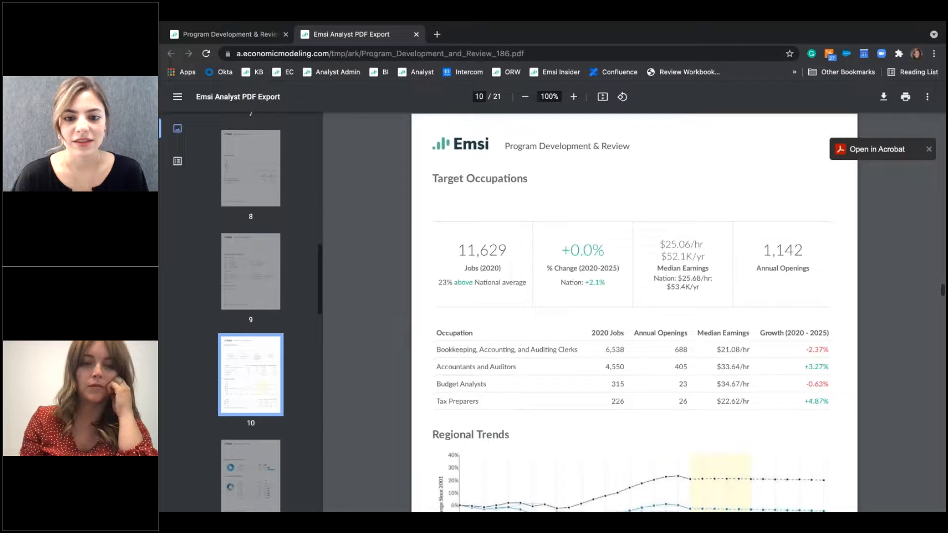
{"action": "scroll", "coordinate": [254, 393], "scroll_direction": "down", "scroll_amount": 4}
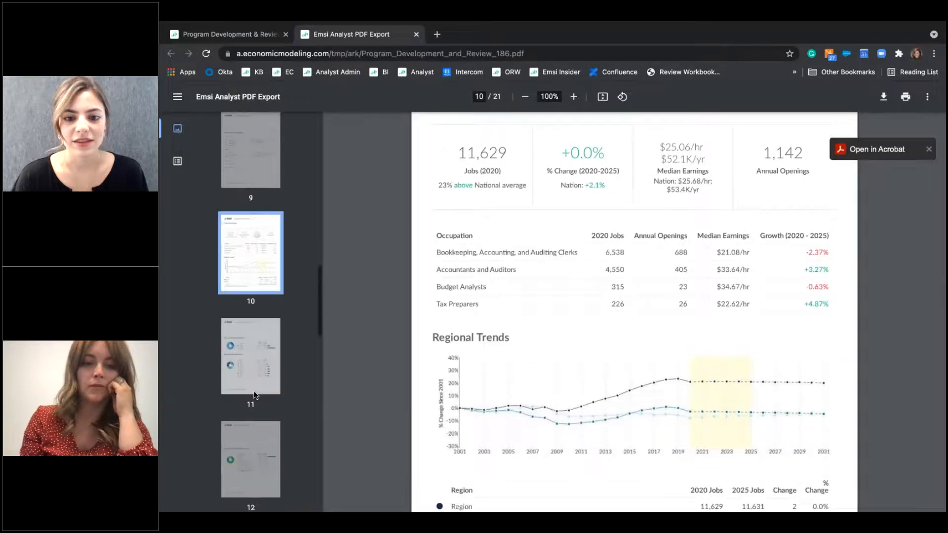
Go to page 15 of the PDF and review the Job Postings Regional Breakdown map and county table.
{"action": "scroll", "coordinate": [255, 394], "scroll_direction": "down", "scroll_amount": 5}
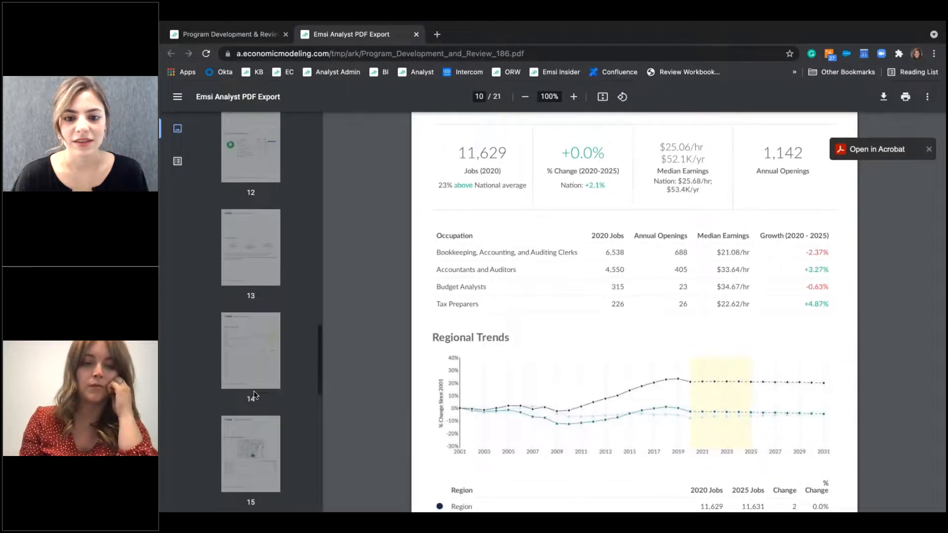
{"action": "left_click", "coordinate": [253, 395]}
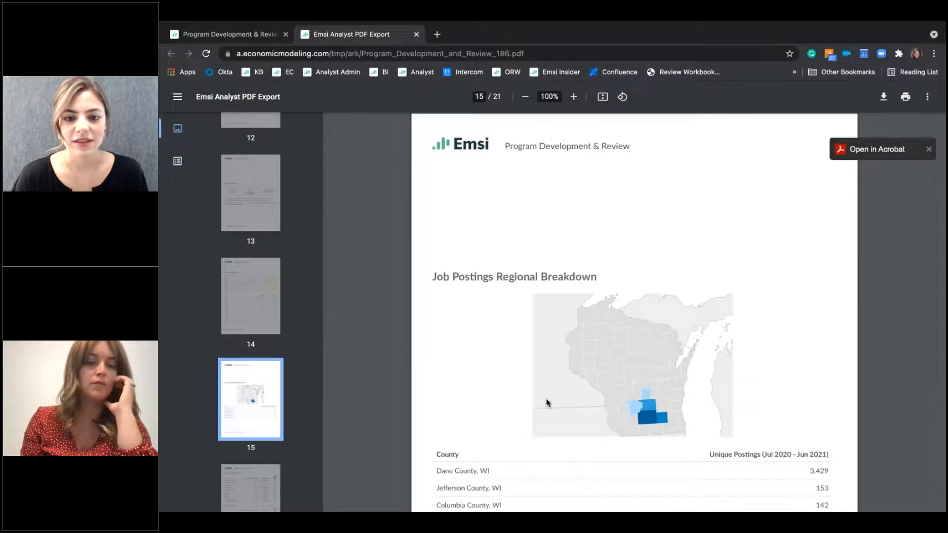
{"action": "scroll", "coordinate": [546, 400], "scroll_direction": "down", "scroll_amount": 3}
{"action": "scroll", "coordinate": [251, 316], "scroll_direction": "down", "scroll_amount": 3}
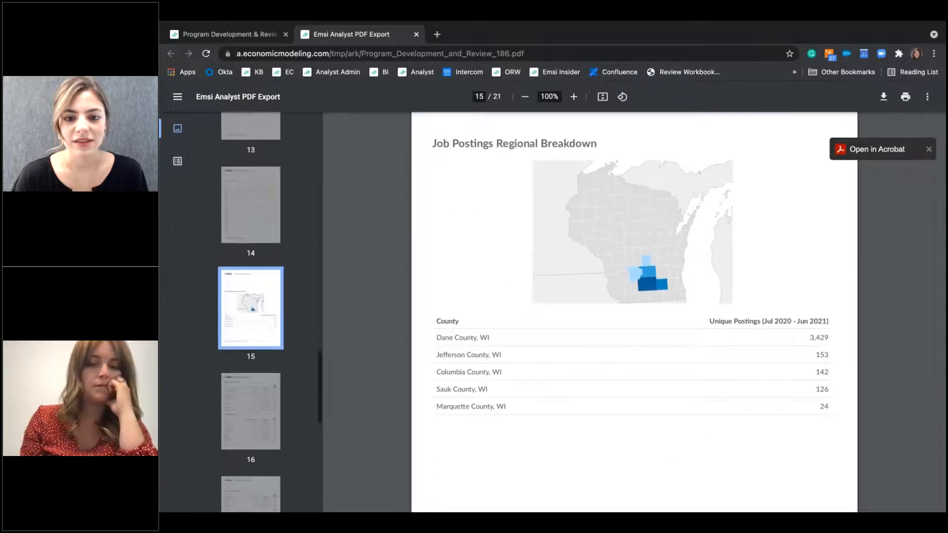
Review the top companies, cities, posted occupations, job titles and skills comparison on pages 16 to 19 of the PDF, and close it.
{"action": "left_click", "coordinate": [250, 384]}
{"action": "scroll", "coordinate": [251, 345], "scroll_direction": "down", "scroll_amount": 3}
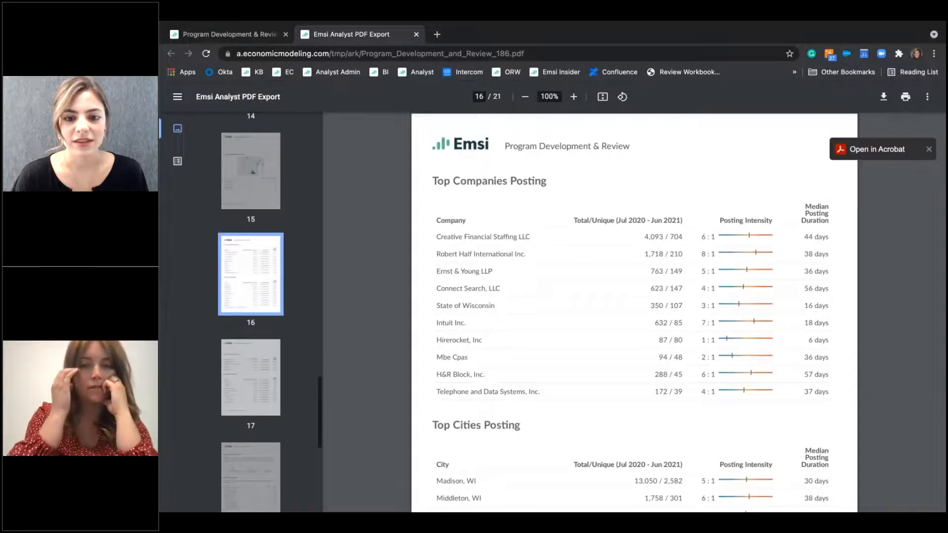
{"action": "left_click", "coordinate": [250, 377]}
{"action": "key", "text": "Down"}
{"action": "key", "text": "Down"}
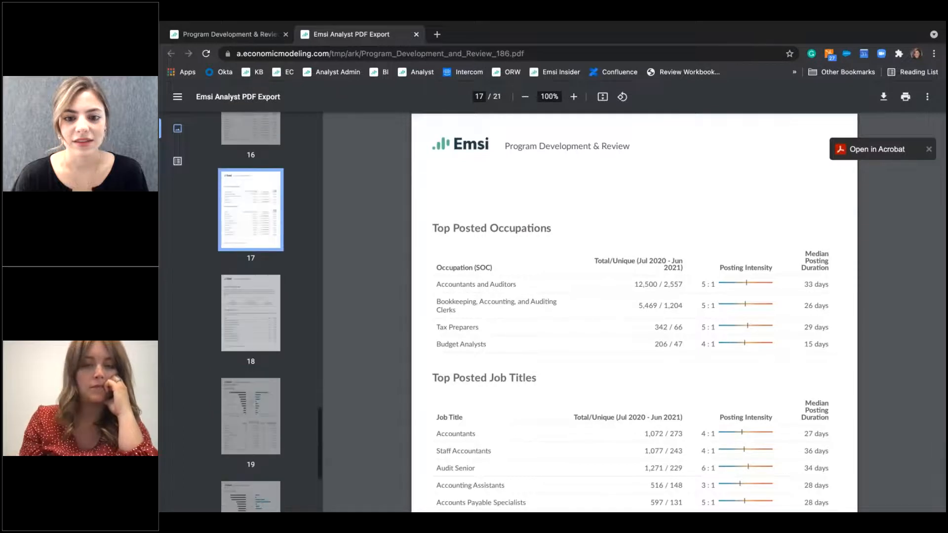
{"action": "scroll", "coordinate": [493, 386], "scroll_direction": "down", "scroll_amount": 3}
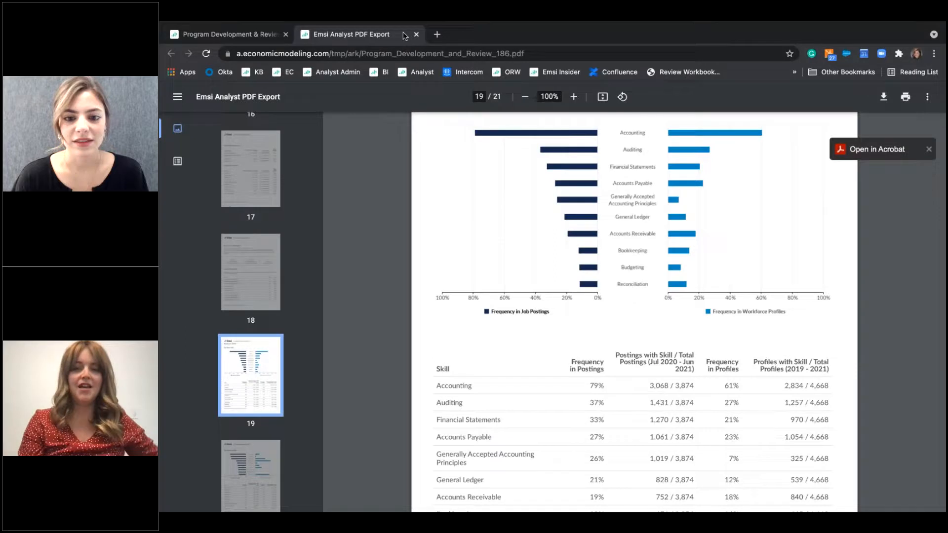
{"action": "left_click", "coordinate": [416, 62]}
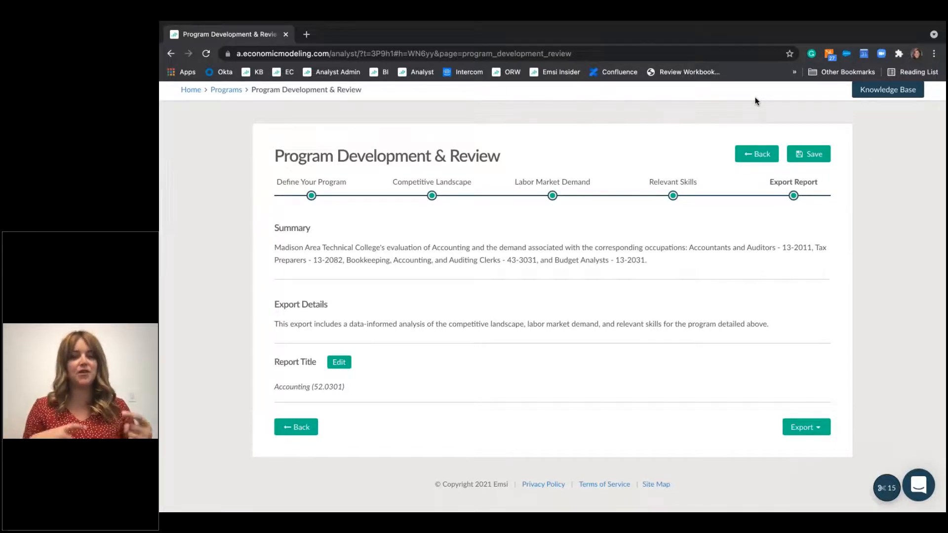
{"action": "key", "text": "ctrl+Left"}
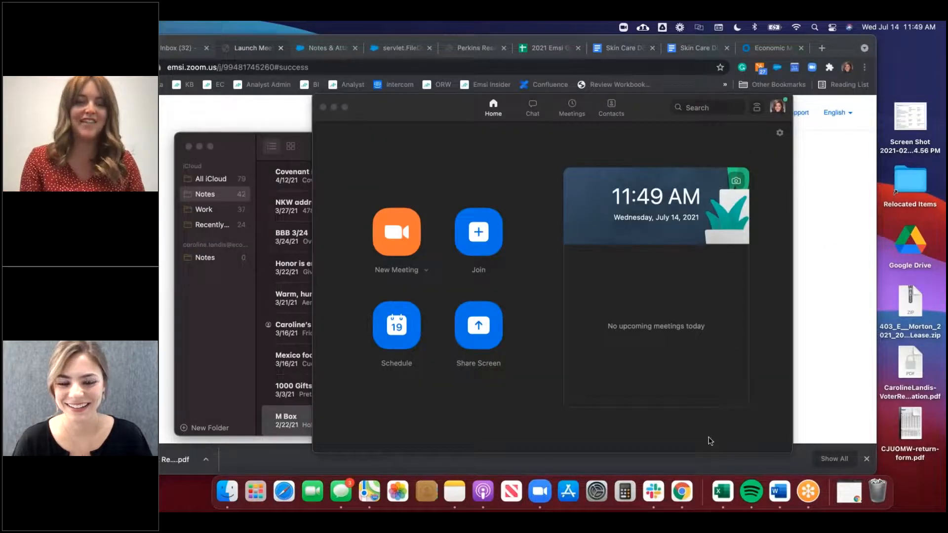
{"action": "left_click", "coordinate": [814, 441]}
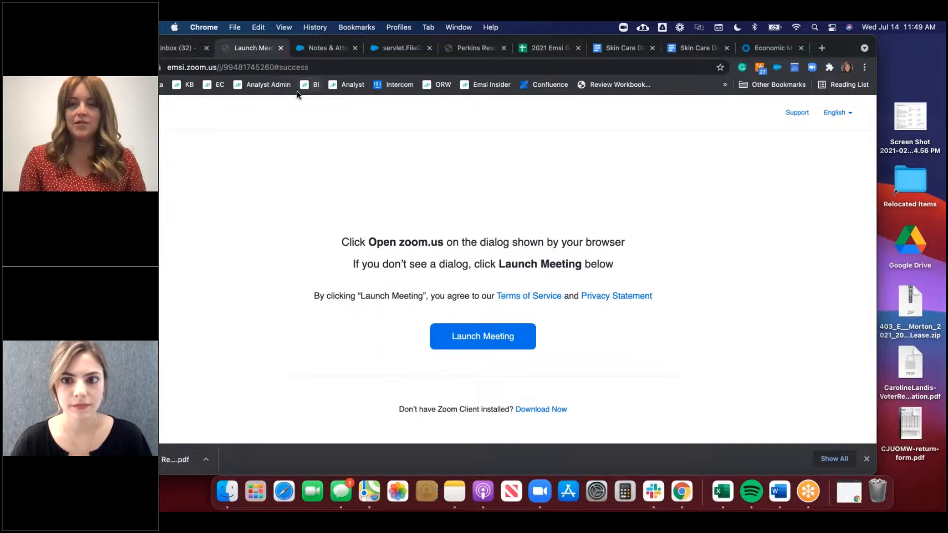
{"action": "key", "text": "ctrl+Right"}
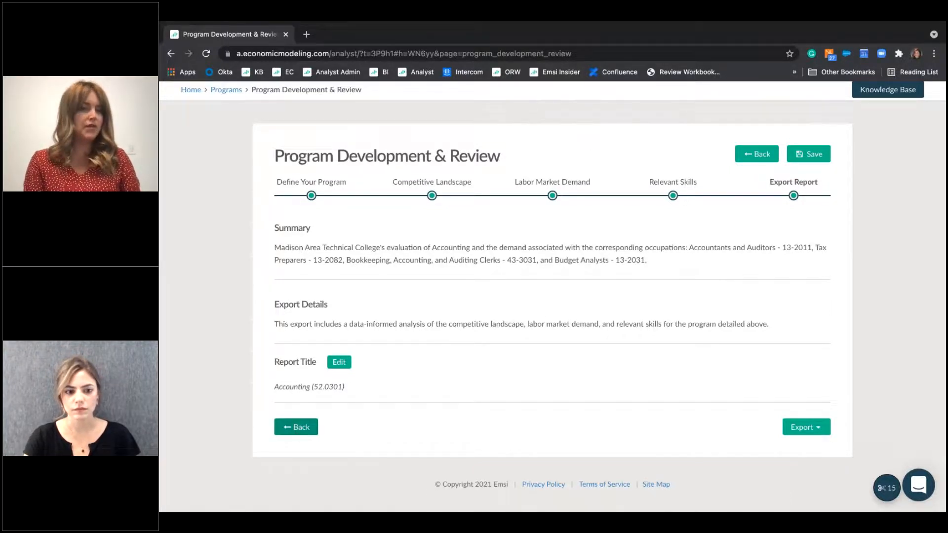
Go back from the Export Report stage to the Labor Market Demand settings and open the explanation of education level filtering.
{"action": "left_click", "coordinate": [296, 427]}
{"action": "scroll", "coordinate": [329, 392], "scroll_direction": "down", "scroll_amount": 10}
{"action": "scroll", "coordinate": [330, 393], "scroll_direction": "down", "scroll_amount": 10}
{"action": "left_click", "coordinate": [295, 425]}
{"action": "scroll", "coordinate": [551, 336], "scroll_direction": "down", "scroll_amount": 20}
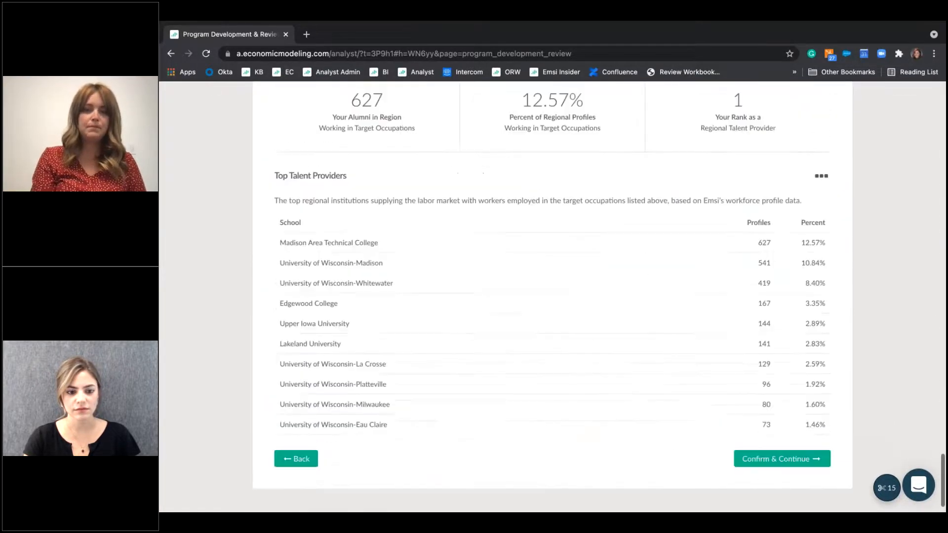
{"action": "left_click", "coordinate": [296, 458]}
{"action": "scroll", "coordinate": [302, 346], "scroll_direction": "down", "scroll_amount": 10}
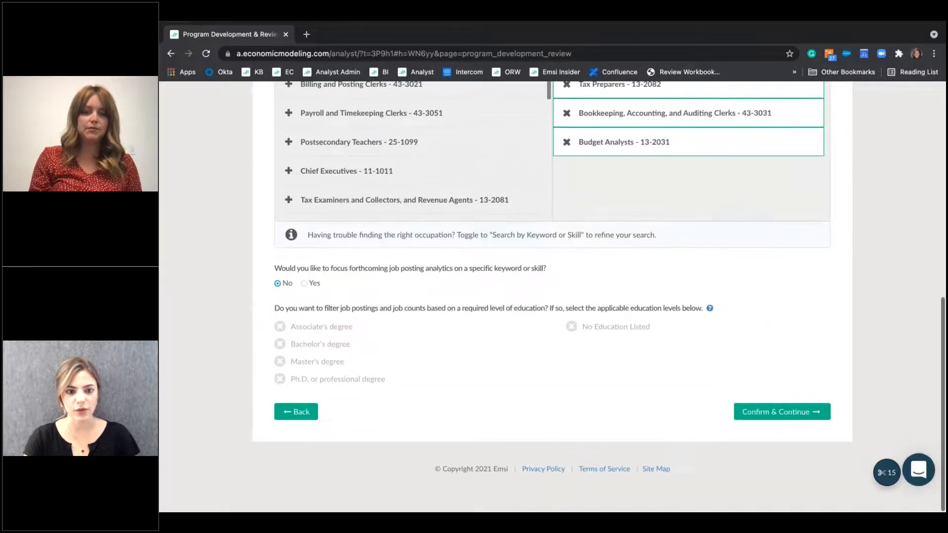
{"action": "scroll", "coordinate": [328, 359], "scroll_direction": "up", "scroll_amount": 1}
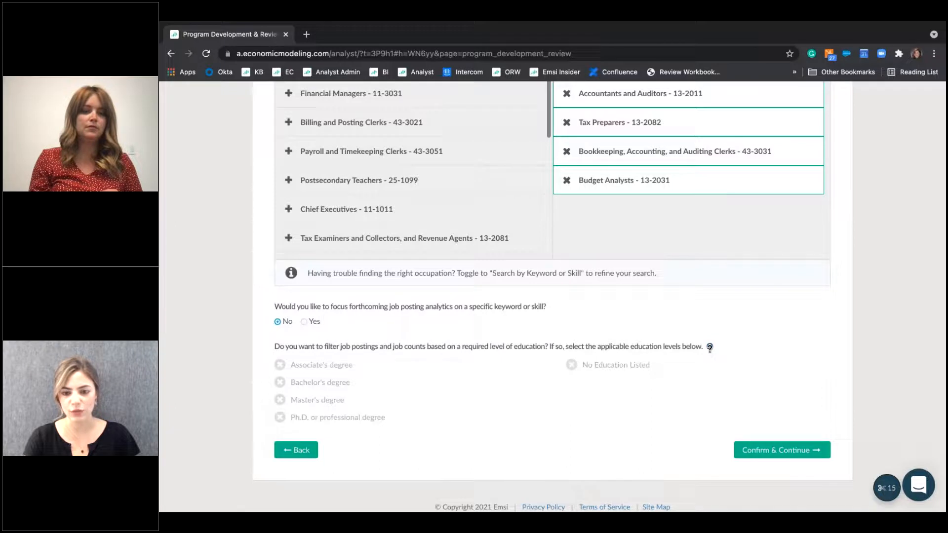
{"action": "left_click", "coordinate": [709, 347]}
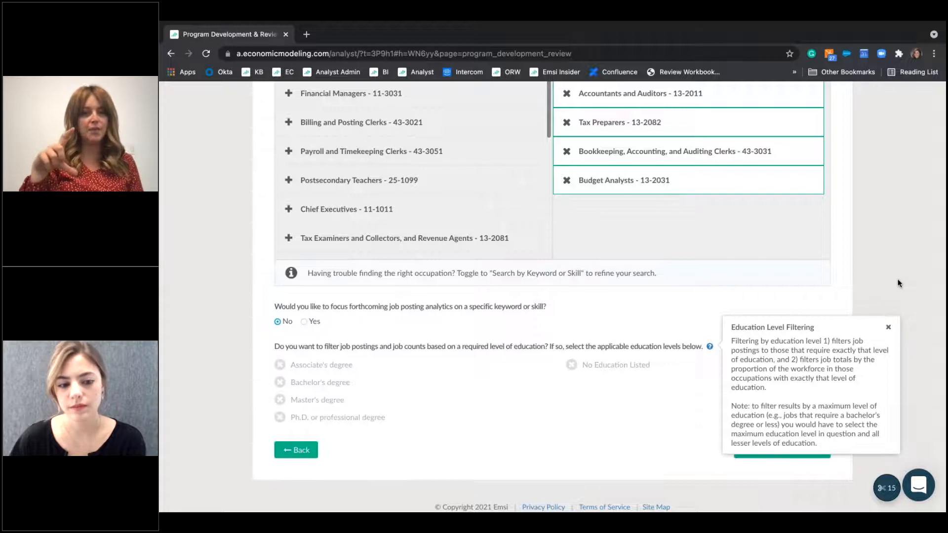
Go back to the Competitive Landscape settings and exclude the public, private not-for-profit and private for-profit 4-year or above sectors.
{"action": "left_click", "coordinate": [296, 450]}
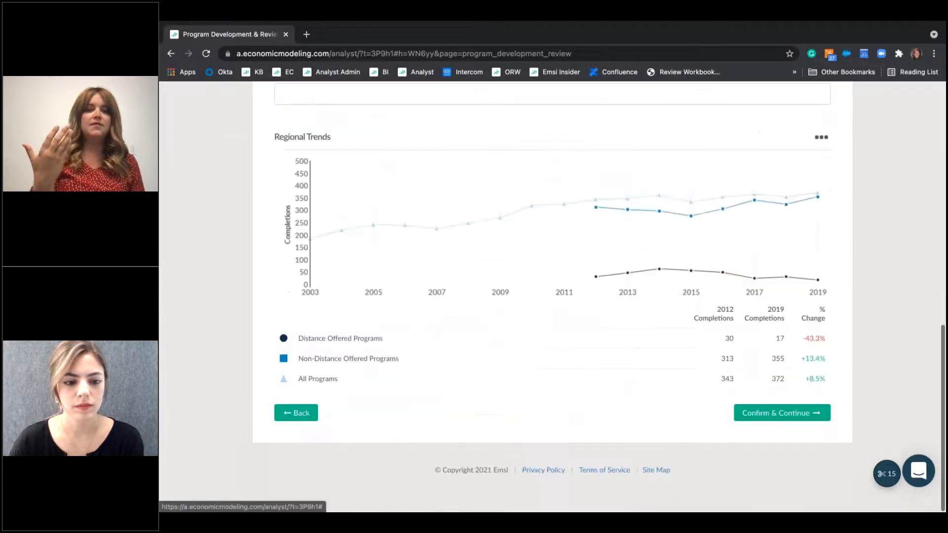
{"action": "left_click", "coordinate": [301, 424]}
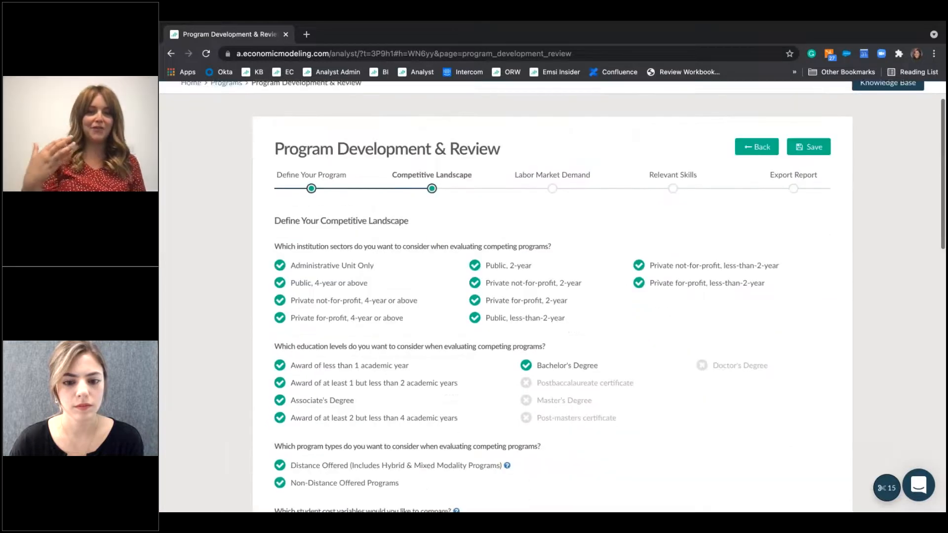
{"action": "scroll", "coordinate": [551, 296], "scroll_direction": "down", "scroll_amount": 3}
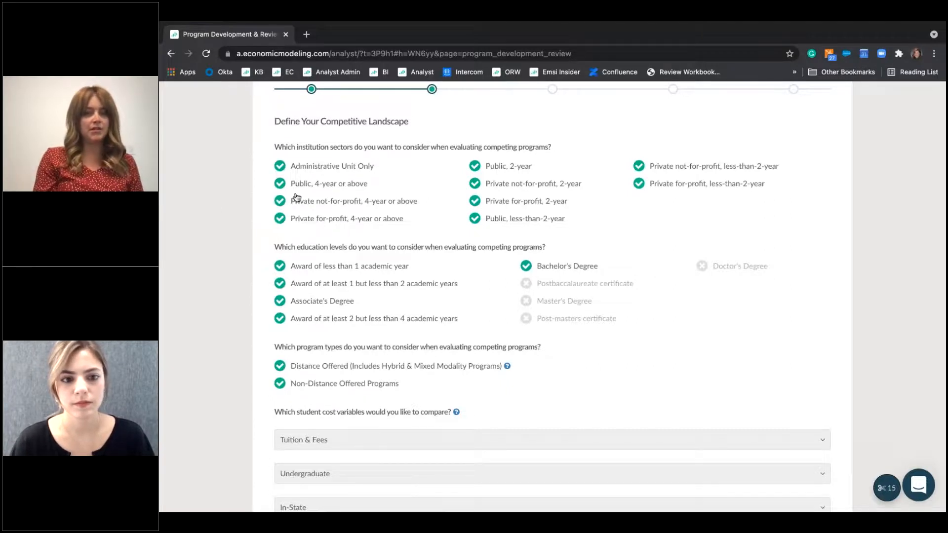
{"action": "left_click", "coordinate": [280, 183]}
{"action": "left_click", "coordinate": [279, 201]}
{"action": "left_click", "coordinate": [296, 220]}
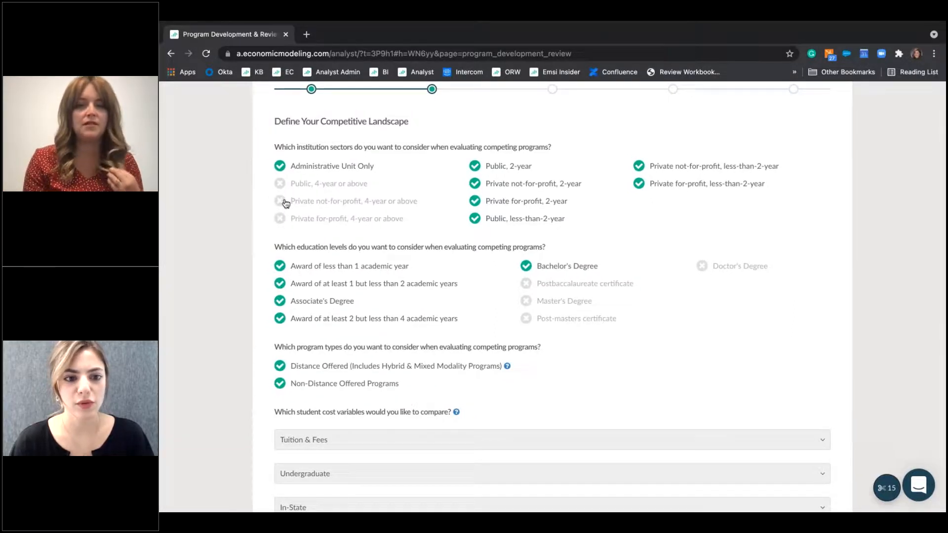
Confirm the reduced sector selection, check the Program Overview and Completions by Institution results, and return to the Competitive Landscape settings.
{"action": "scroll", "coordinate": [440, 225], "scroll_direction": "down", "scroll_amount": 9}
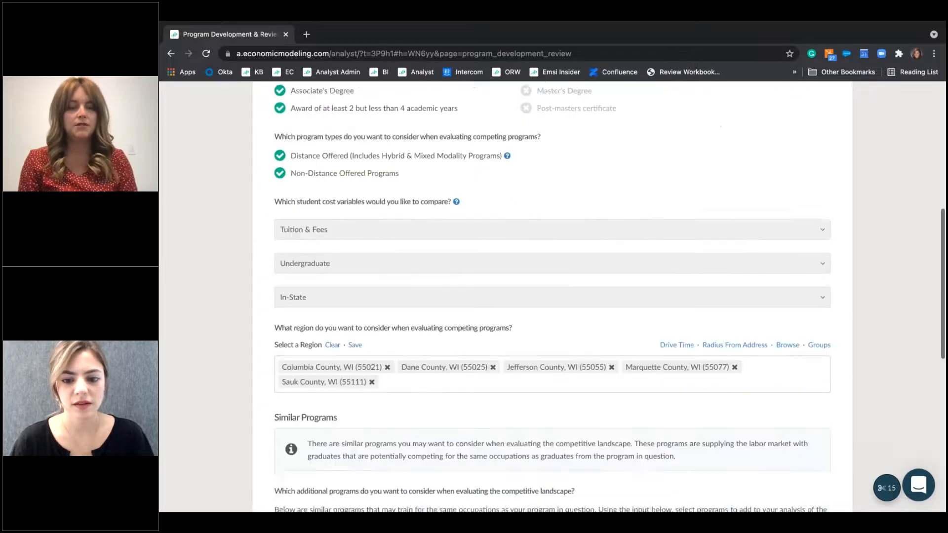
{"action": "scroll", "coordinate": [543, 321], "scroll_direction": "down", "scroll_amount": 6}
{"action": "left_click", "coordinate": [780, 427]}
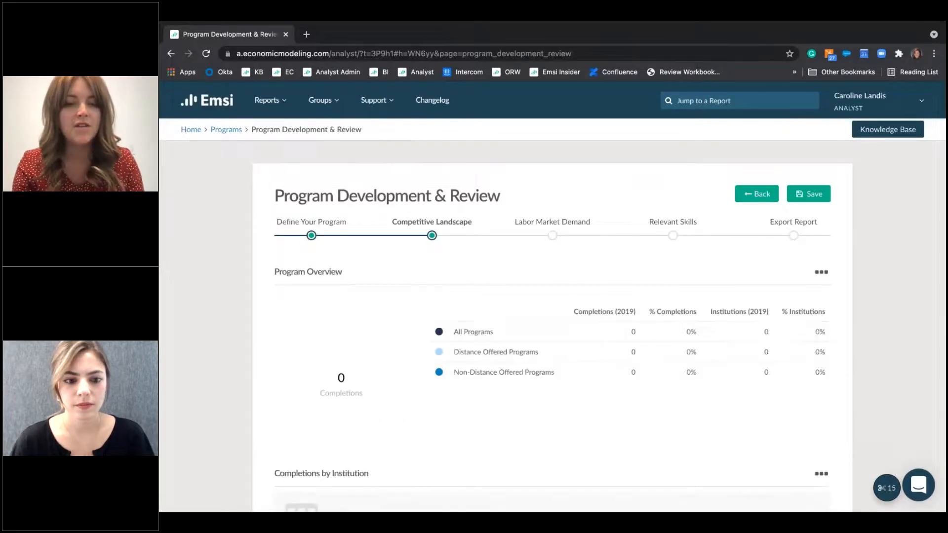
{"action": "scroll", "coordinate": [486, 339], "scroll_direction": "down", "scroll_amount": 5}
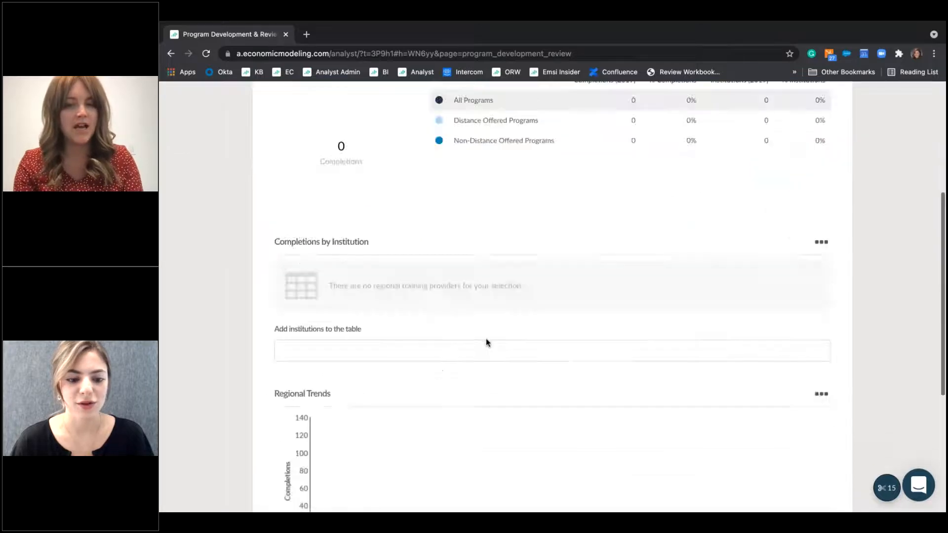
{"action": "scroll", "coordinate": [486, 339], "scroll_direction": "down", "scroll_amount": 5}
{"action": "scroll", "coordinate": [561, 309], "scroll_direction": "up", "scroll_amount": 10}
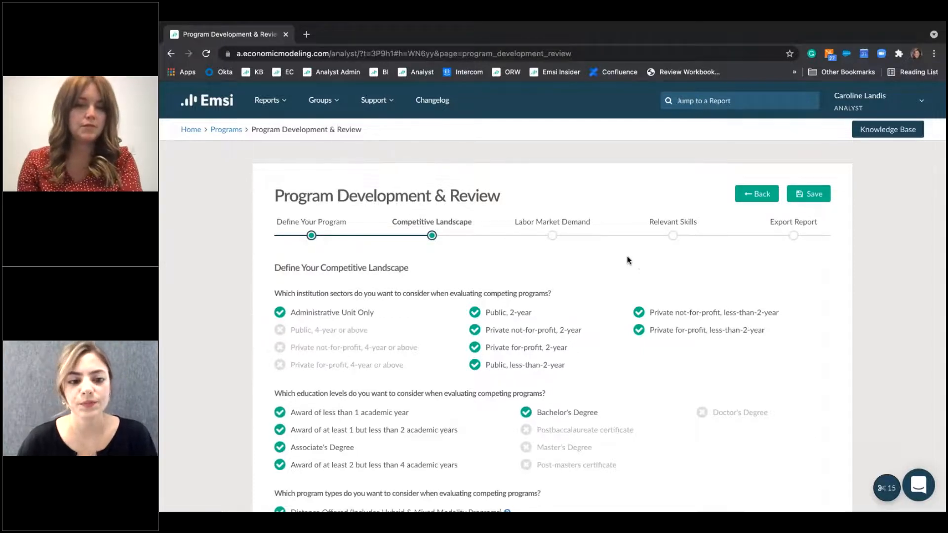
Include the three 4-year or above institution sectors again and continue through Competitive Landscape to the Labor Market Demand settings.
{"action": "left_click", "coordinate": [280, 331]}
{"action": "left_click", "coordinate": [280, 348]}
{"action": "left_click", "coordinate": [280, 364]}
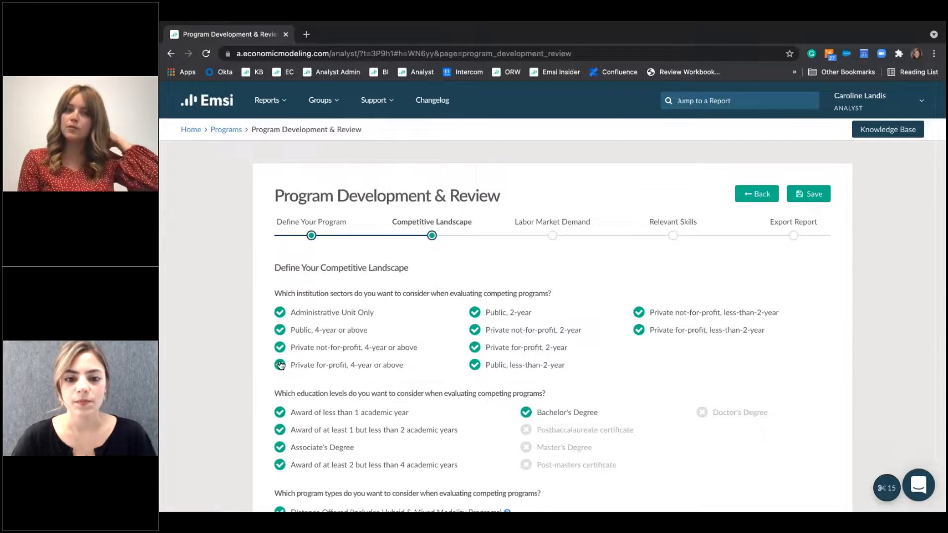
{"action": "scroll", "coordinate": [280, 366], "scroll_direction": "down", "scroll_amount": 15}
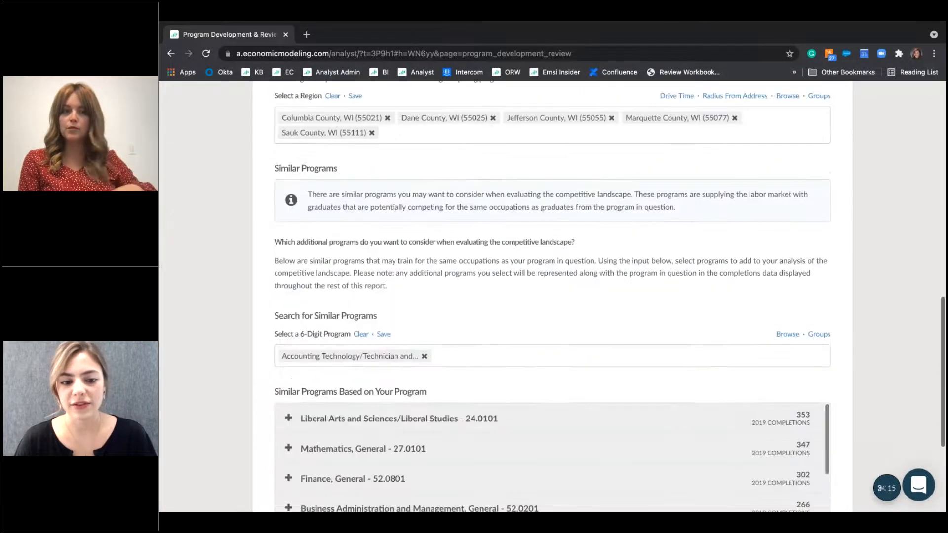
{"action": "scroll", "coordinate": [330, 365], "scroll_direction": "down", "scroll_amount": 5}
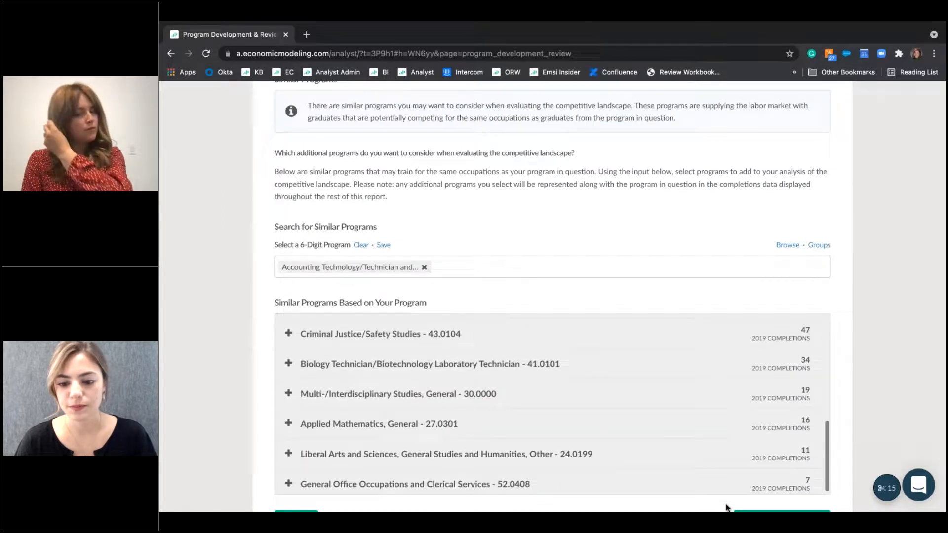
{"action": "scroll", "coordinate": [730, 494], "scroll_direction": "down", "scroll_amount": 2}
{"action": "left_click", "coordinate": [763, 470]}
{"action": "scroll", "coordinate": [548, 297], "scroll_direction": "down", "scroll_amount": 10}
{"action": "left_click", "coordinate": [780, 424]}
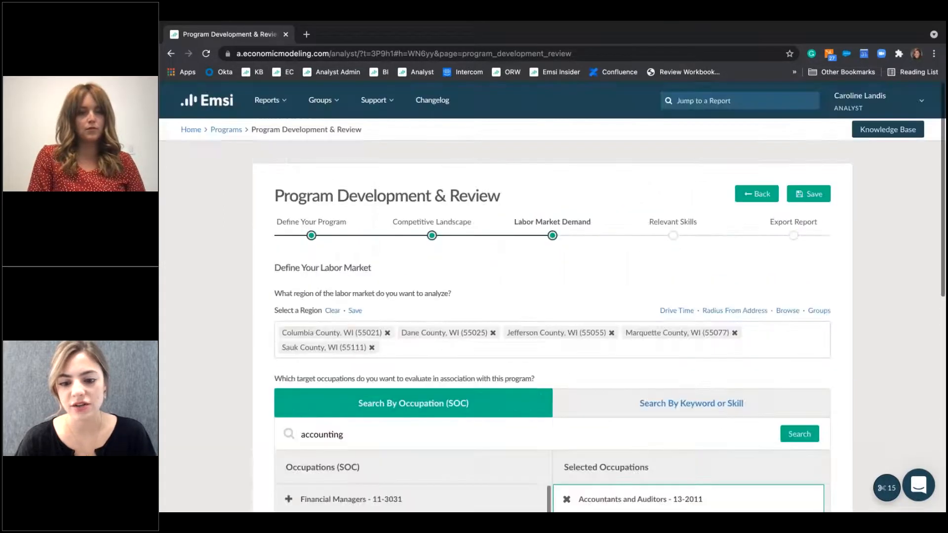
Filter the job postings and job counts by the Associate's degree and No Education Listed education levels.
{"action": "scroll", "coordinate": [703, 378], "scroll_direction": "down", "scroll_amount": 8}
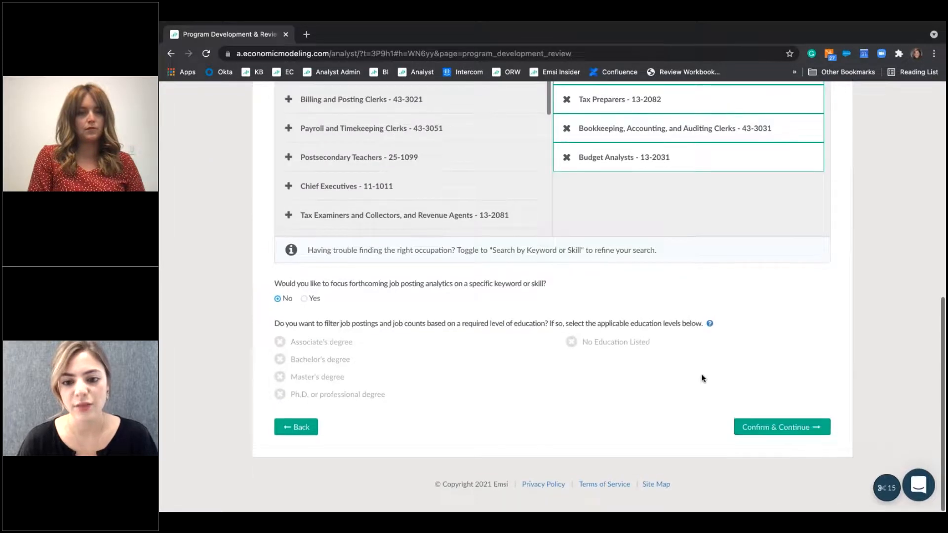
{"action": "left_click", "coordinate": [709, 323]}
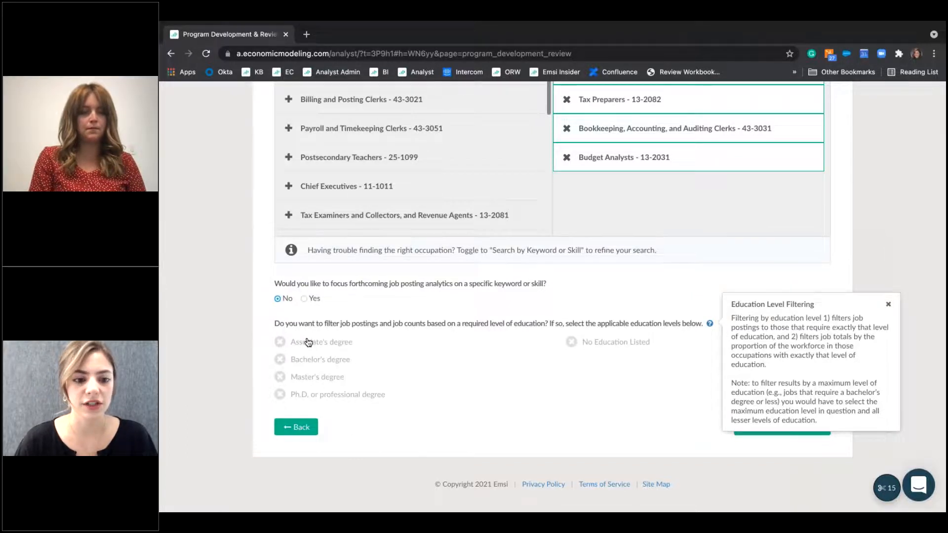
{"action": "left_click", "coordinate": [325, 343]}
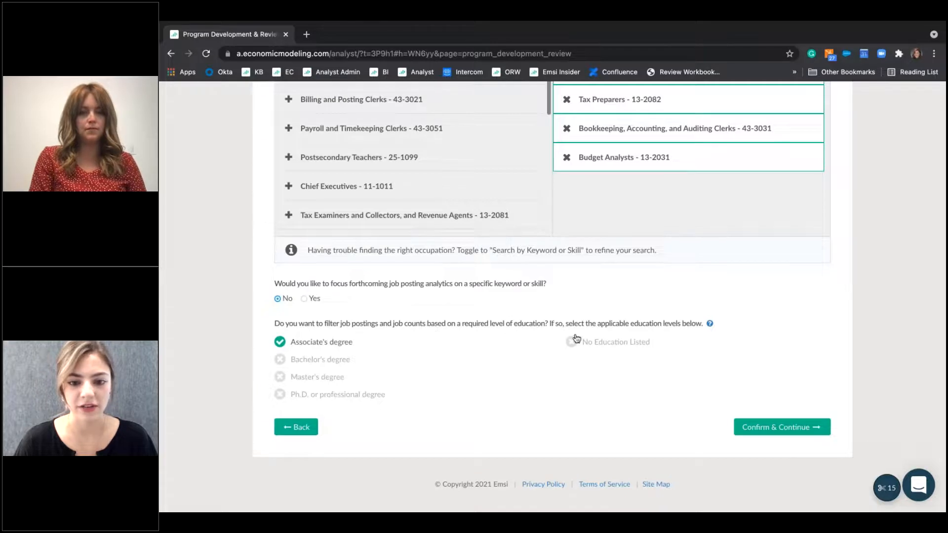
{"action": "left_click", "coordinate": [570, 342]}
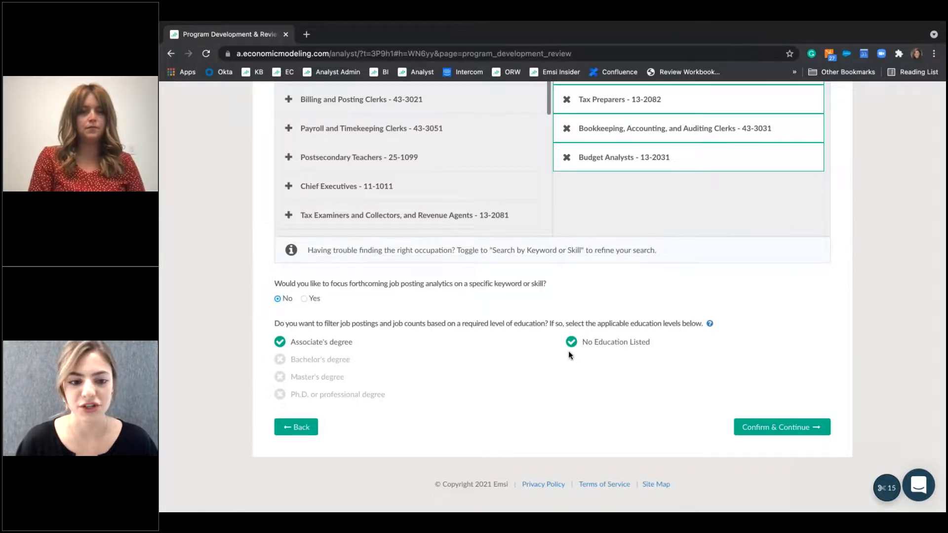
Check the help text on how education filtering adjusts job totals, and confirm the labor market settings.
{"action": "left_click", "coordinate": [709, 324]}
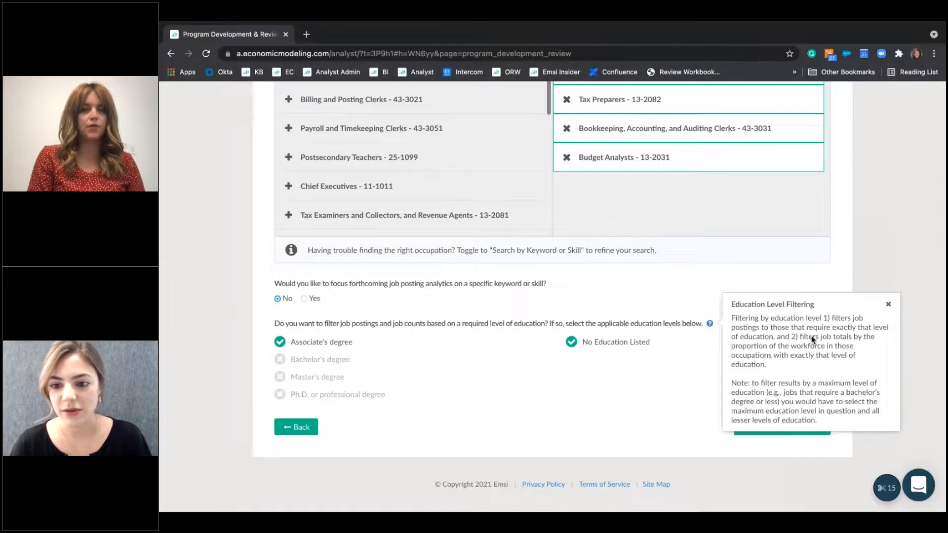
{"action": "left_click_drag", "start_coordinate": [768, 365], "coordinate": [799, 334]}
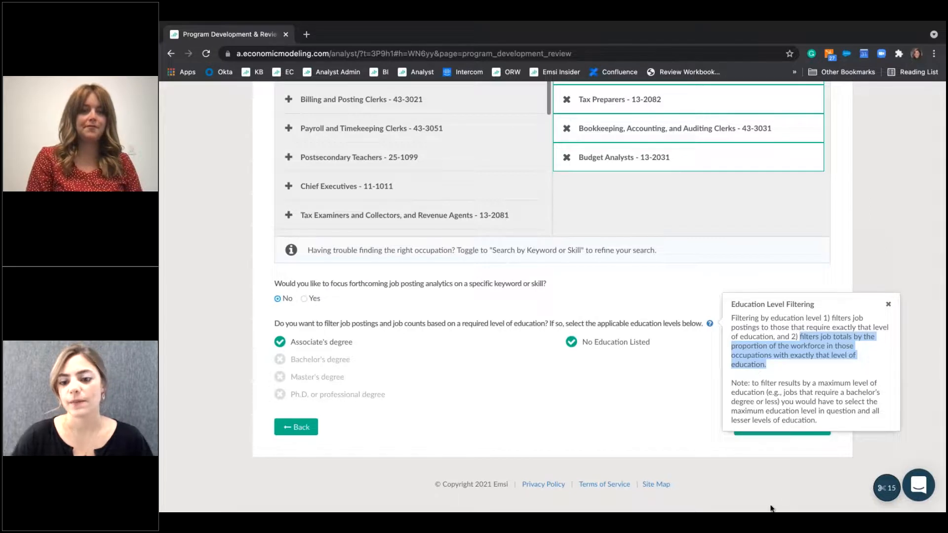
{"action": "left_click", "coordinate": [776, 434]}
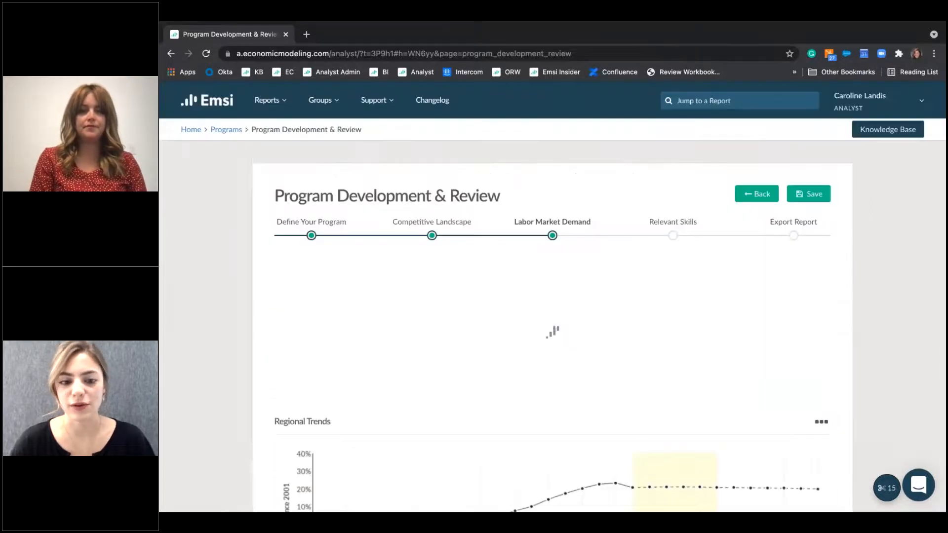
Review the education-filtered Target Occupations figures, including Accountants and Auditors, and the Labor Market Demand results down to Rank as a Talent Provider.
{"action": "scroll", "coordinate": [481, 386], "scroll_direction": "down", "scroll_amount": 2}
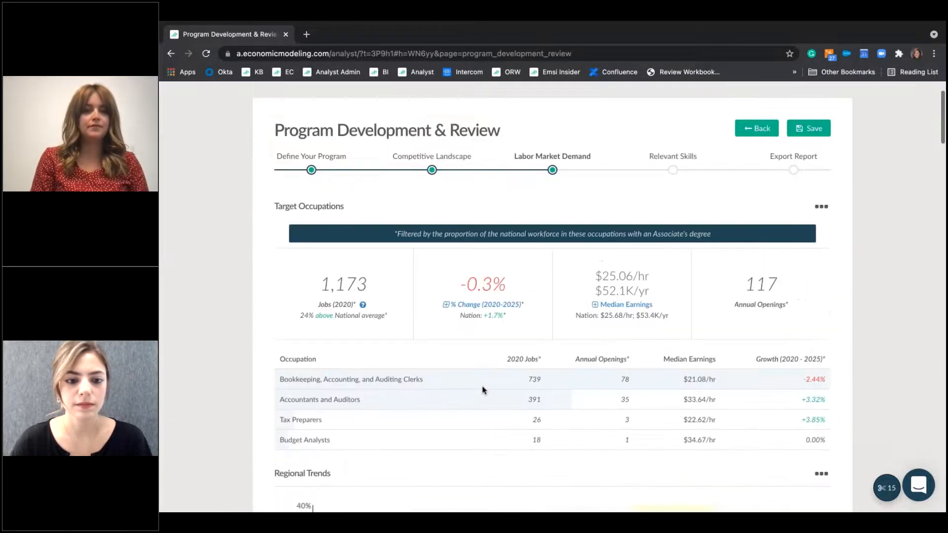
{"action": "scroll", "coordinate": [482, 386], "scroll_direction": "down", "scroll_amount": 2}
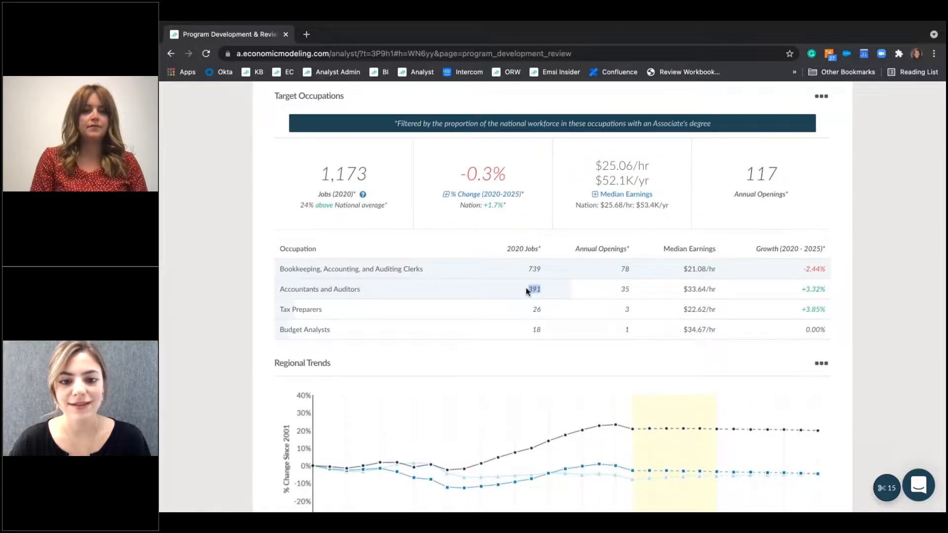
{"action": "left_click_drag", "start_coordinate": [618, 290], "coordinate": [642, 303]}
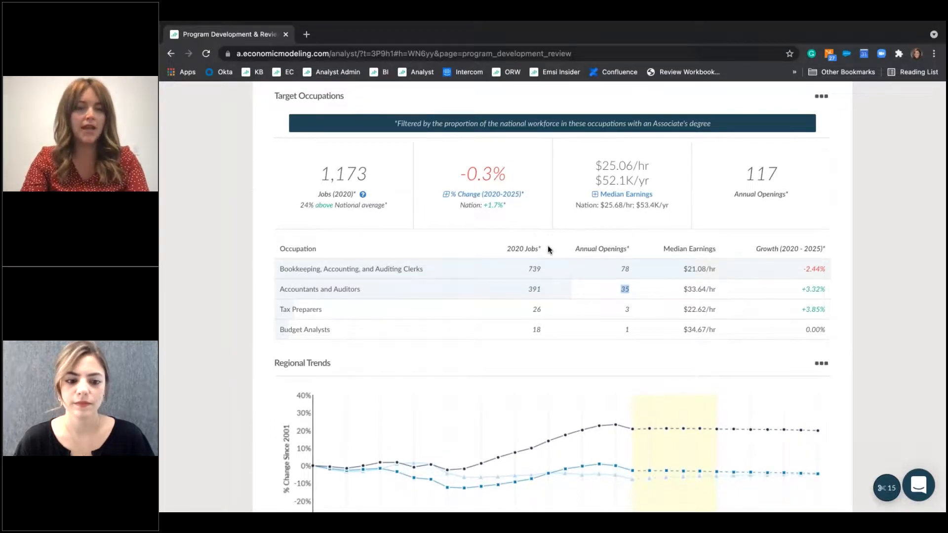
{"action": "scroll", "coordinate": [546, 245], "scroll_direction": "up", "scroll_amount": 3}
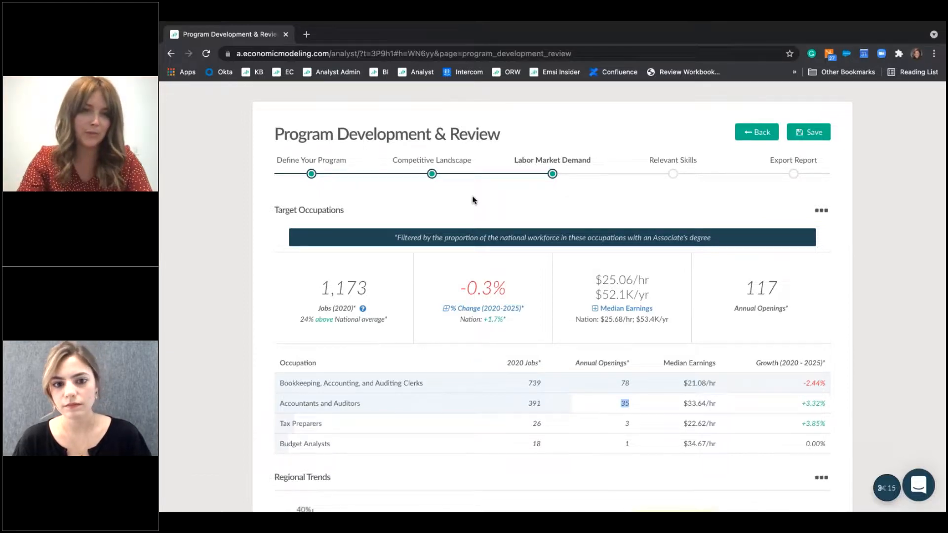
{"action": "scroll", "coordinate": [472, 196], "scroll_direction": "down", "scroll_amount": 3}
{"action": "scroll", "coordinate": [473, 197], "scroll_direction": "down", "scroll_amount": 20}
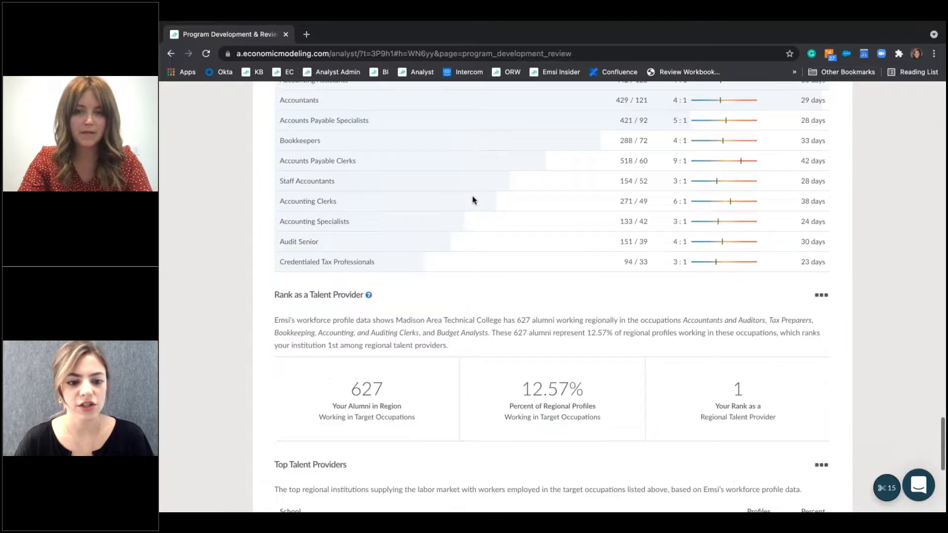
Go back from the Labor Market Demand results to the Competitive Landscape settings.
{"action": "scroll", "coordinate": [472, 195], "scroll_direction": "down", "scroll_amount": 7}
{"action": "left_click", "coordinate": [296, 423]}
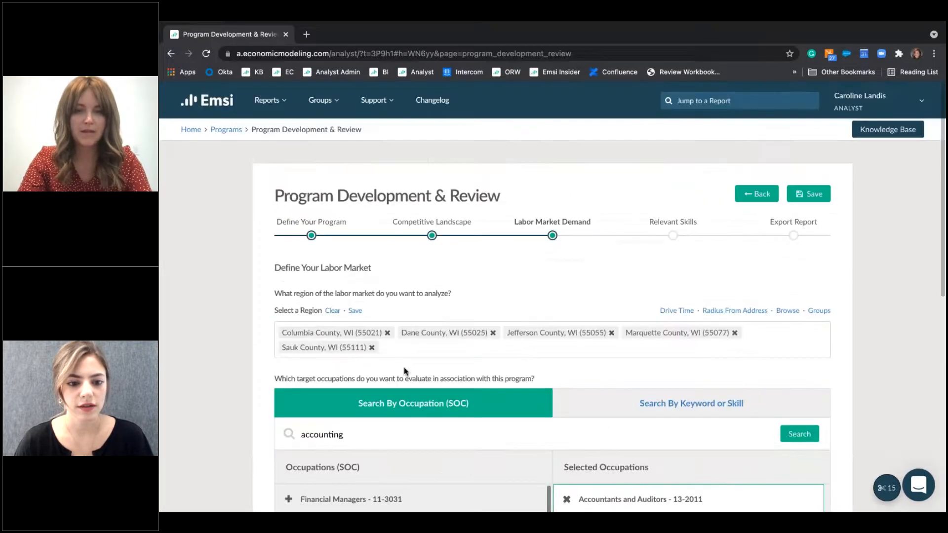
{"action": "scroll", "coordinate": [403, 367], "scroll_direction": "down", "scroll_amount": 10}
{"action": "left_click", "coordinate": [294, 425]}
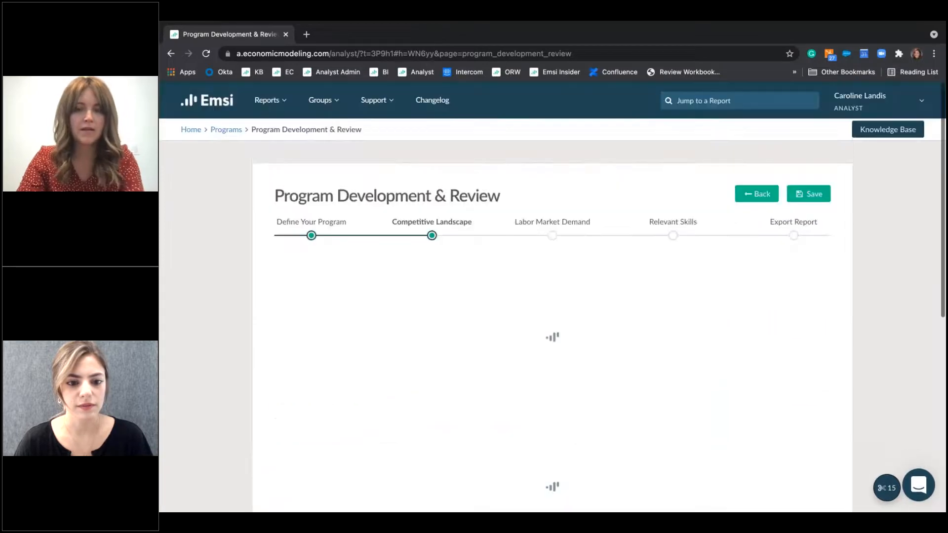
{"action": "scroll", "coordinate": [303, 412], "scroll_direction": "down", "scroll_amount": 15}
{"action": "left_click", "coordinate": [294, 425]}
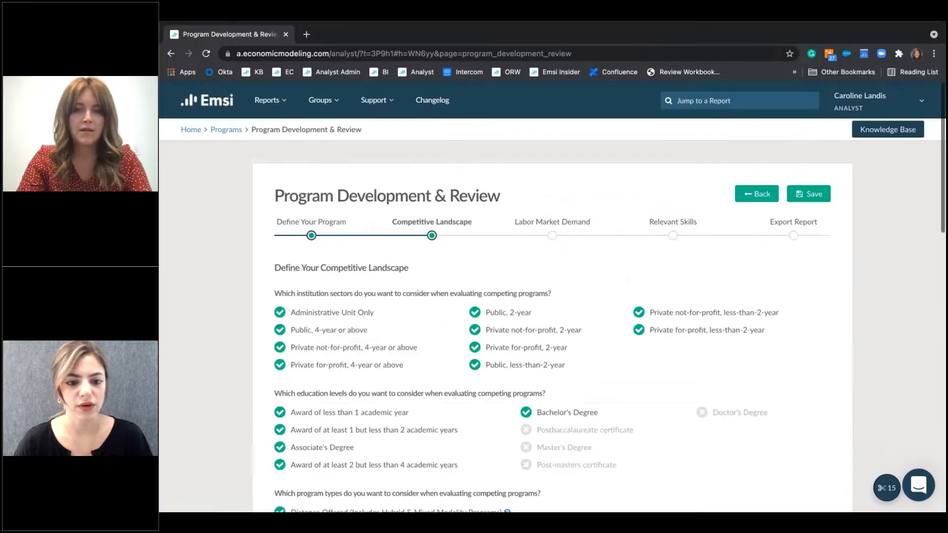
Read the Similar Programs note on programs whose graduates compete for the same occupations as the program in question.
{"action": "scroll", "coordinate": [552, 296], "scroll_direction": "down", "scroll_amount": 7}
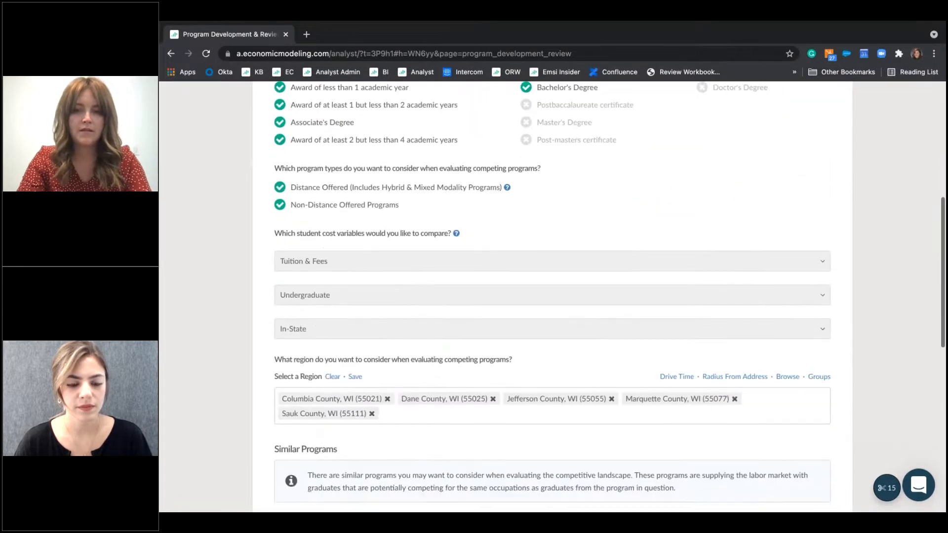
{"action": "scroll", "coordinate": [552, 296], "scroll_direction": "down", "scroll_amount": 4}
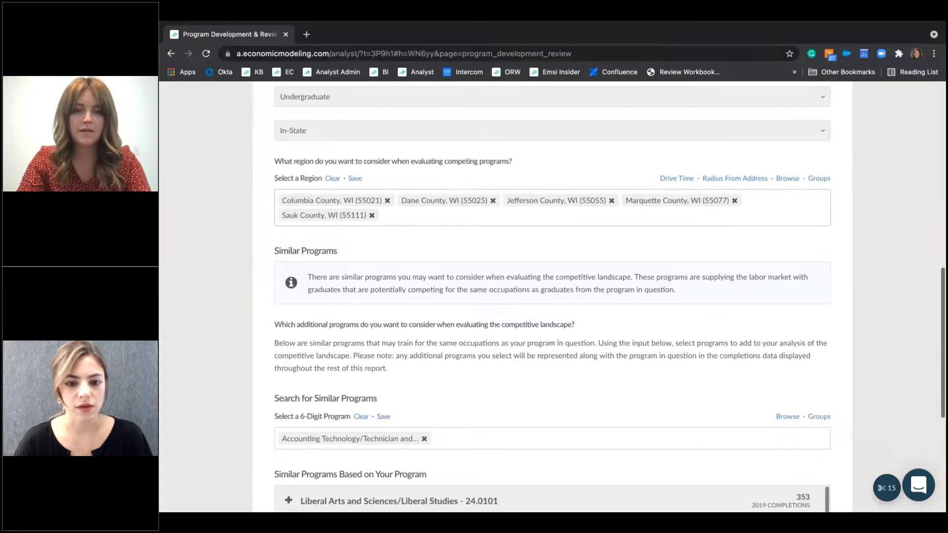
{"action": "scroll", "coordinate": [552, 296], "scroll_direction": "down", "scroll_amount": 2}
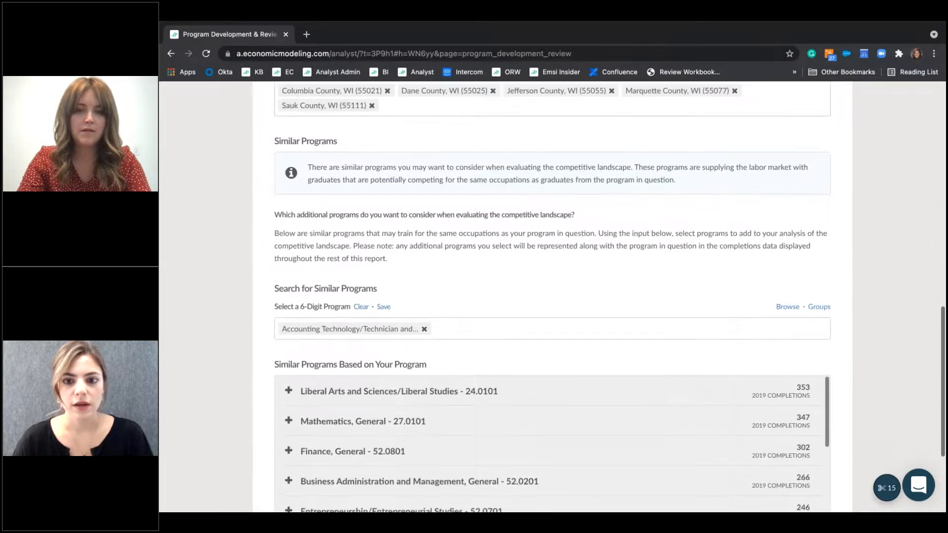
{"action": "scroll", "coordinate": [617, 142], "scroll_direction": "down", "scroll_amount": 1}
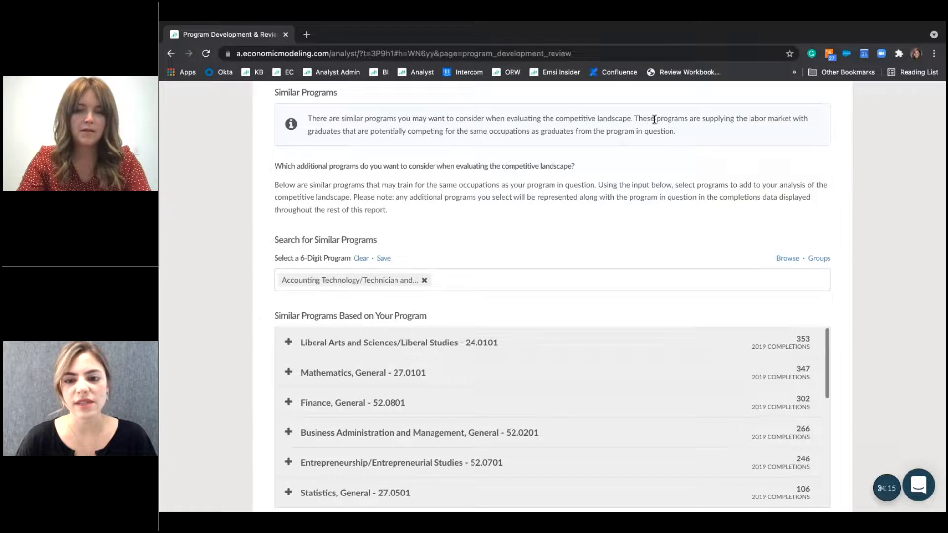
{"action": "left_click_drag", "start_coordinate": [635, 118], "coordinate": [679, 133]}
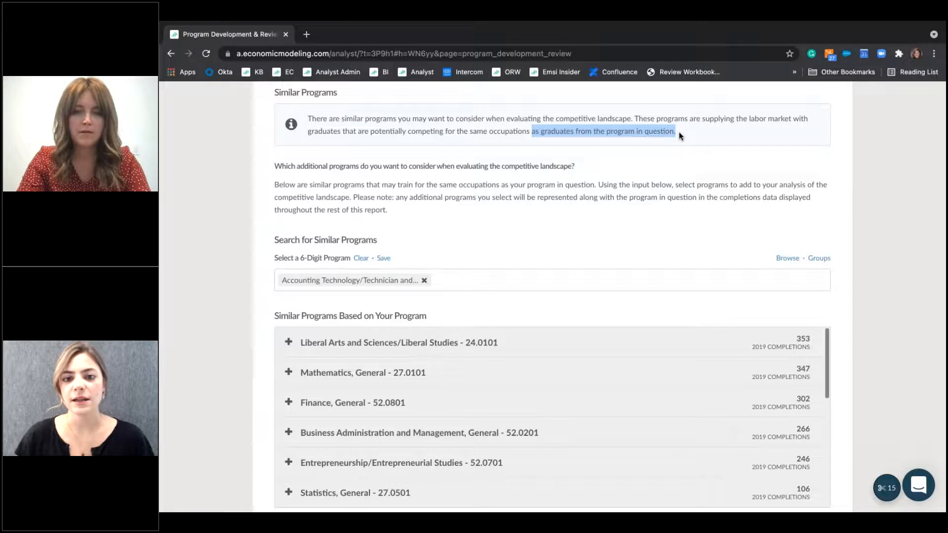
{"action": "left_click", "coordinate": [656, 119]}
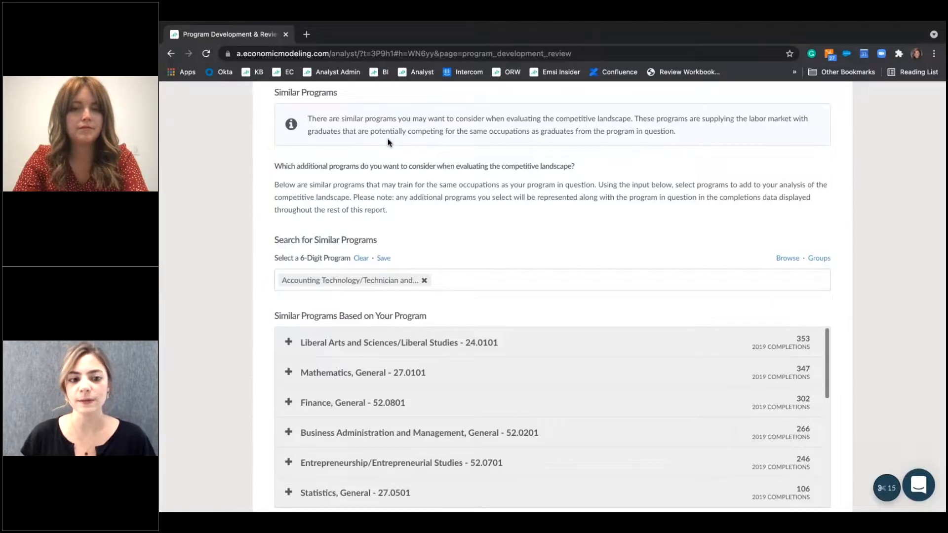
Take out the selected similar program and select Accounting Technology/Technician and Bookkeeping (52.0302) again.
{"action": "left_click", "coordinate": [424, 281]}
{"action": "type", "text": "52.0302"}
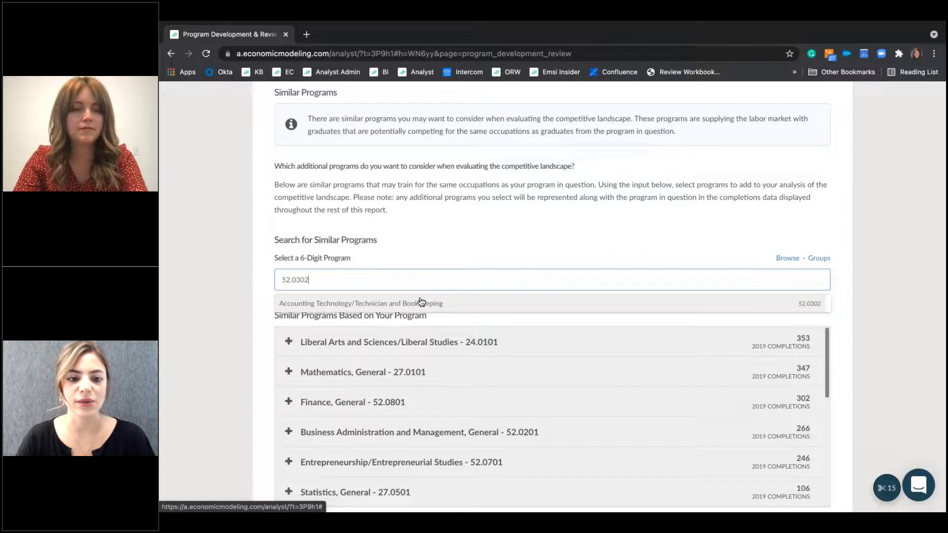
{"action": "left_click", "coordinate": [459, 302]}
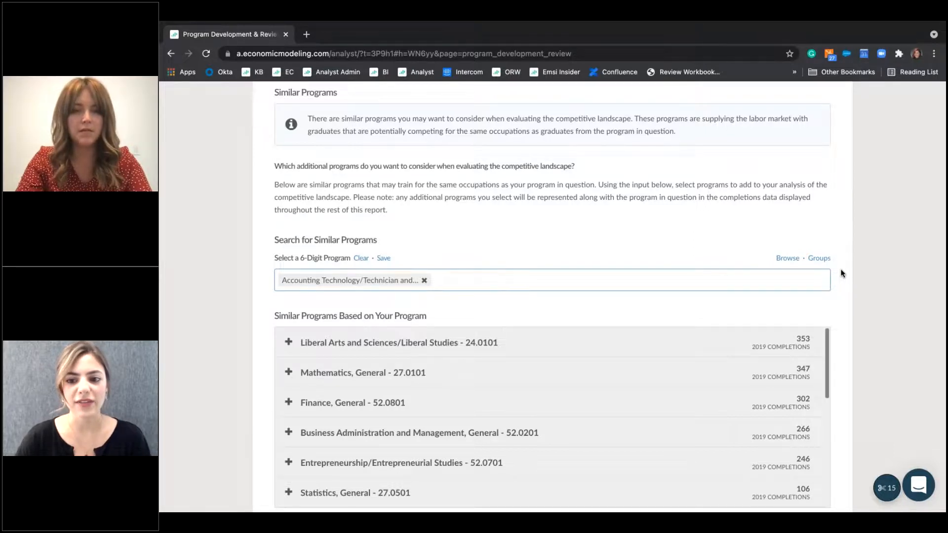
Exclude Bachelor's Degree from the education levels considered for competing programs and confirm the Competitive Landscape settings.
{"action": "scroll", "coordinate": [841, 273], "scroll_direction": "down", "scroll_amount": 2}
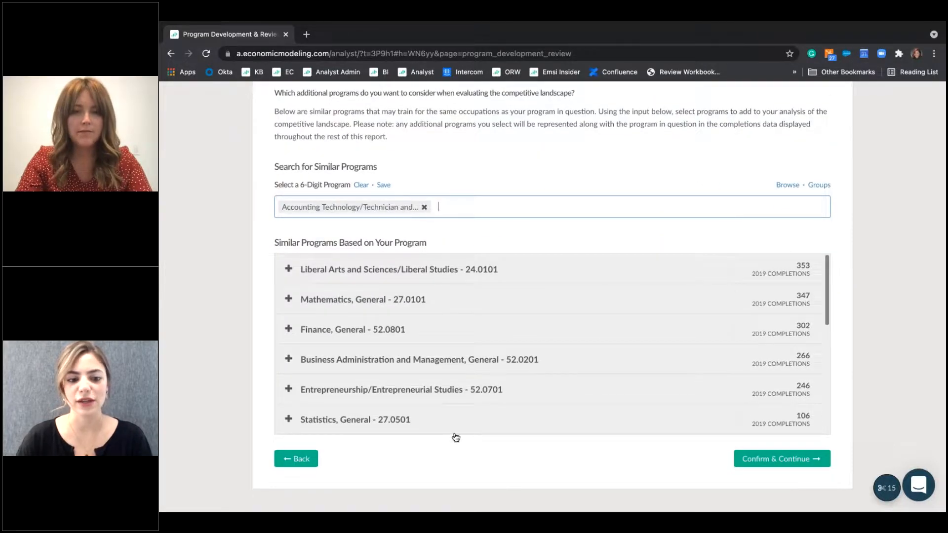
{"action": "scroll", "coordinate": [456, 437], "scroll_direction": "down", "scroll_amount": 5}
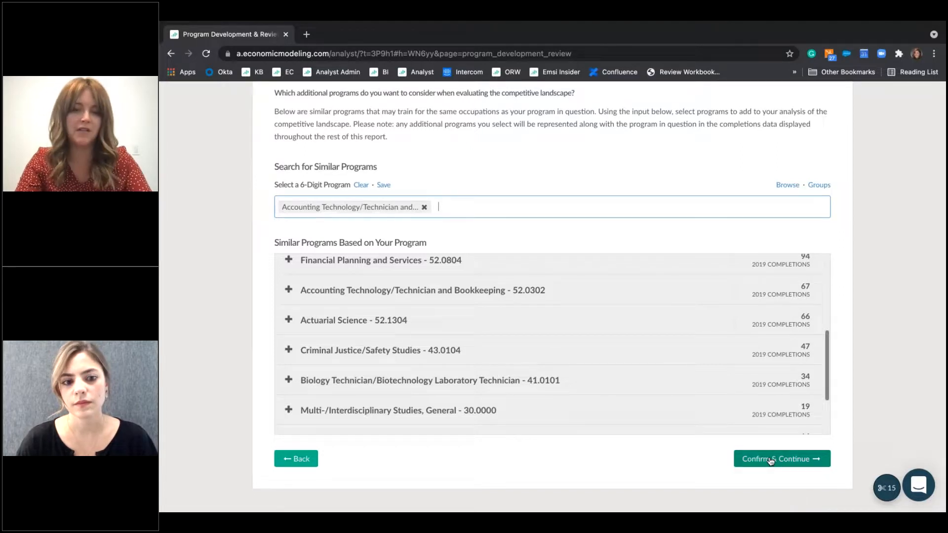
{"action": "scroll", "coordinate": [806, 407], "scroll_direction": "up", "scroll_amount": 10}
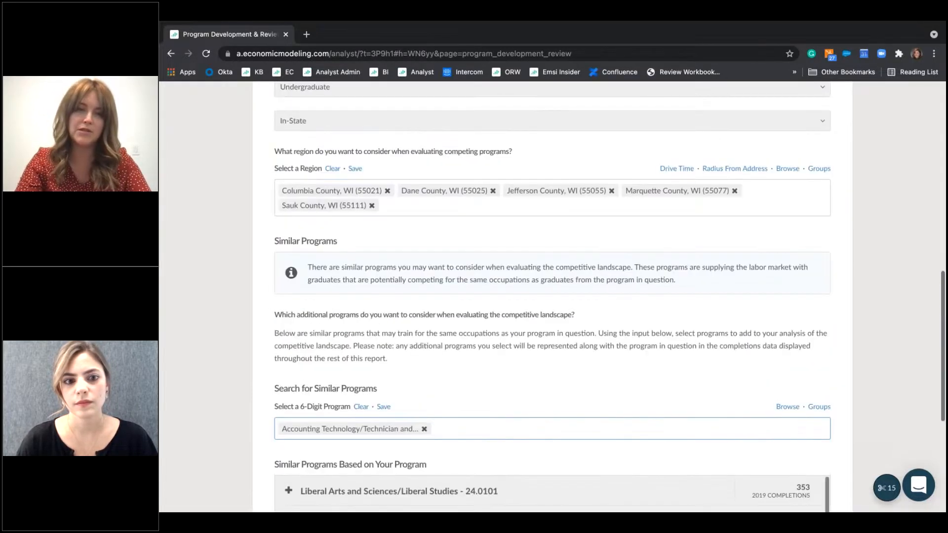
{"action": "scroll", "coordinate": [552, 296], "scroll_direction": "up", "scroll_amount": 7}
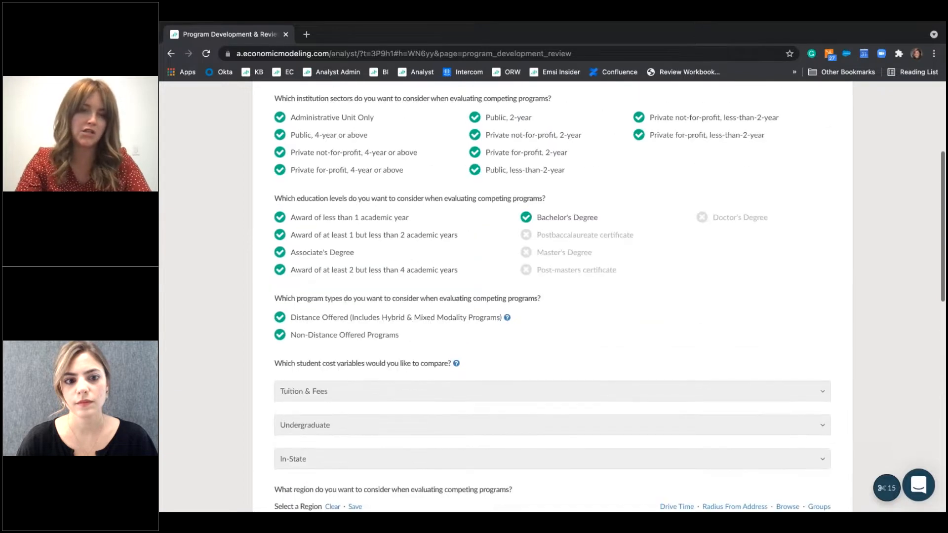
{"action": "scroll", "coordinate": [551, 296], "scroll_direction": "up", "scroll_amount": 2}
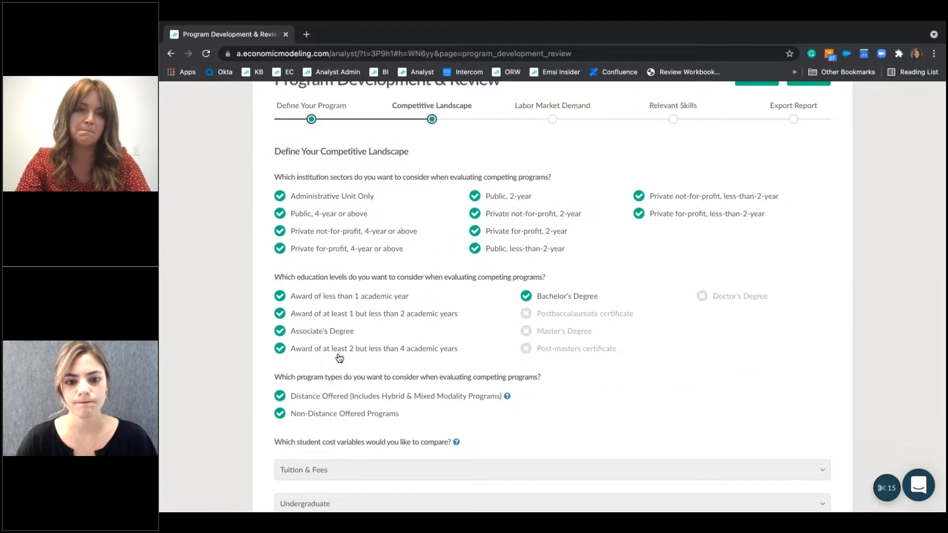
{"action": "left_click", "coordinate": [526, 297]}
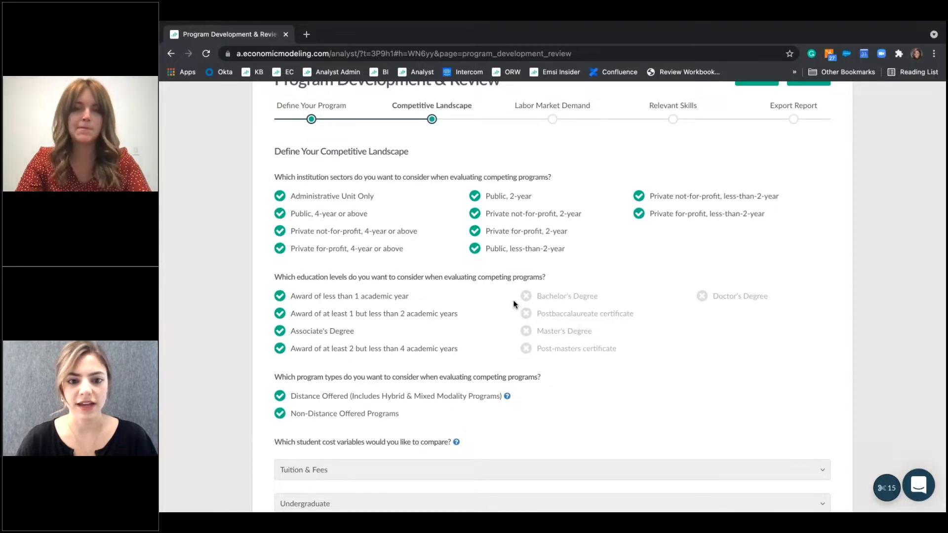
{"action": "scroll", "coordinate": [513, 304], "scroll_direction": "down", "scroll_amount": 15}
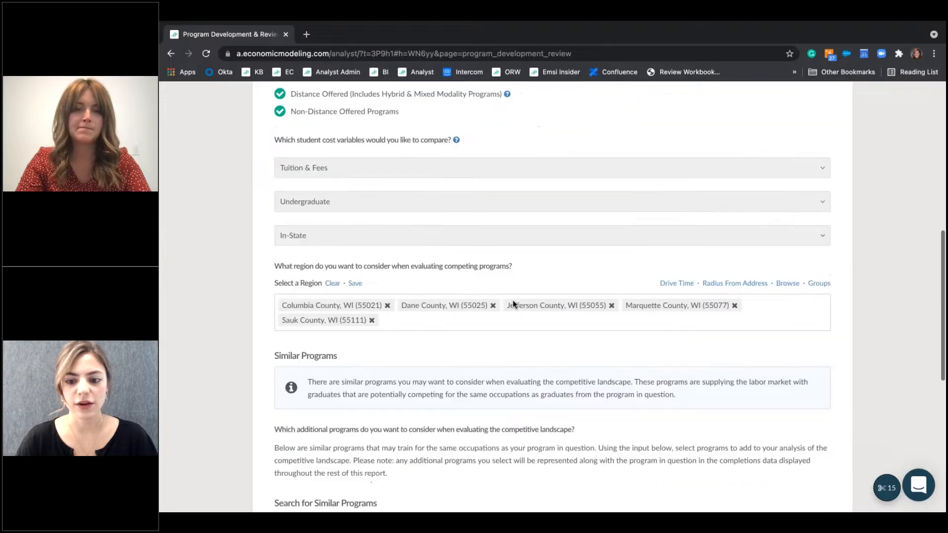
{"action": "left_click", "coordinate": [796, 502]}
Examine the Program Overview and Completions by Institution, including Madison Area Technical College's completions by award level.
{"action": "scroll", "coordinate": [935, 106], "scroll_direction": "down", "scroll_amount": 5}
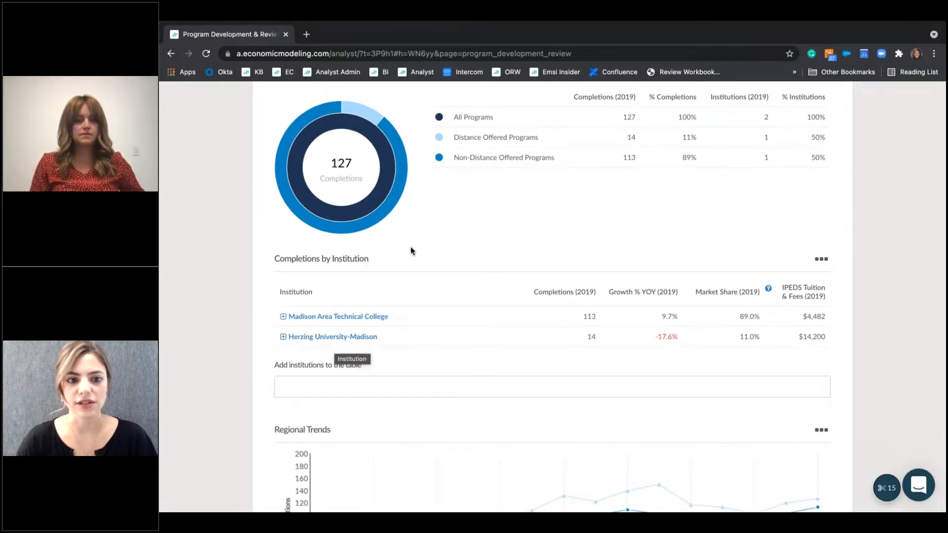
{"action": "scroll", "coordinate": [336, 339], "scroll_direction": "up", "scroll_amount": 1}
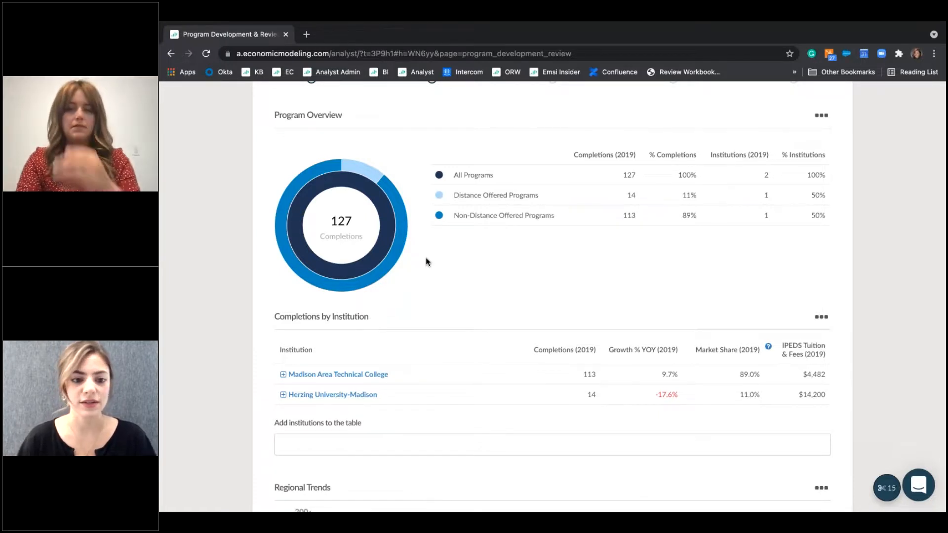
{"action": "scroll", "coordinate": [426, 258], "scroll_direction": "down", "scroll_amount": 2}
{"action": "left_click", "coordinate": [291, 283]}
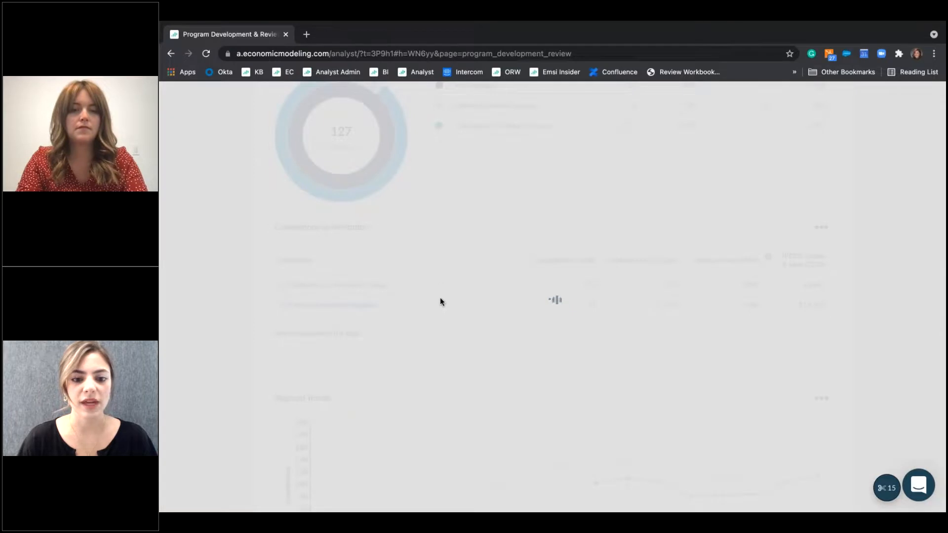
{"action": "scroll", "coordinate": [440, 300], "scroll_direction": "down", "scroll_amount": 3}
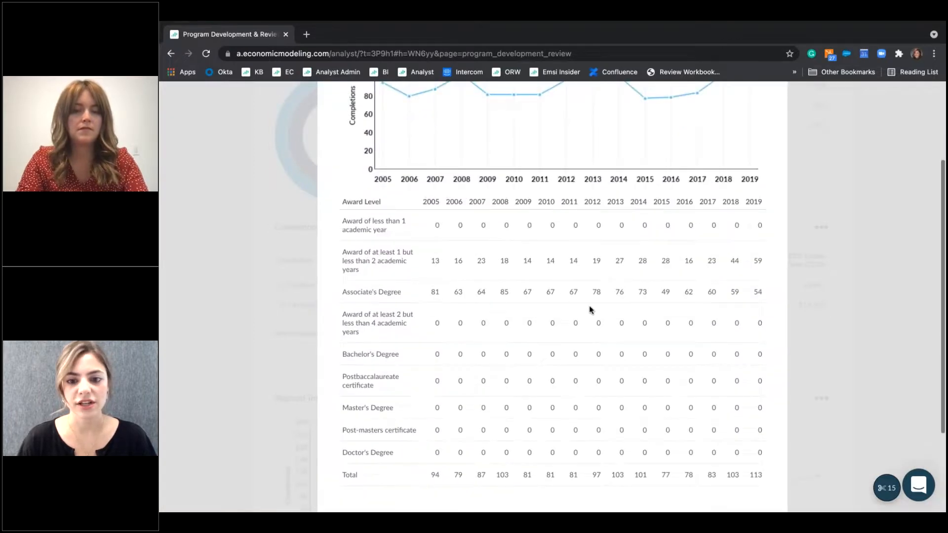
{"action": "left_click", "coordinate": [796, 145]}
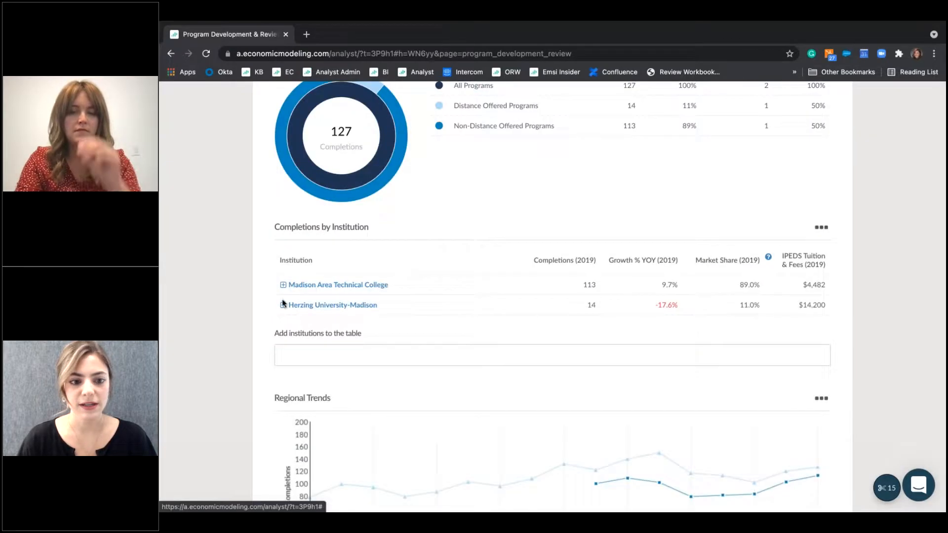
Examine Herzing University-Madison's yearly completions by award level and compare them with its row in Completions by Institution.
{"action": "left_click", "coordinate": [286, 305]}
{"action": "scroll", "coordinate": [440, 326], "scroll_direction": "down", "scroll_amount": 3}
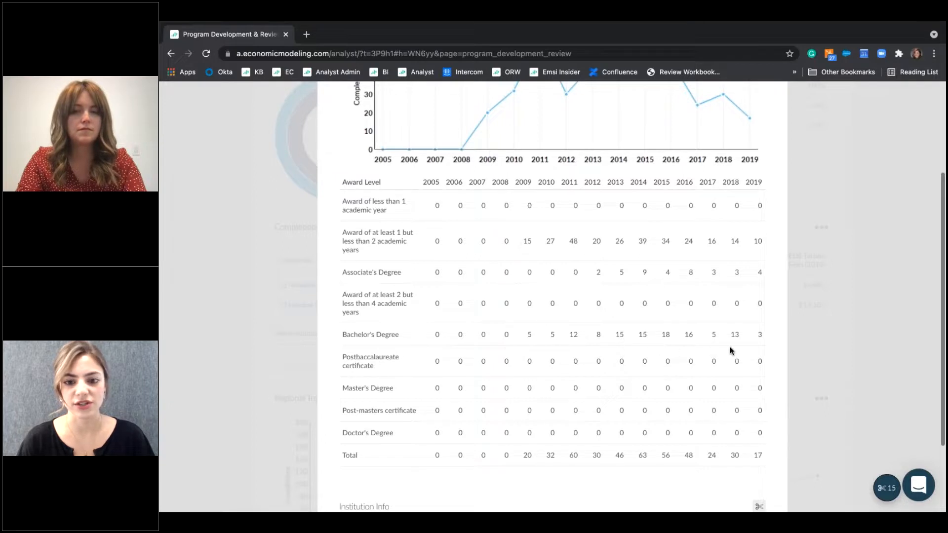
{"action": "left_click", "coordinate": [817, 152]}
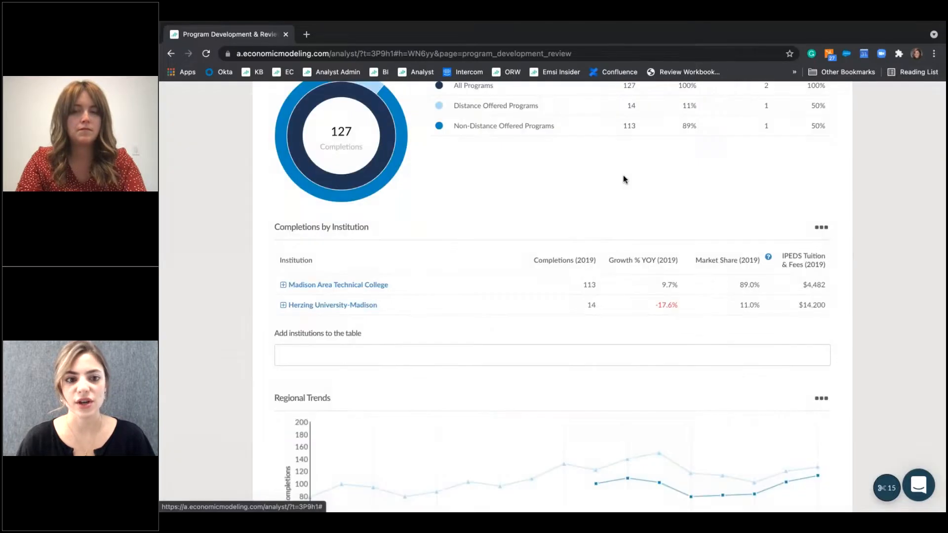
{"action": "scroll", "coordinate": [357, 222], "scroll_direction": "up", "scroll_amount": 3}
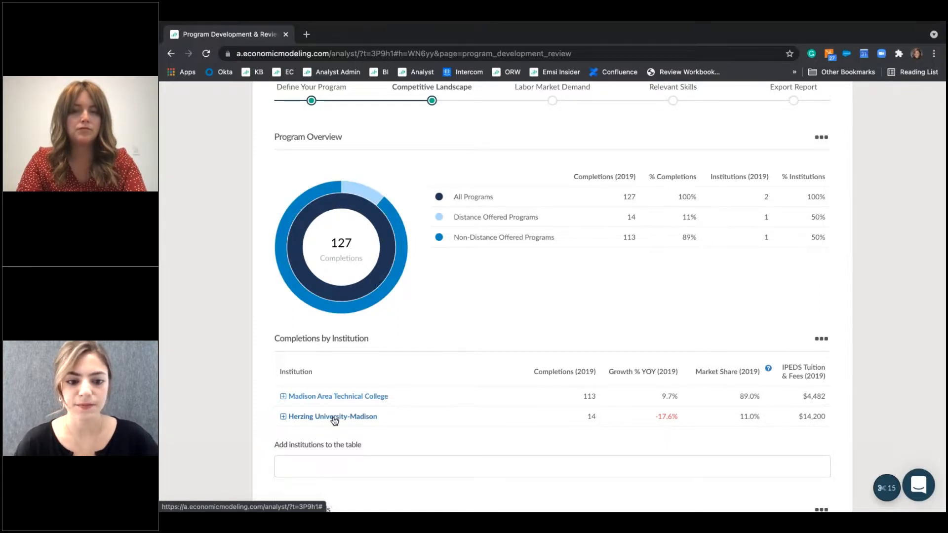
{"action": "left_click", "coordinate": [334, 417]}
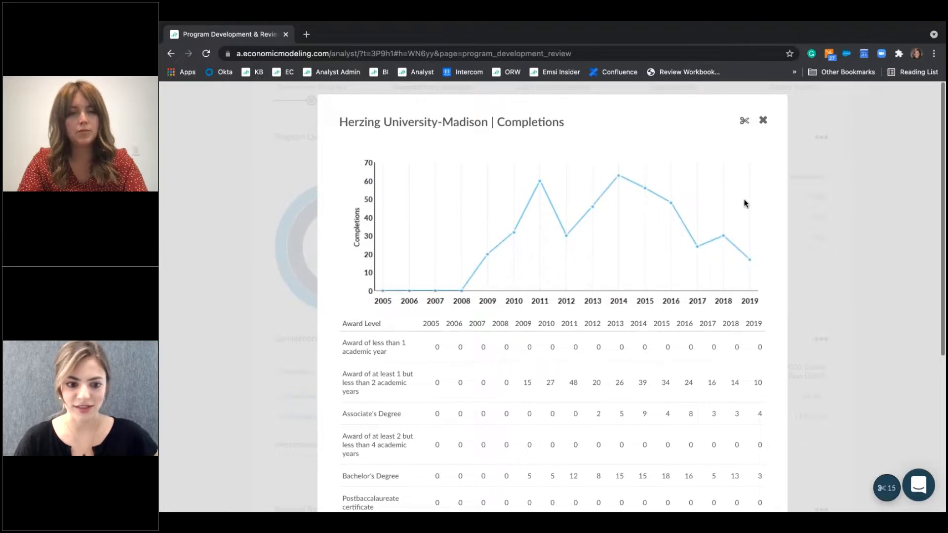
{"action": "left_click", "coordinate": [762, 120]}
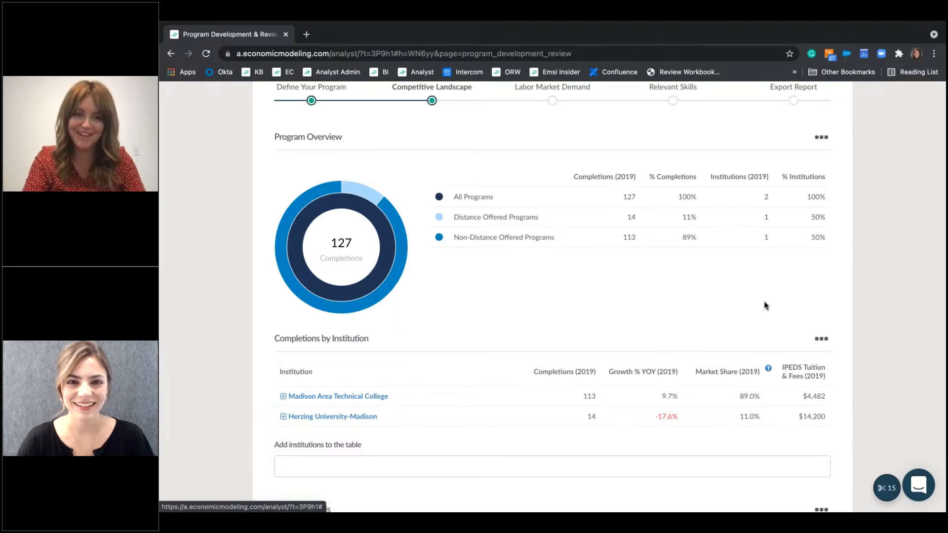
Check the Regional Trends, then recheck the Competitive Landscape filters and confirm them again.
{"action": "scroll", "coordinate": [764, 306], "scroll_direction": "down", "scroll_amount": 7}
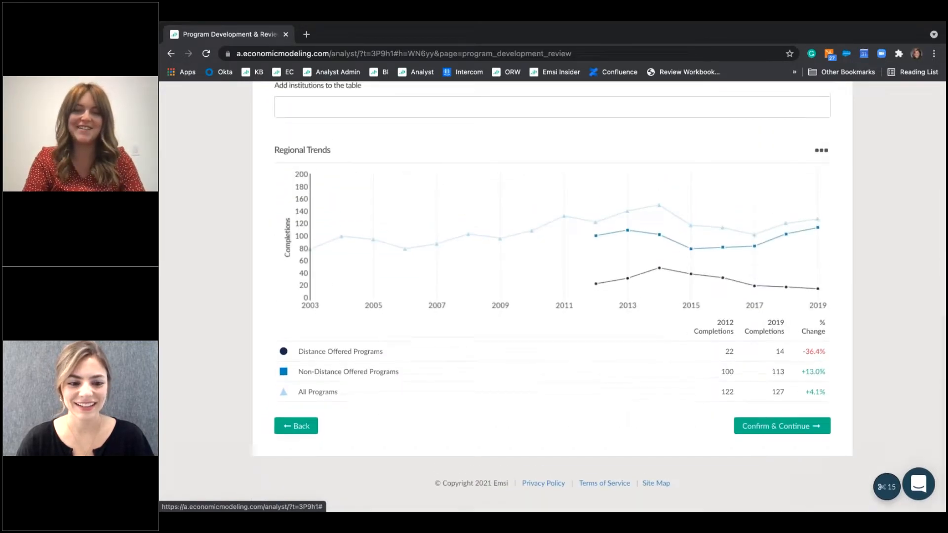
{"action": "left_click", "coordinate": [297, 427]}
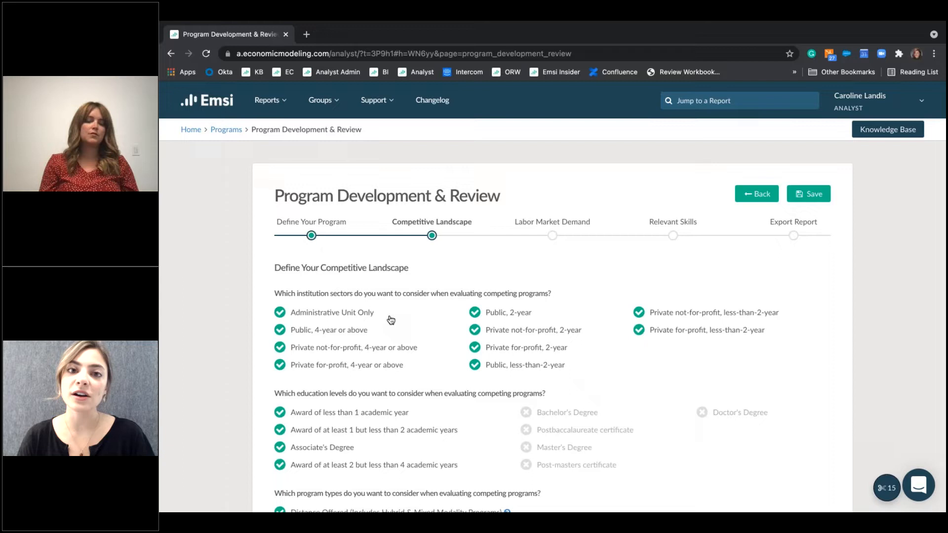
{"action": "scroll", "coordinate": [391, 320], "scroll_direction": "down", "scroll_amount": 15}
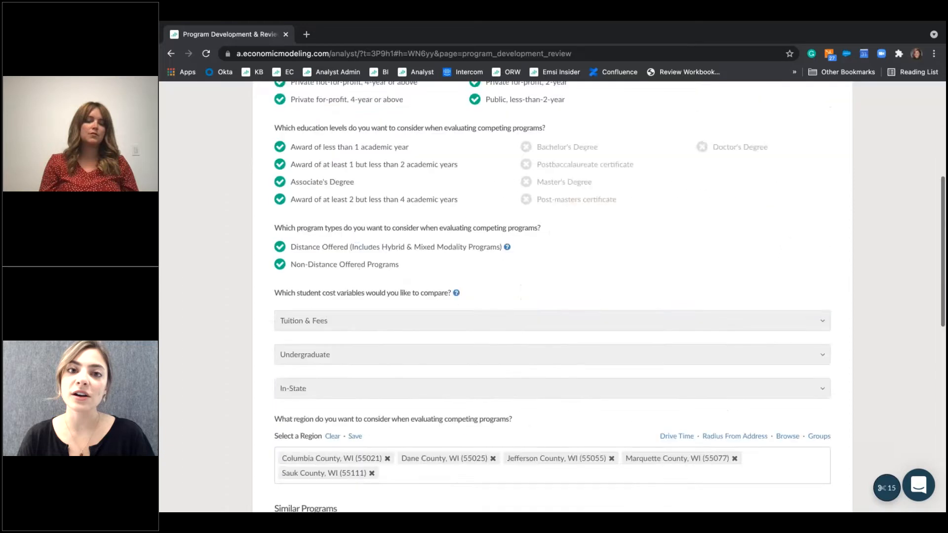
{"action": "left_click", "coordinate": [750, 430]}
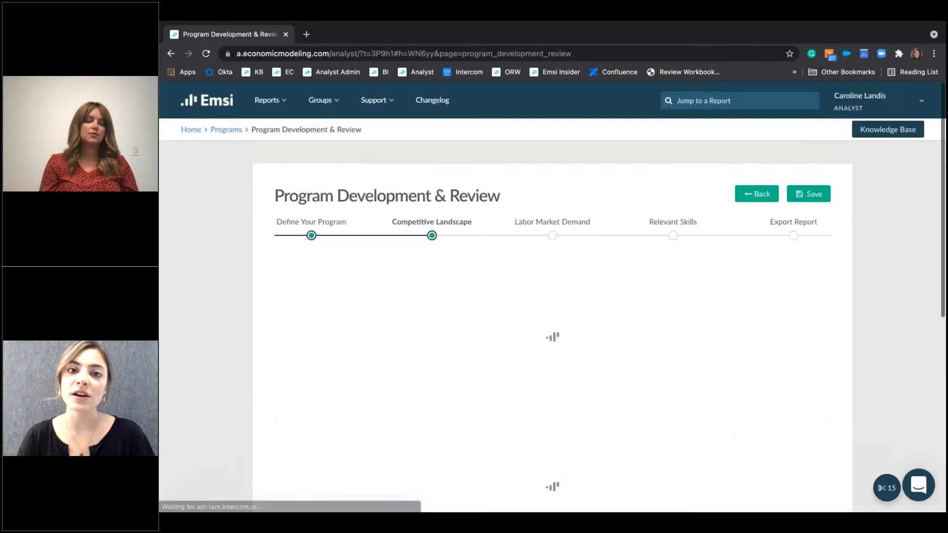
View Madison Area Technical College's completions history and the Regional Trends for distance and non-distance offered programs.
{"action": "scroll", "coordinate": [553, 296], "scroll_direction": "down", "scroll_amount": 6}
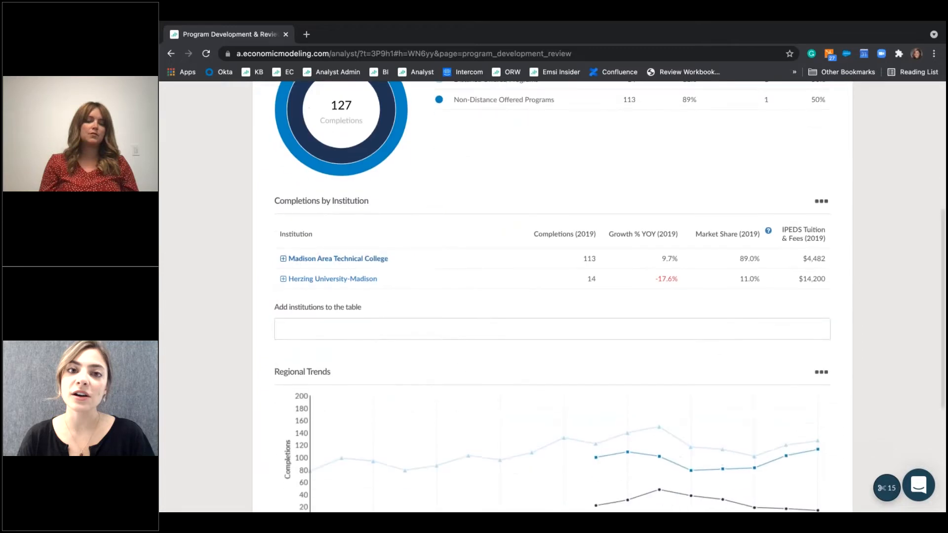
{"action": "left_click", "coordinate": [345, 258]}
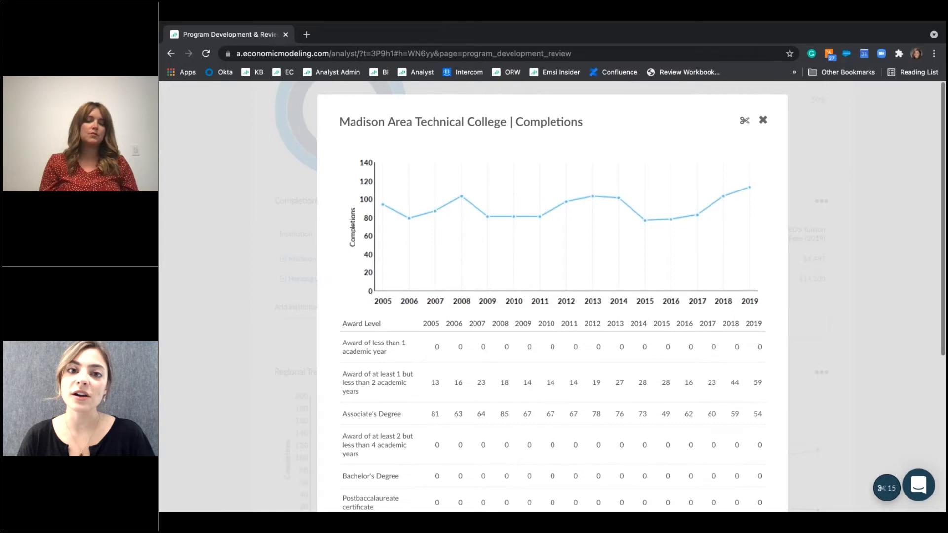
{"action": "left_click", "coordinate": [764, 121]}
{"action": "scroll", "coordinate": [552, 296], "scroll_direction": "down", "scroll_amount": 4}
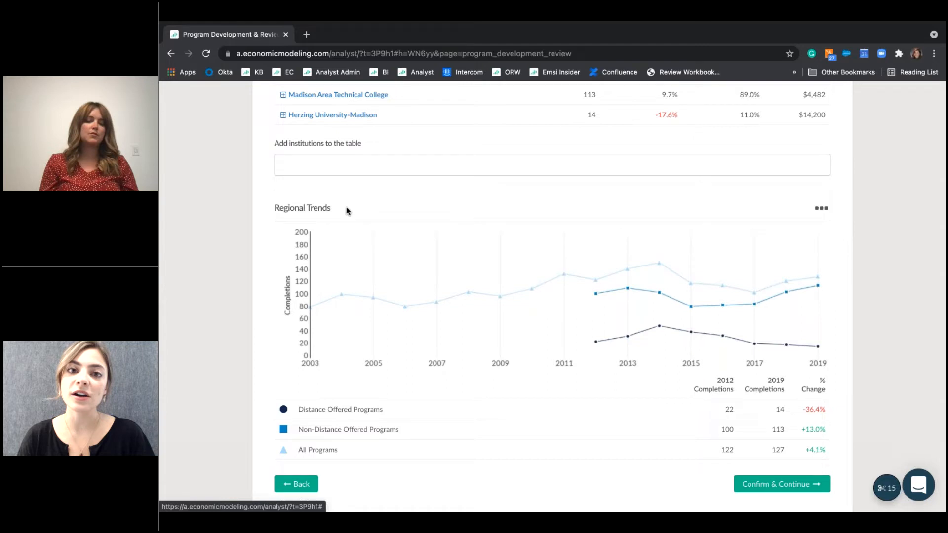
Compare Madison Area Technical College's yearly completions by award level with the Completions by Institution table and the Regional Trends chart.
{"action": "scroll", "coordinate": [346, 210], "scroll_direction": "up", "scroll_amount": 2}
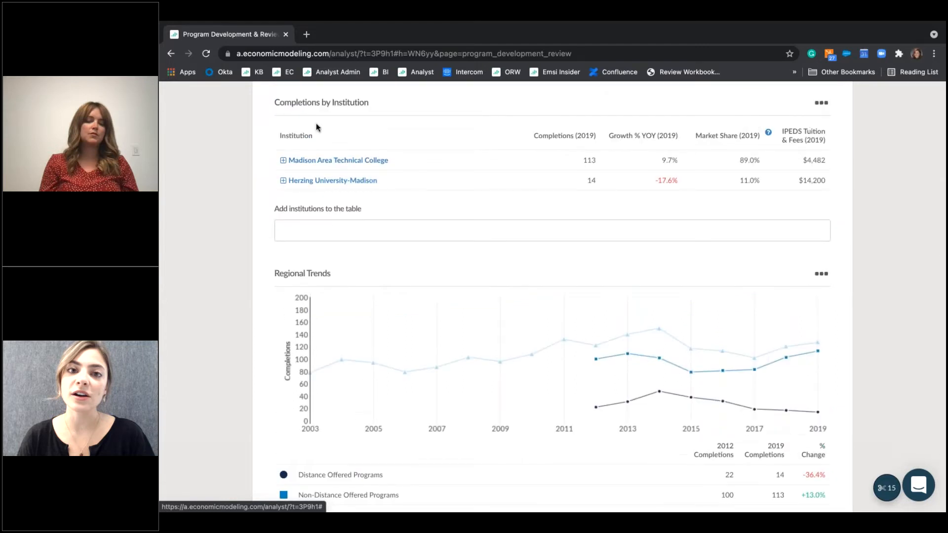
{"action": "scroll", "coordinate": [355, 147], "scroll_direction": "down", "scroll_amount": 3}
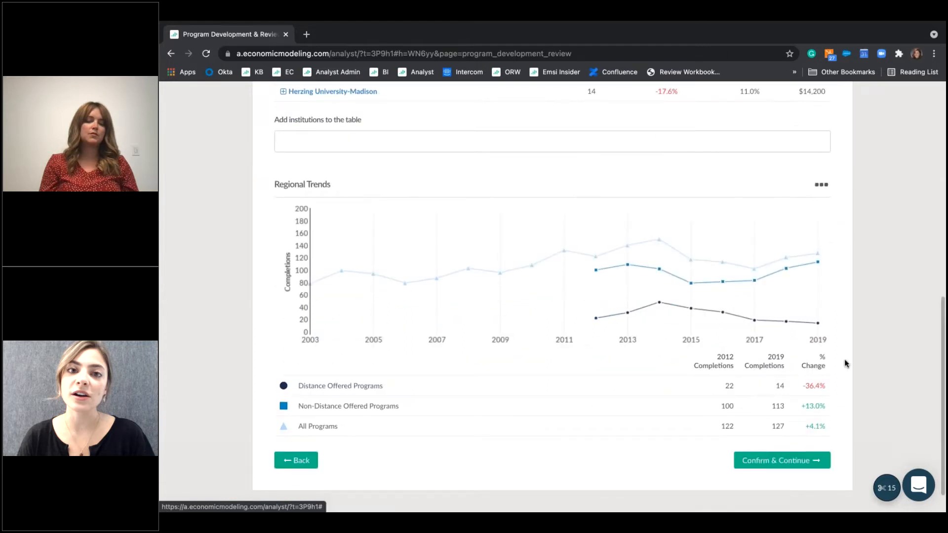
{"action": "scroll", "coordinate": [858, 339], "scroll_direction": "up", "scroll_amount": 4}
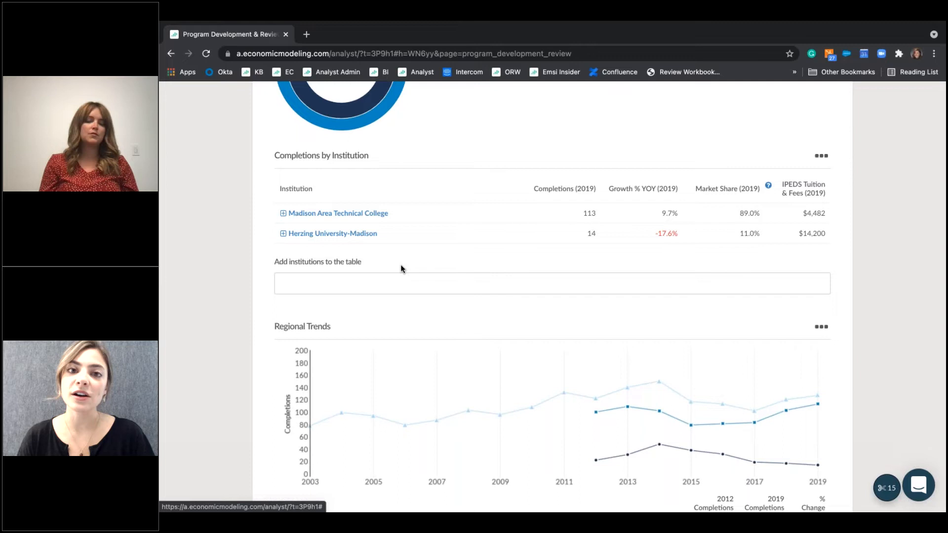
{"action": "left_click", "coordinate": [374, 214]}
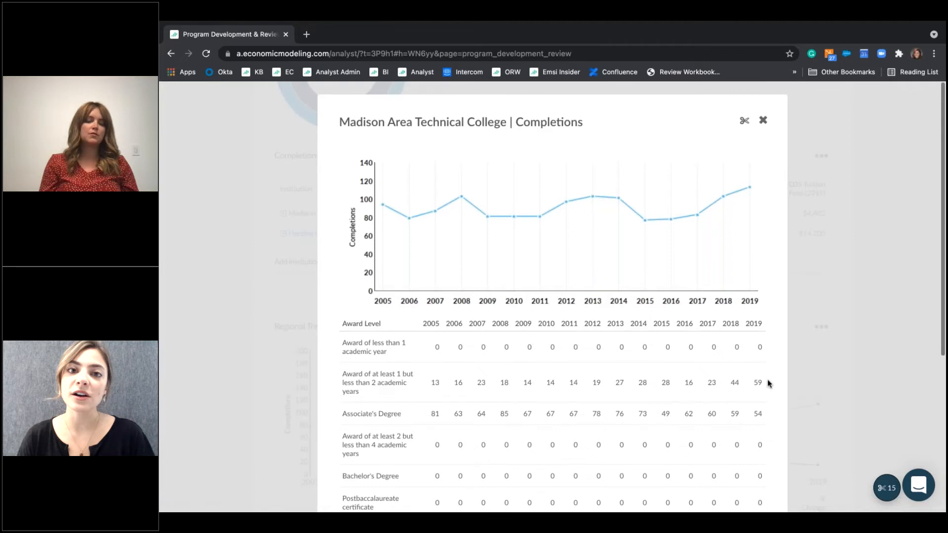
{"action": "left_click", "coordinate": [762, 120]}
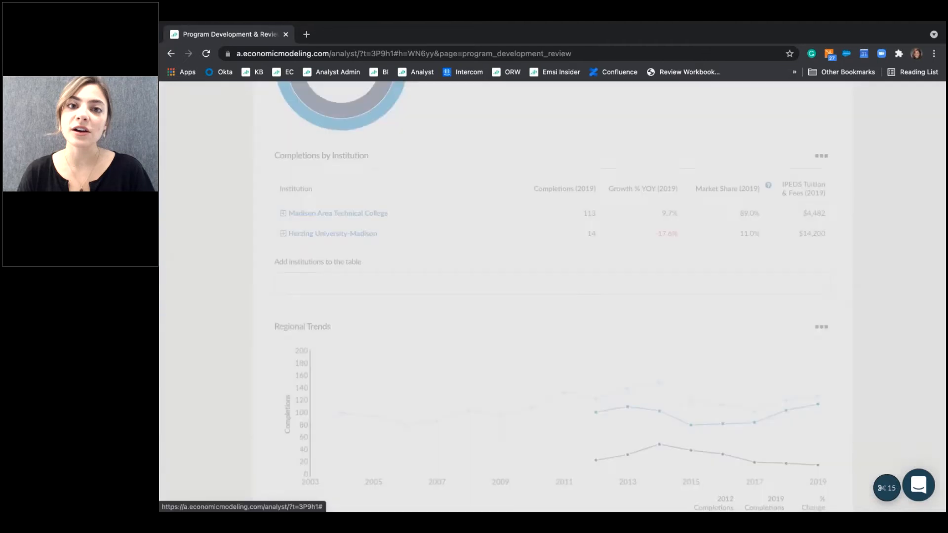
{"action": "scroll", "coordinate": [291, 199], "scroll_direction": "down", "scroll_amount": 1}
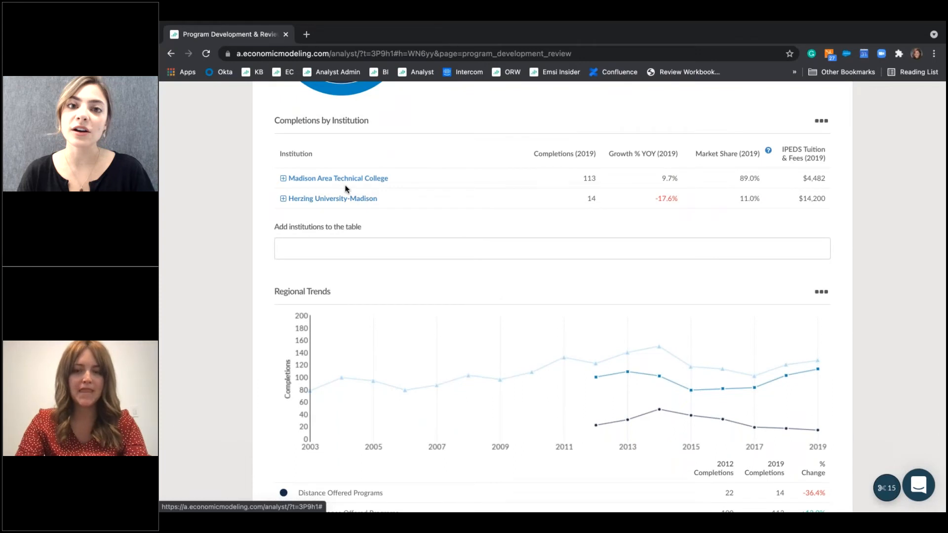
{"action": "scroll", "coordinate": [345, 189], "scroll_direction": "down", "scroll_amount": 2}
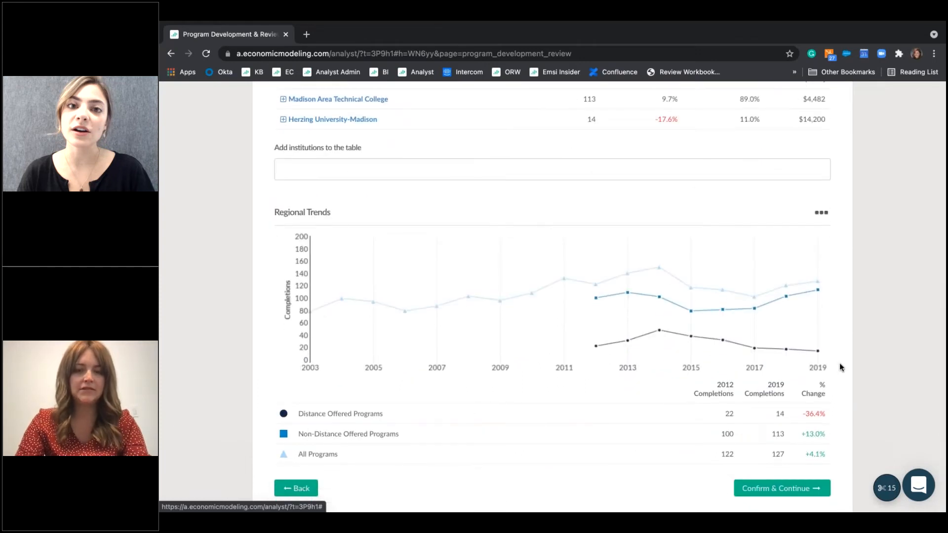